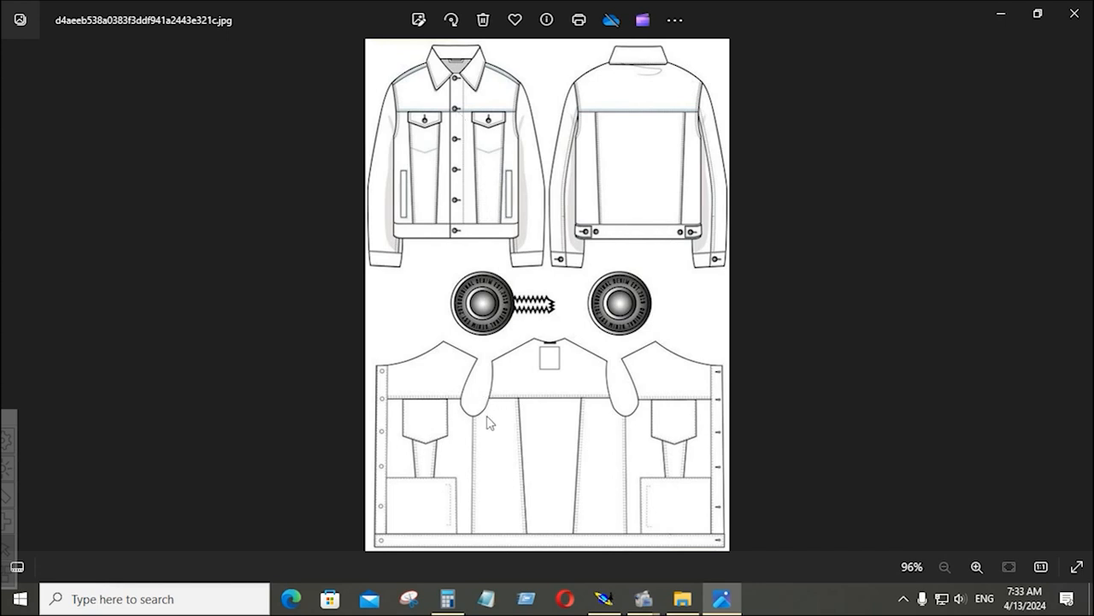
Switch from the denim jacket reference image to the jacket pattern in Modaris
right_click(861, 363)
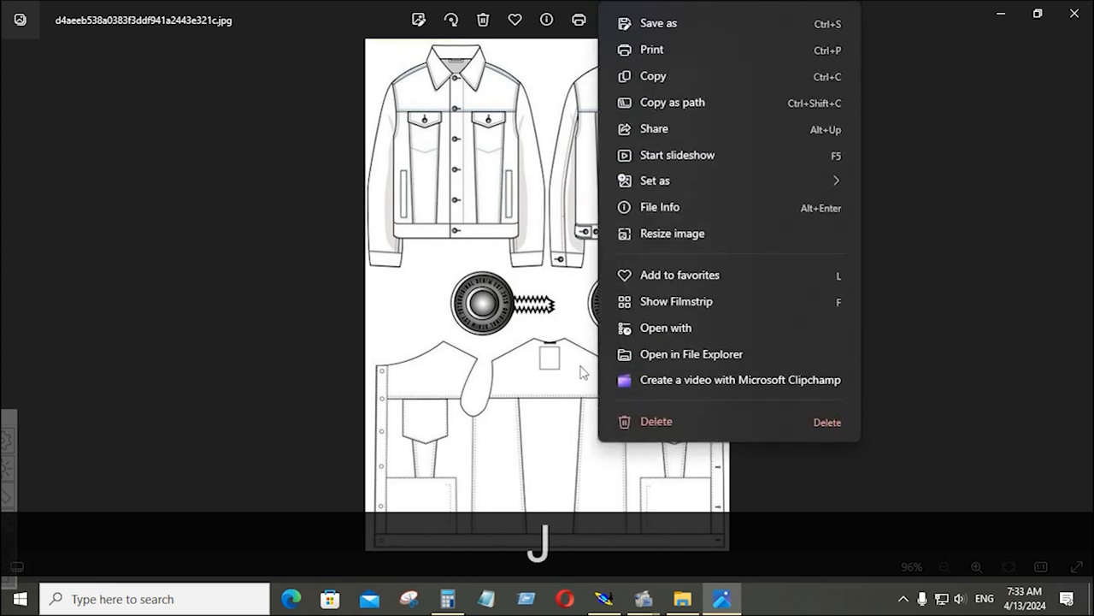
click(901, 384)
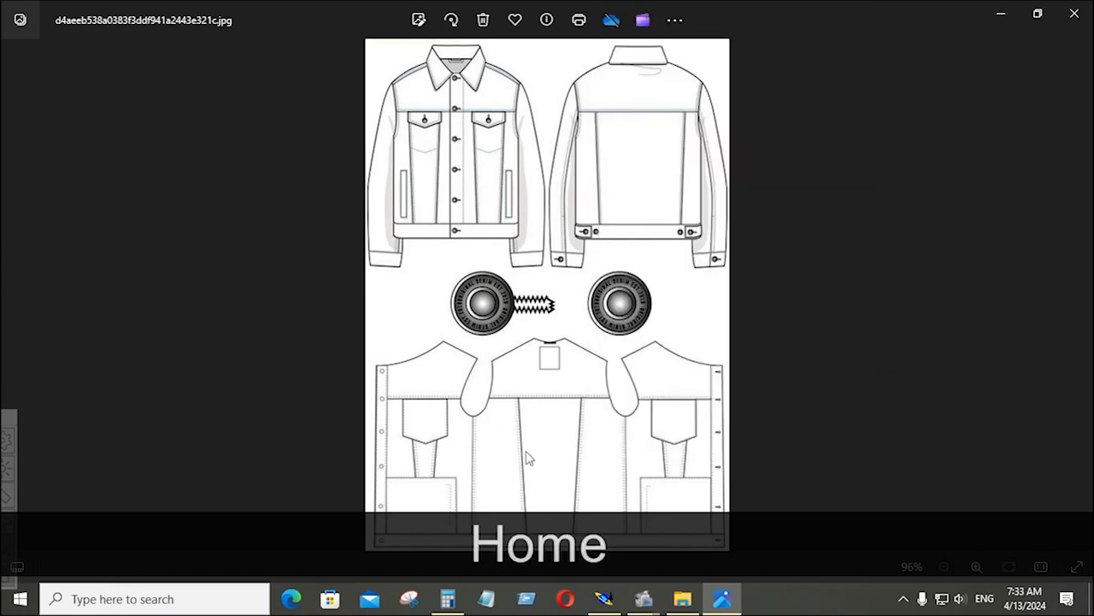
click(604, 599)
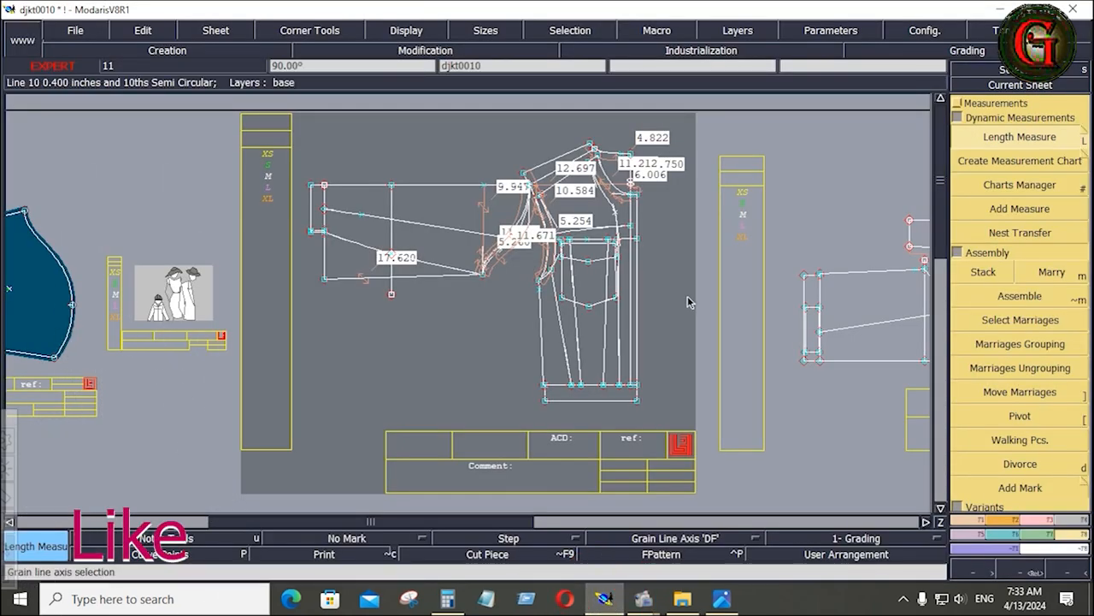
Arrange all pattern sheets and marry the back yoke to the end corner of the back side panel
key(j)
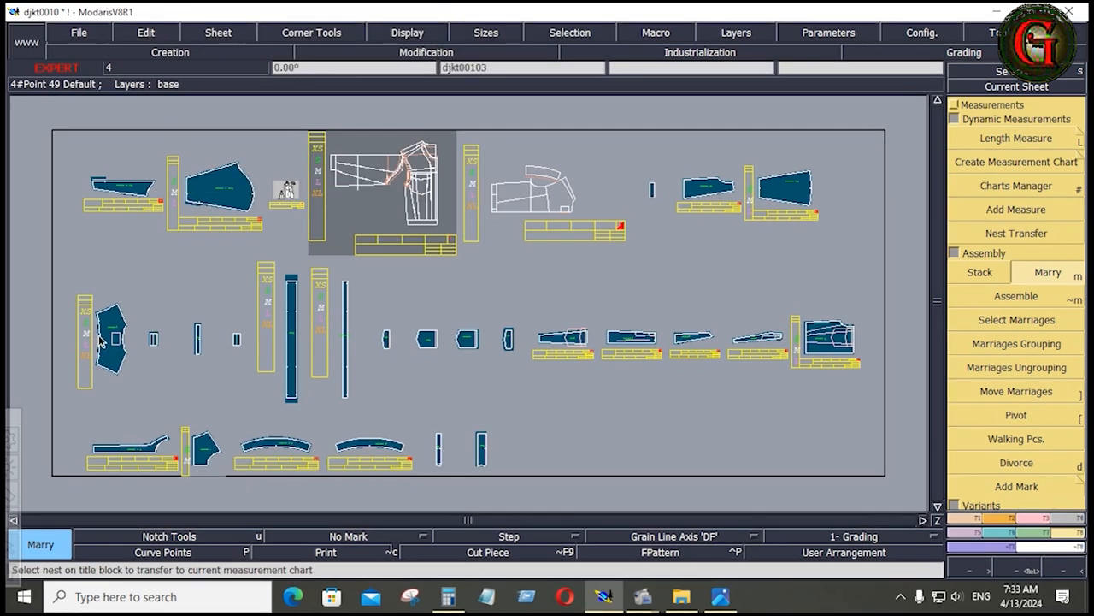
click(120, 332)
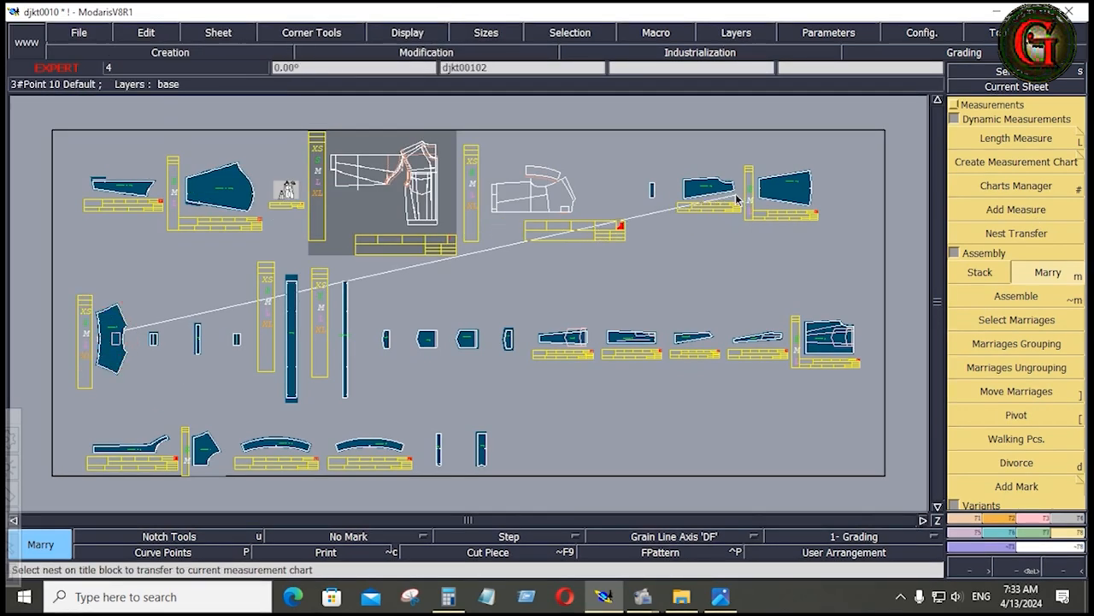
click(723, 200)
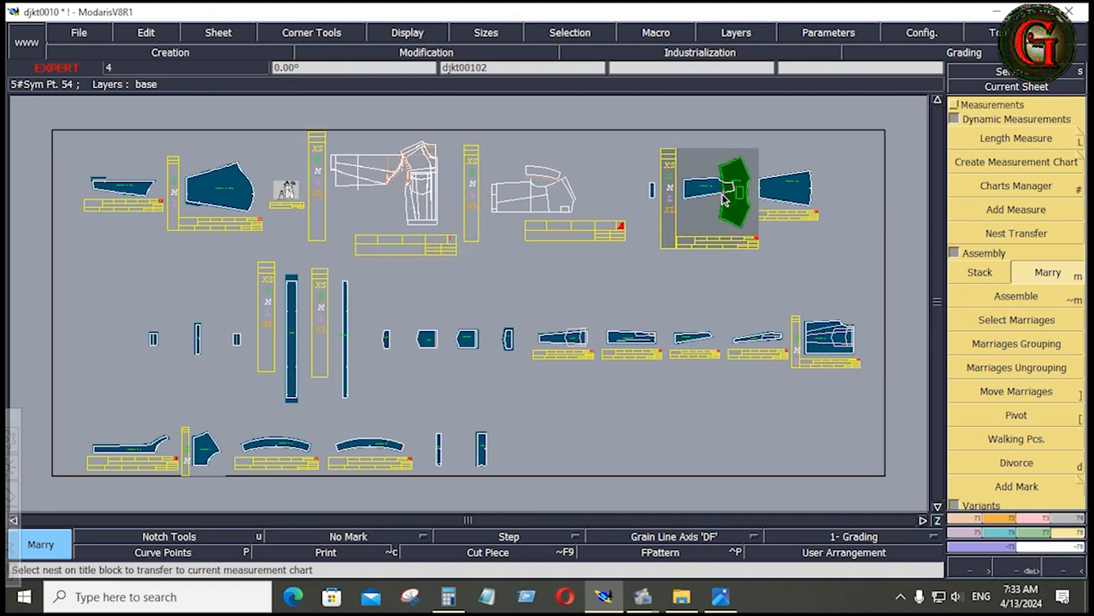
key(Home)
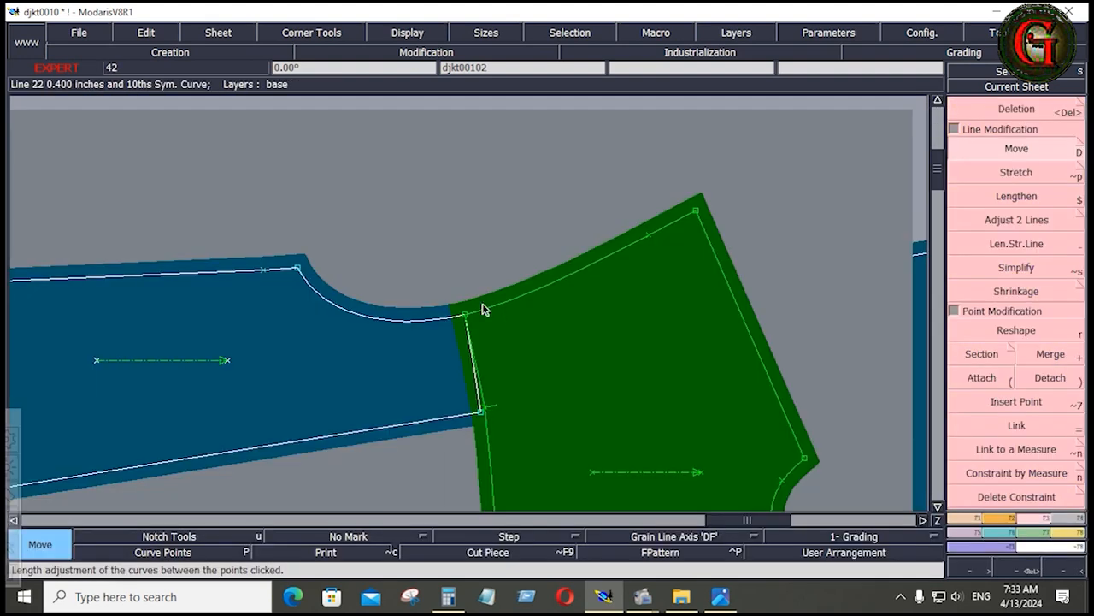
Move the shared armhole corner points of the panel and yoke with a 0 horizontal and 0.5 inch vertical shift
key(shift+f)
key(shift+f)
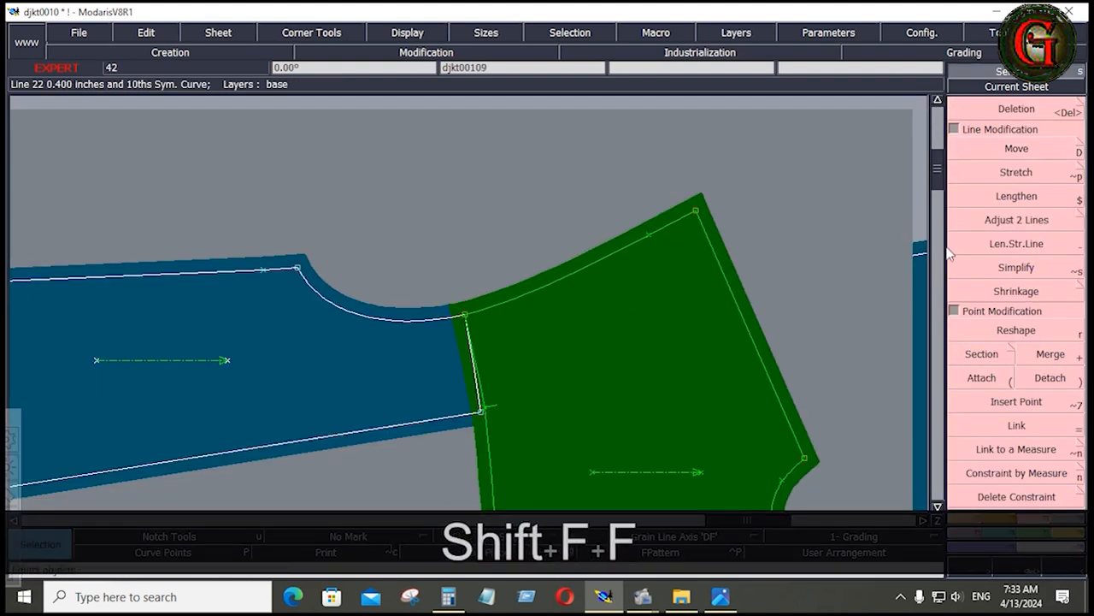
click(1017, 148)
drag(434, 271, 476, 330)
click(466, 318)
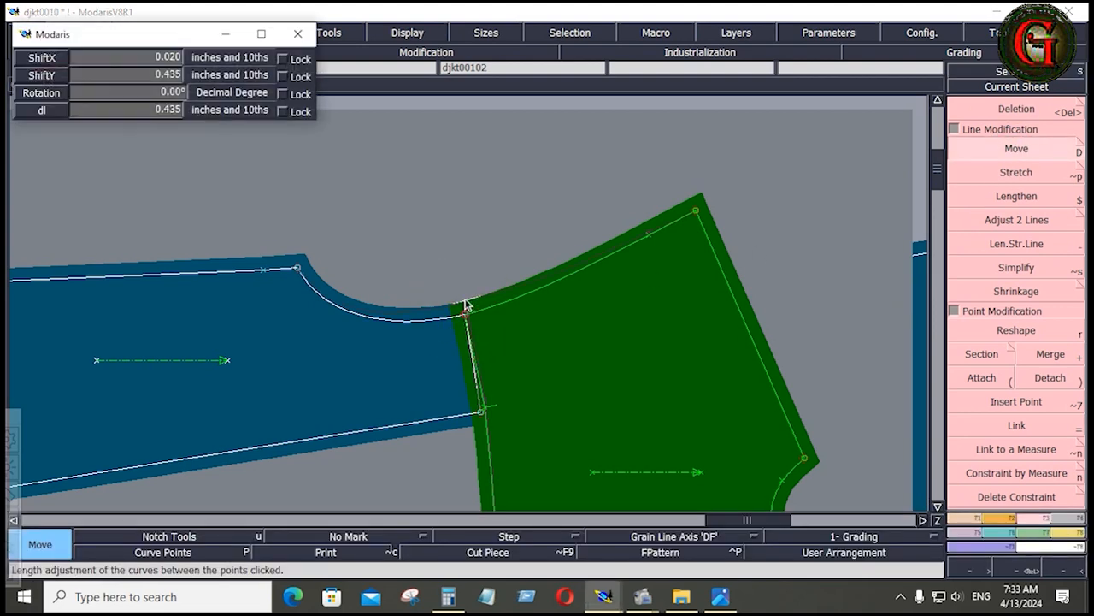
key(Down)
text(0)
key(Down)
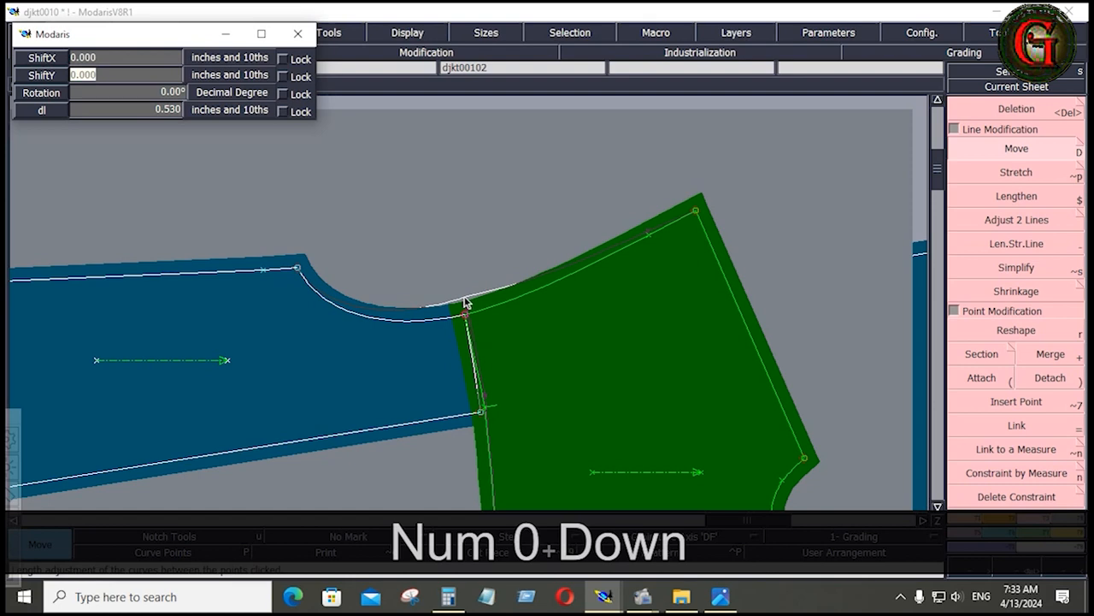
text(.5)
key(Return)
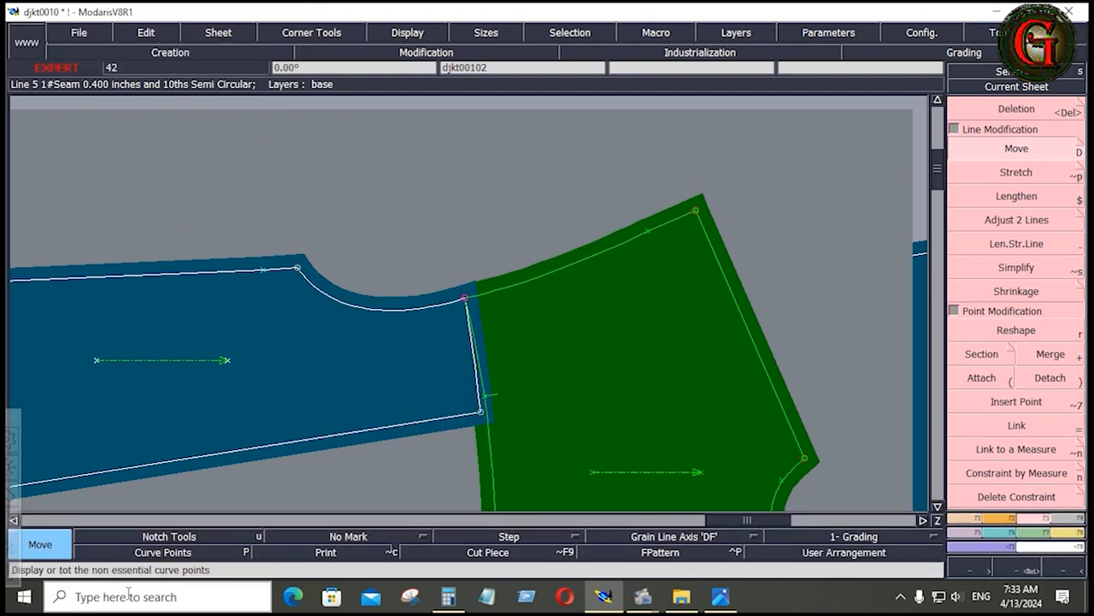
Display the curve points and reshape the panel's armhole curve so it flows smoothly into the yoke
click(153, 552)
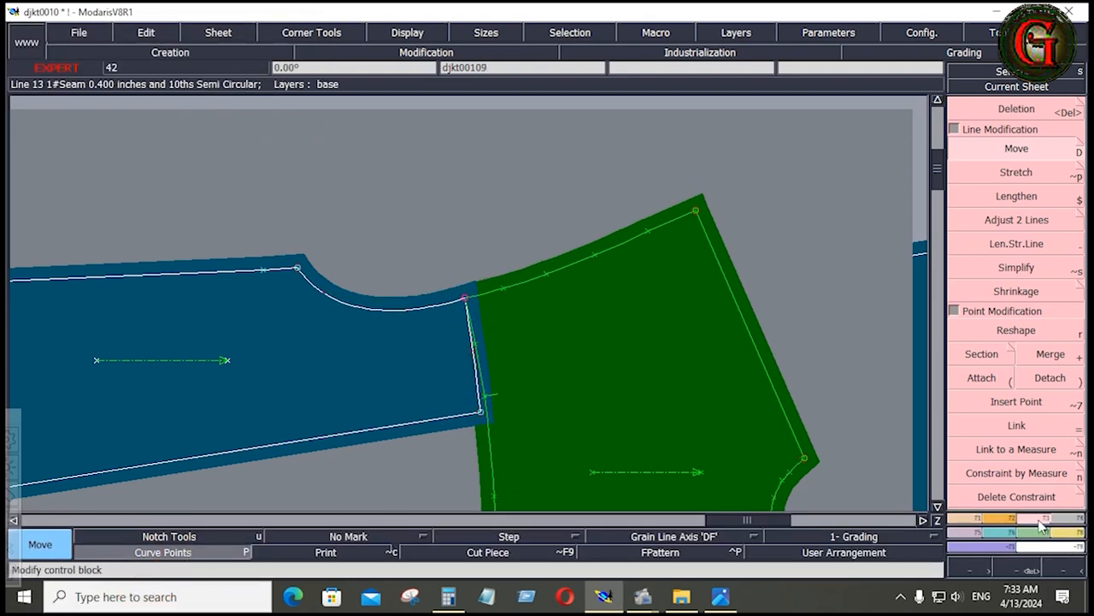
click(1016, 330)
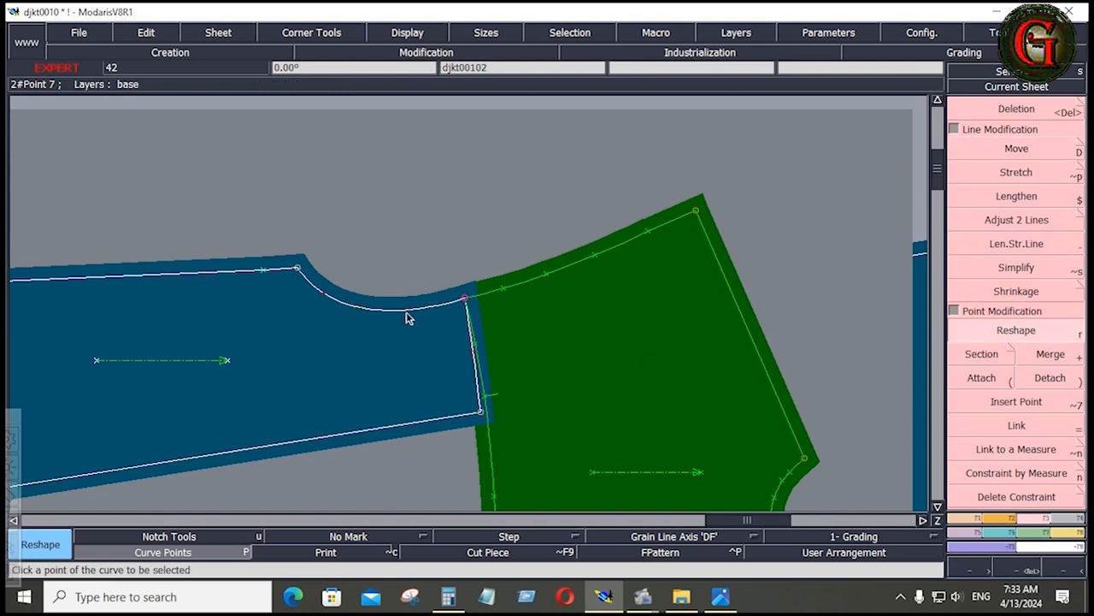
click(406, 316)
click(361, 313)
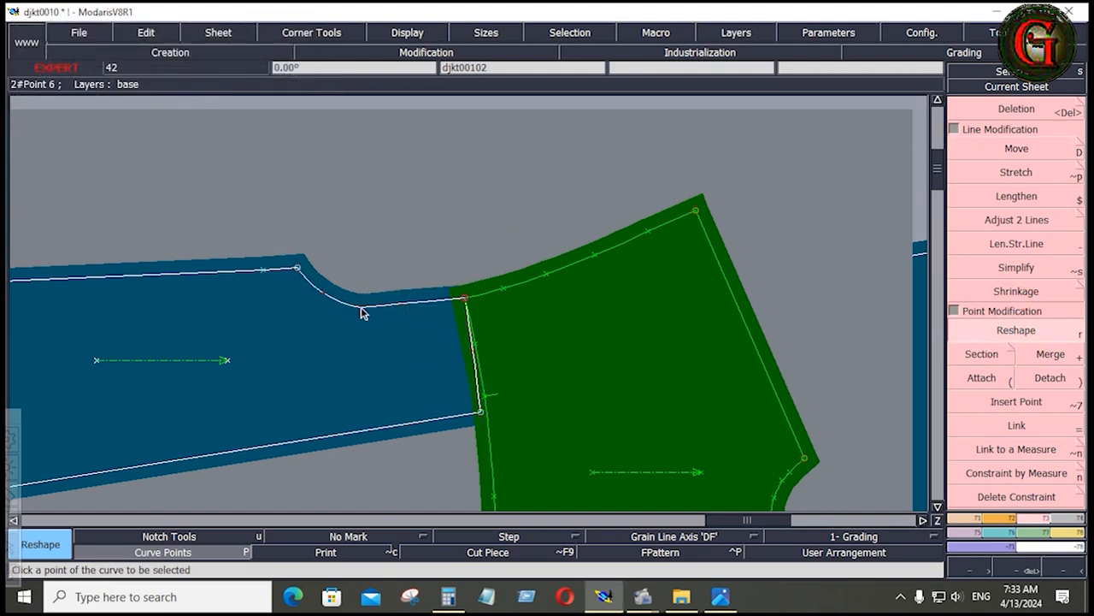
click(360, 313)
click(350, 306)
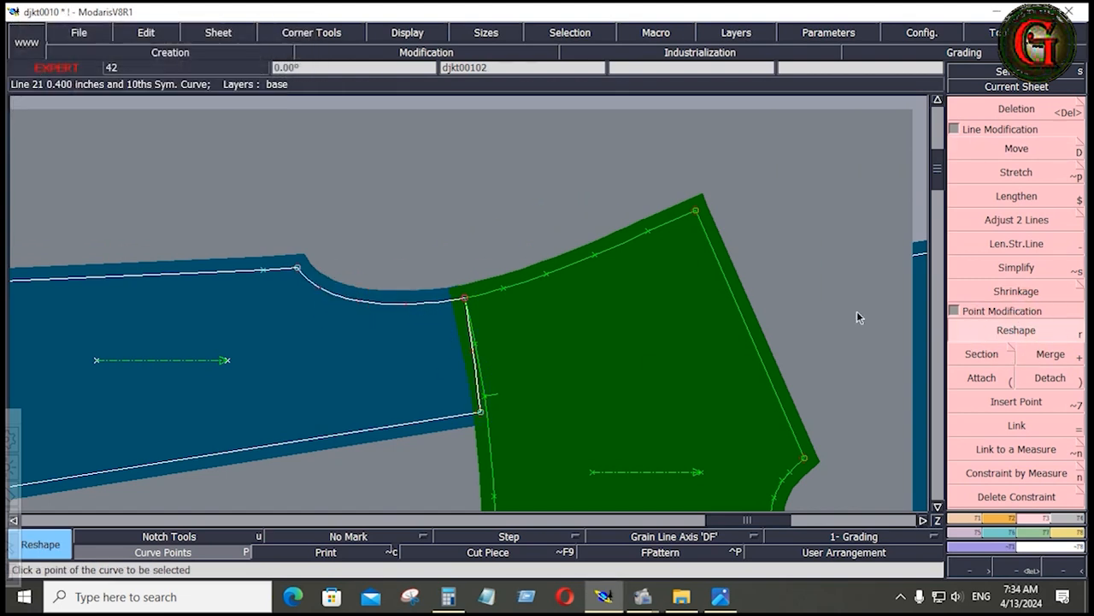
Rearrange the sheets and marry the large sleeve piece to the undersleeve at their armhole-end seam corners
key(Home)
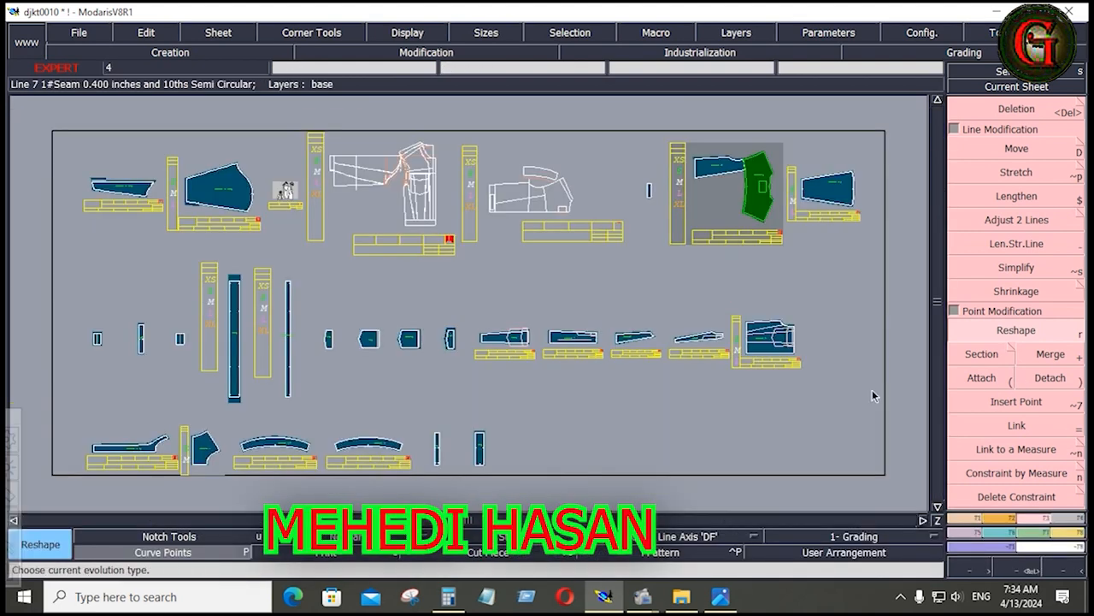
key(j)
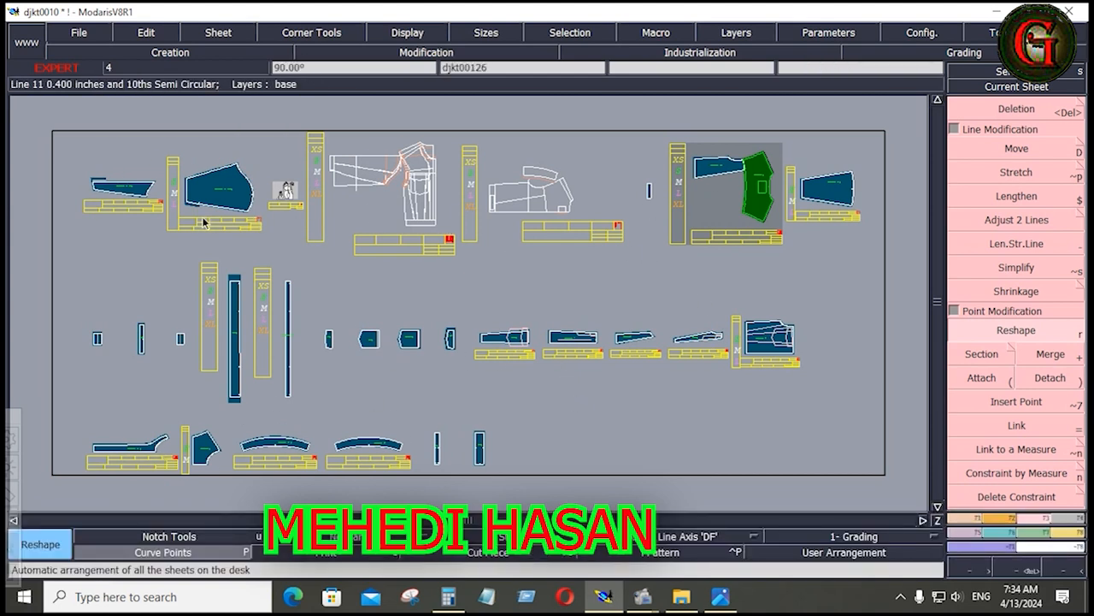
click(1073, 532)
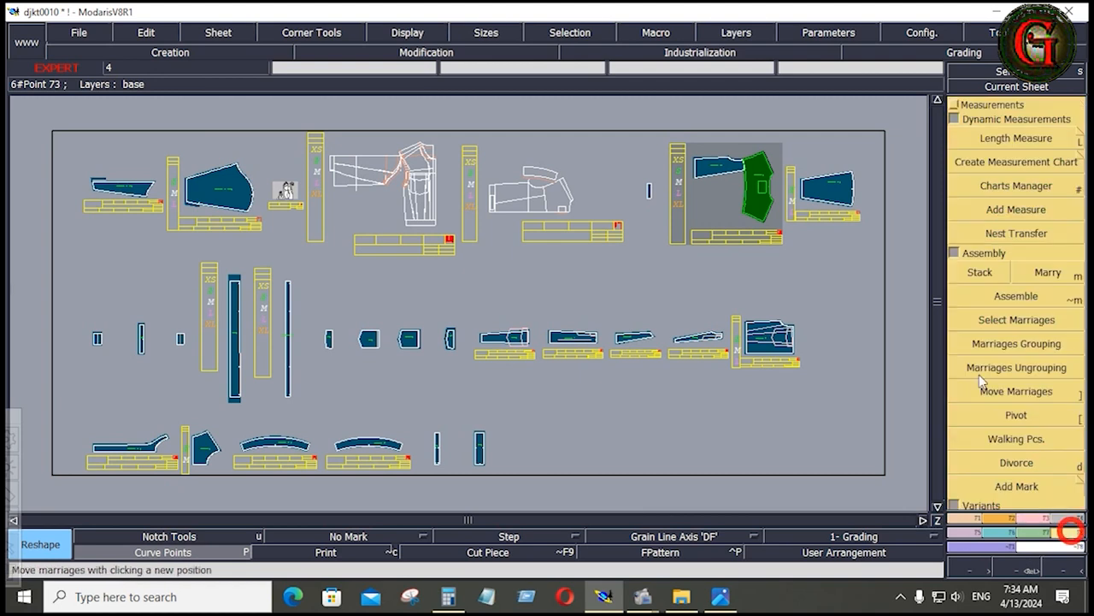
click(1046, 272)
click(246, 208)
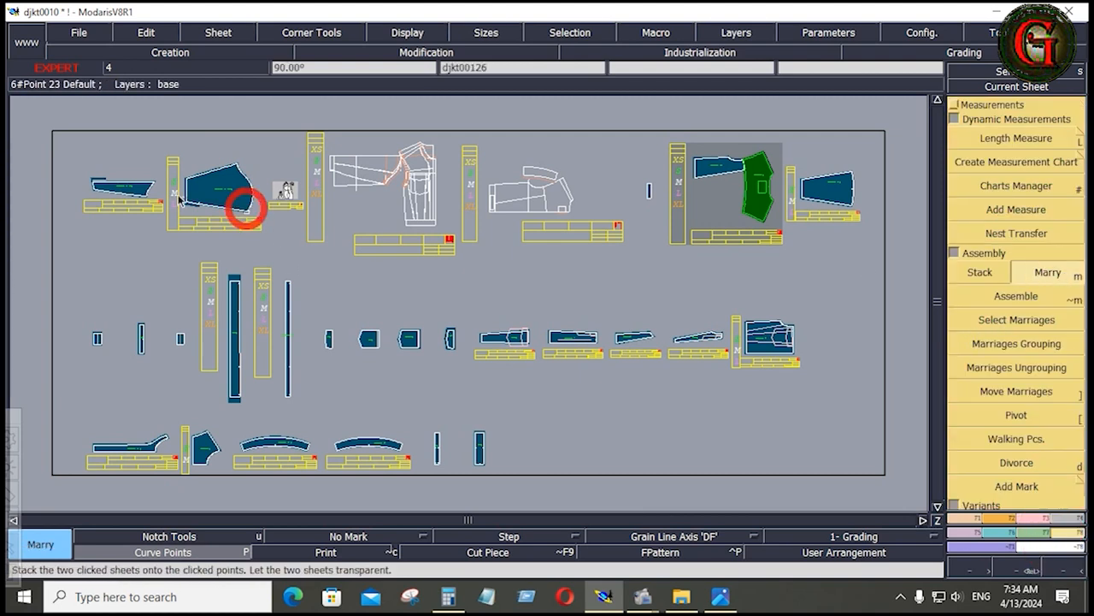
click(154, 183)
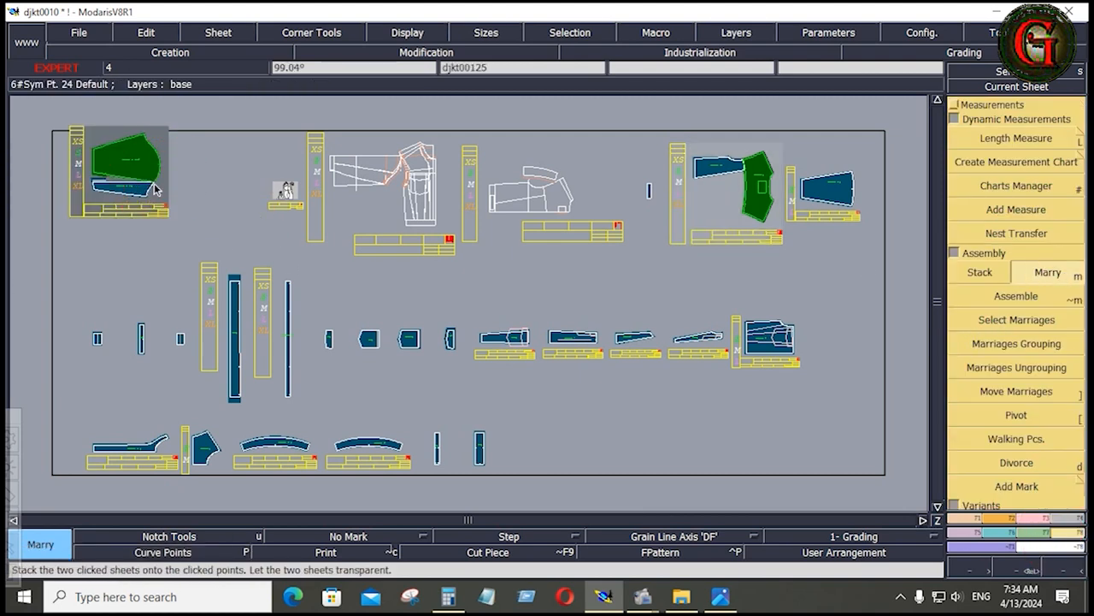
key(Home)
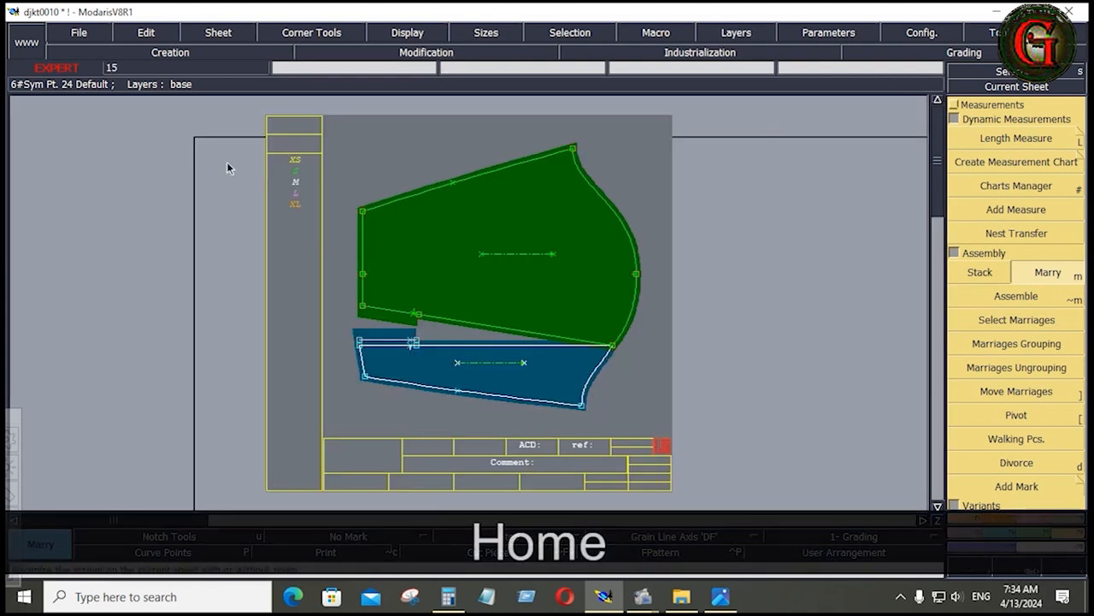
Pivot the married sleeve piece about the joined corner to bring its seam edge against the undersleeve
click(1010, 415)
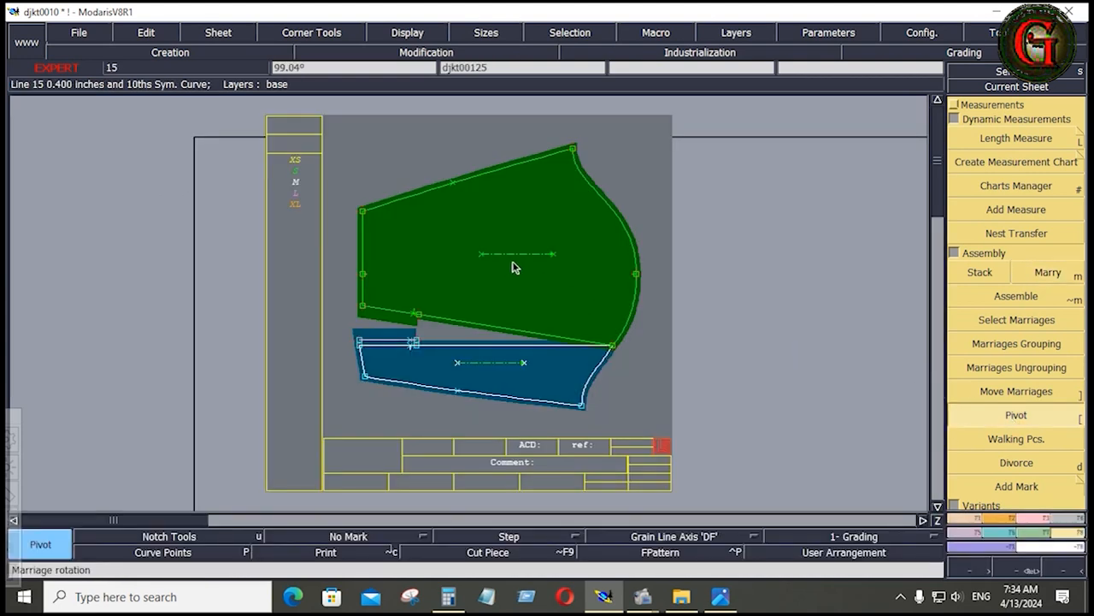
click(403, 234)
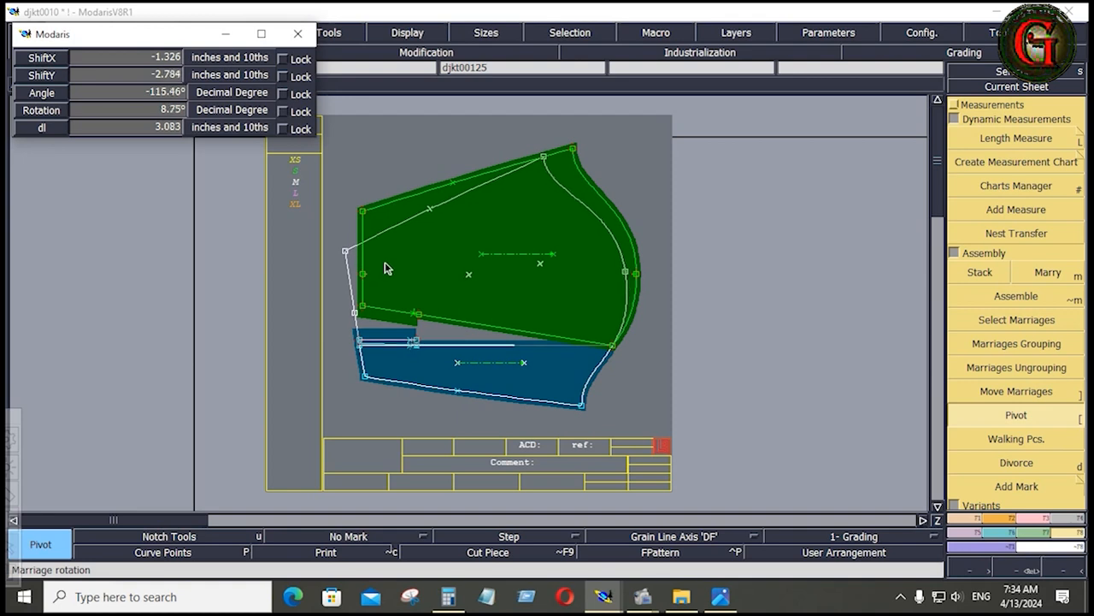
click(386, 270)
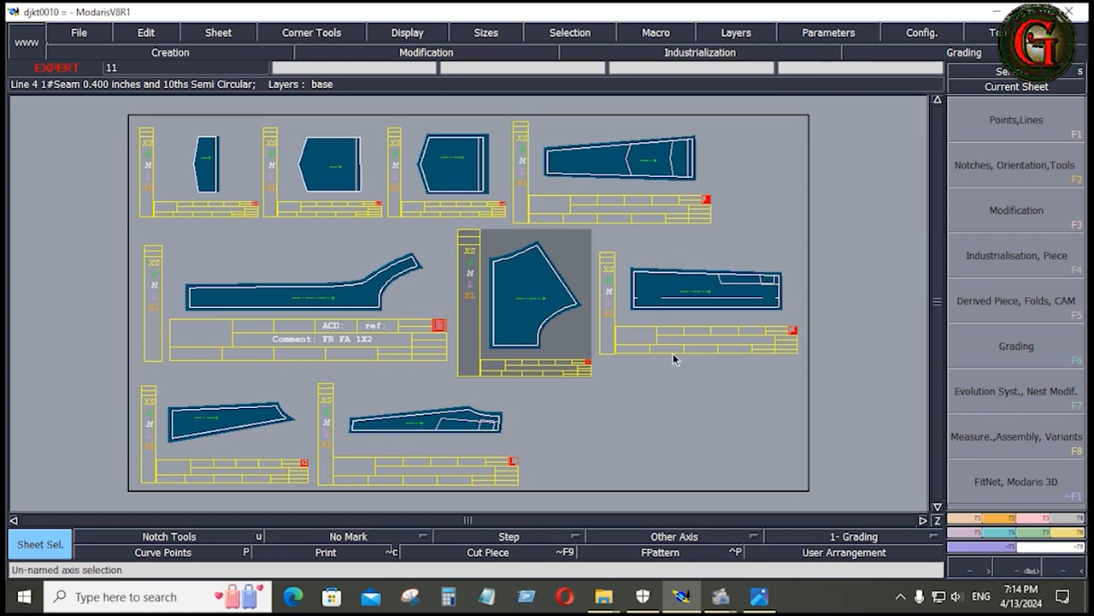
Make the front middle panel (JFR MID 1X2) the current sheet and show its wide pocket end up close
click(682, 161)
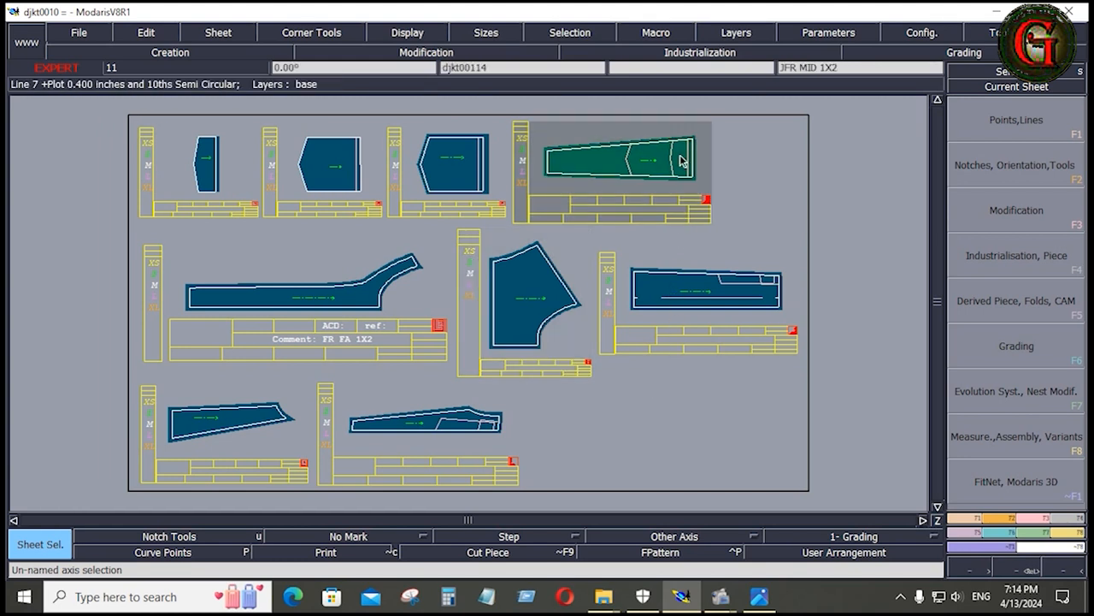
key(Home)
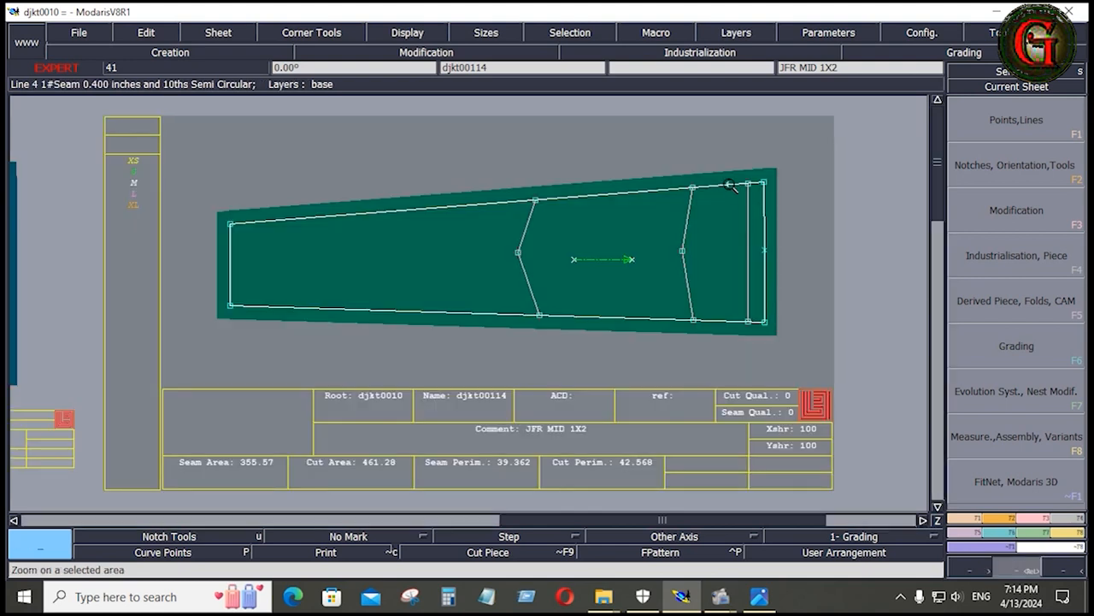
drag(795, 297, 796, 301)
key(Home)
scroll(769, 216, up, 2)
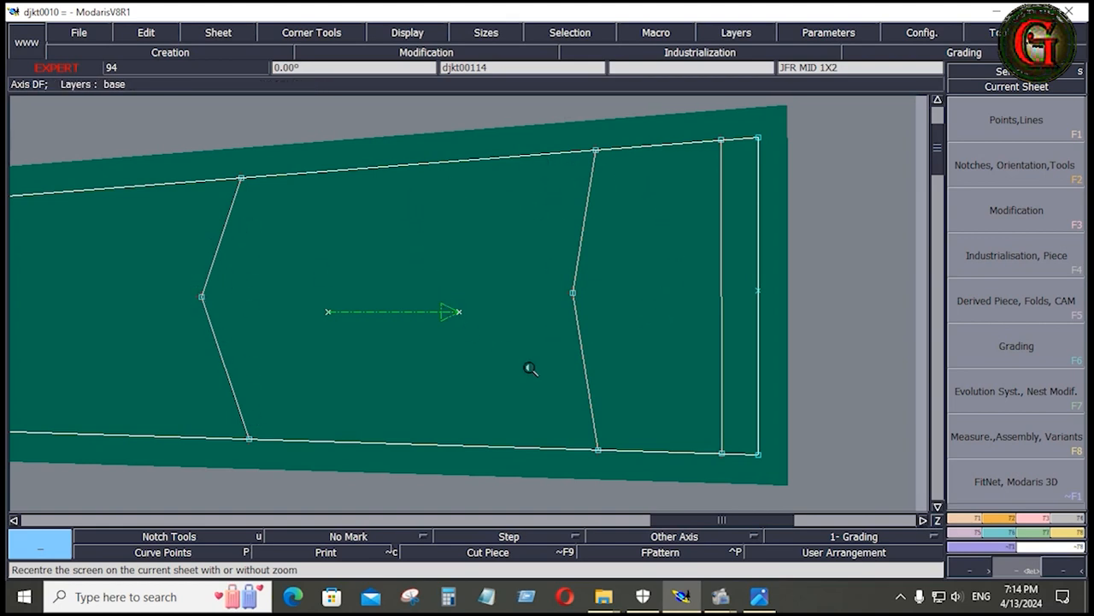
Check the jacket's measurement chart and reference sketch, and return to the pattern in Modaris
click(717, 513)
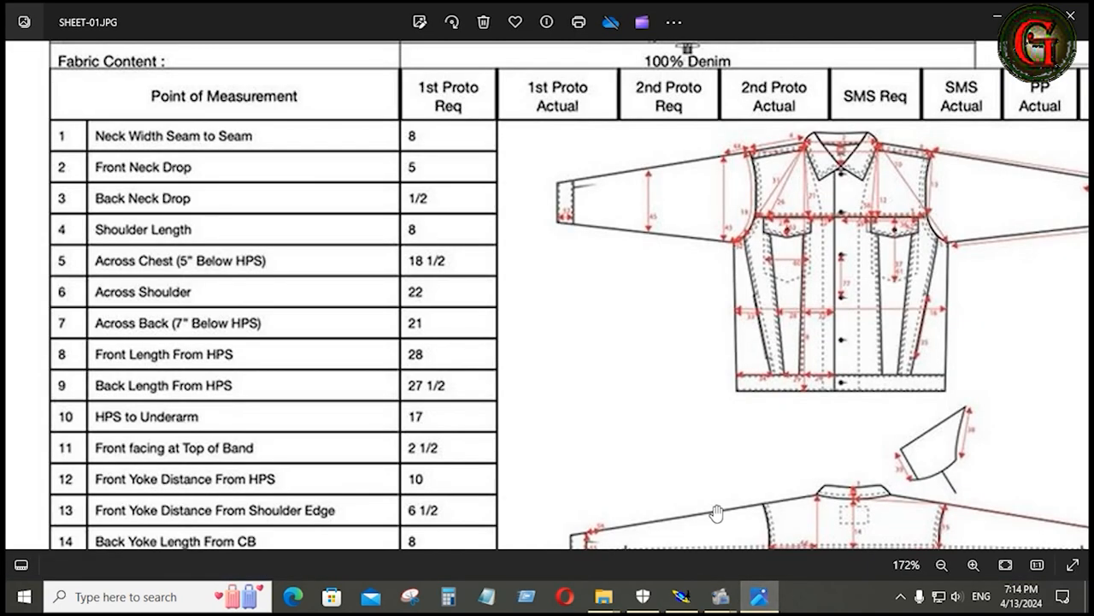
click(21, 299)
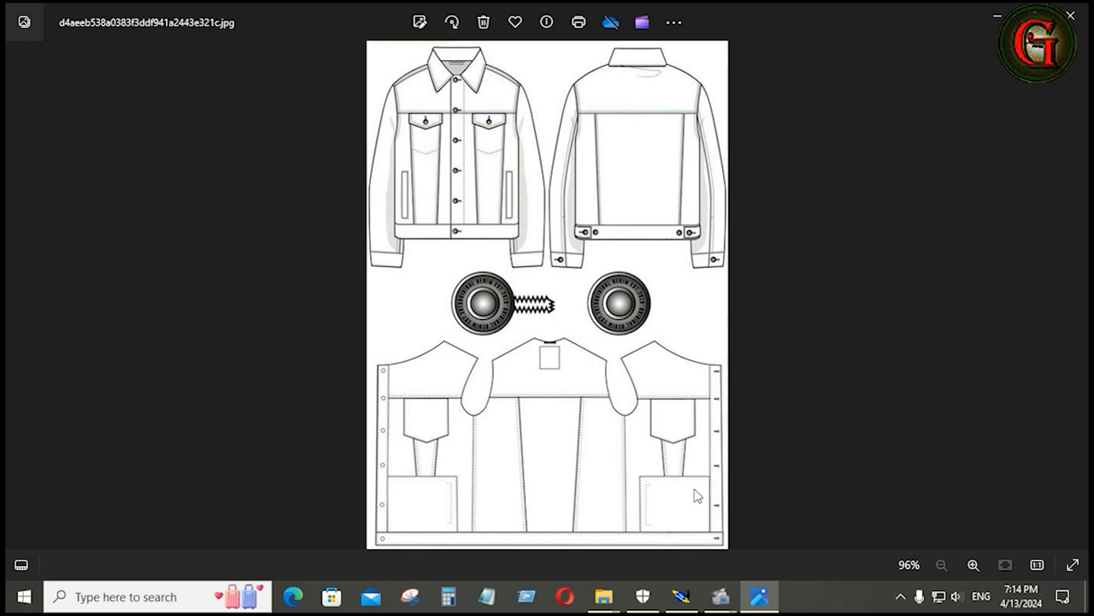
click(681, 596)
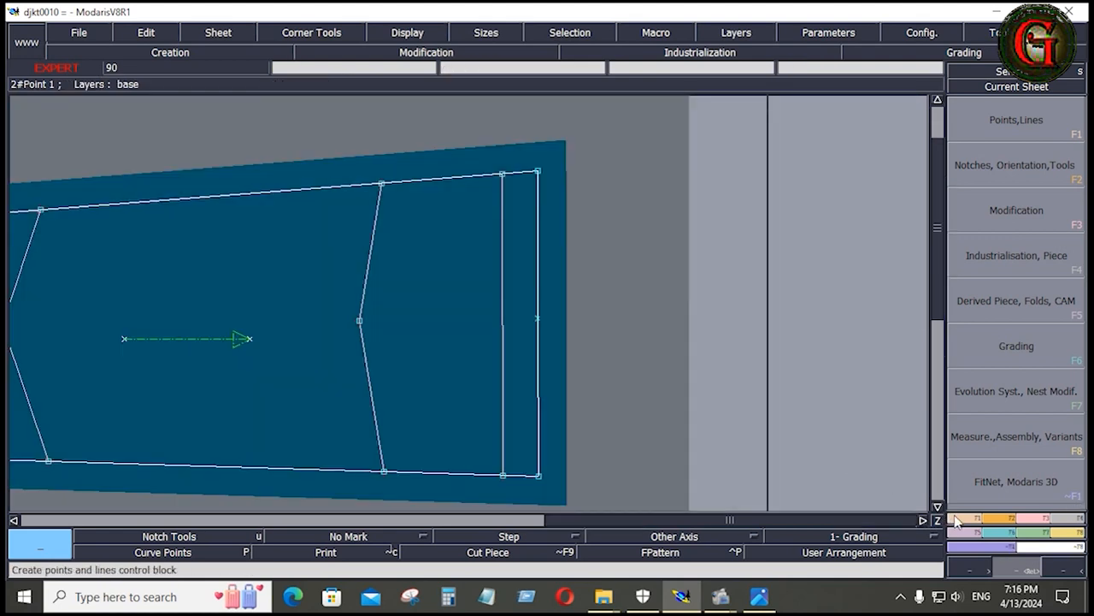
Create a parallel line just inside the upper long seam of the front middle panel
click(960, 521)
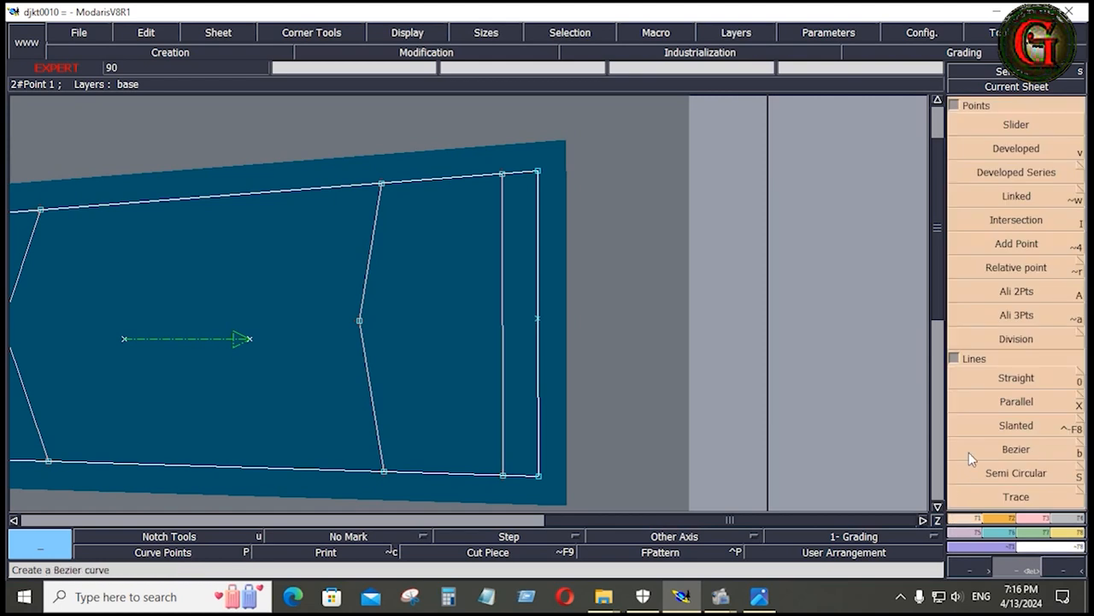
click(1017, 401)
click(517, 178)
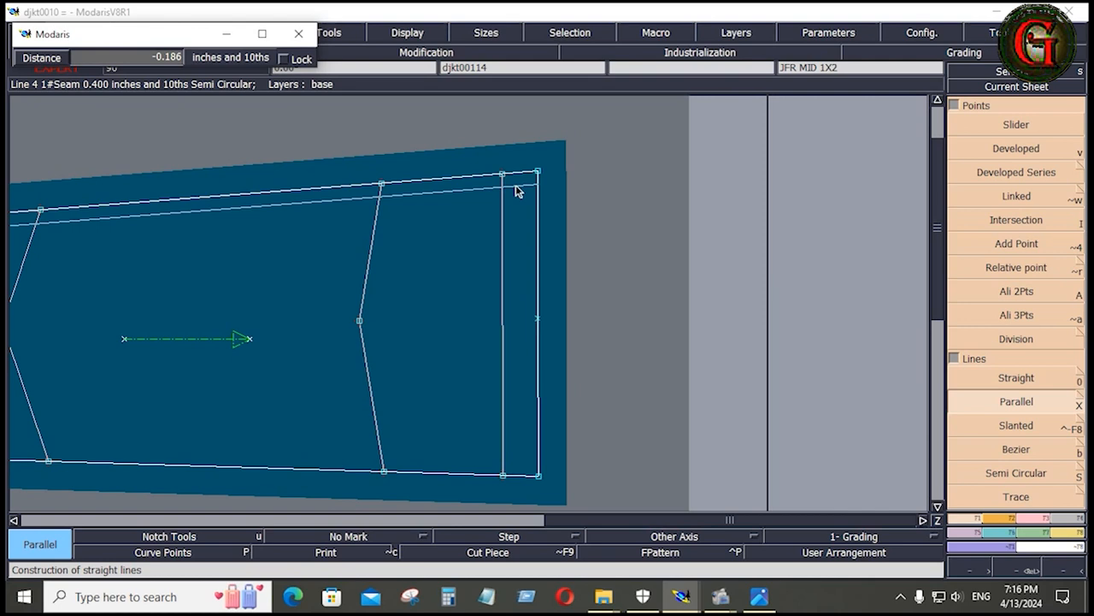
key(BackSpace)
key(Return)
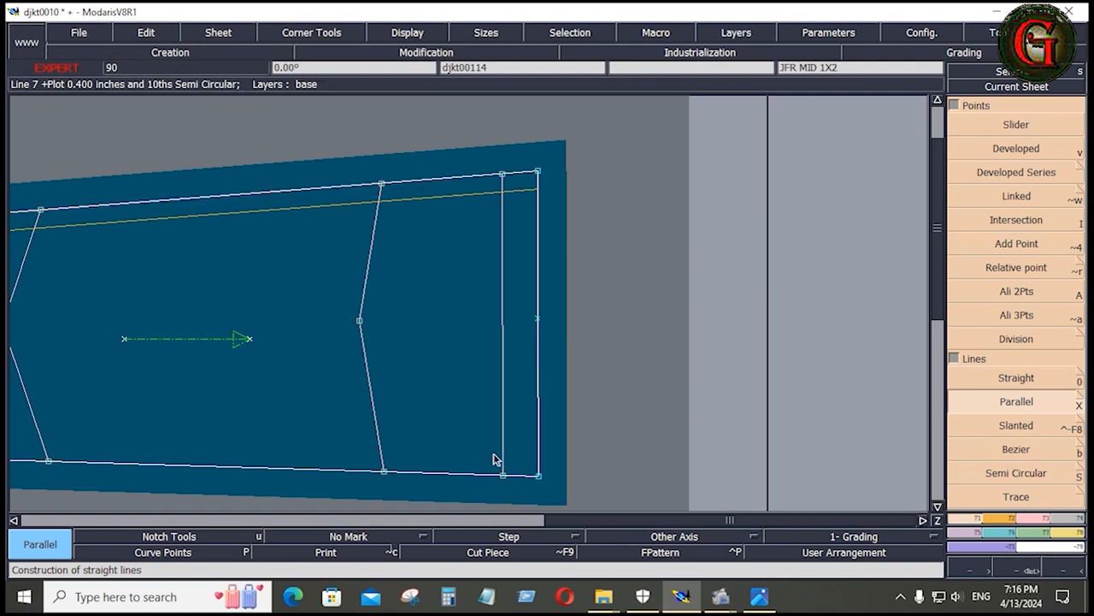
Create a matching parallel line just inside the lower long seam of the front middle panel
click(517, 471)
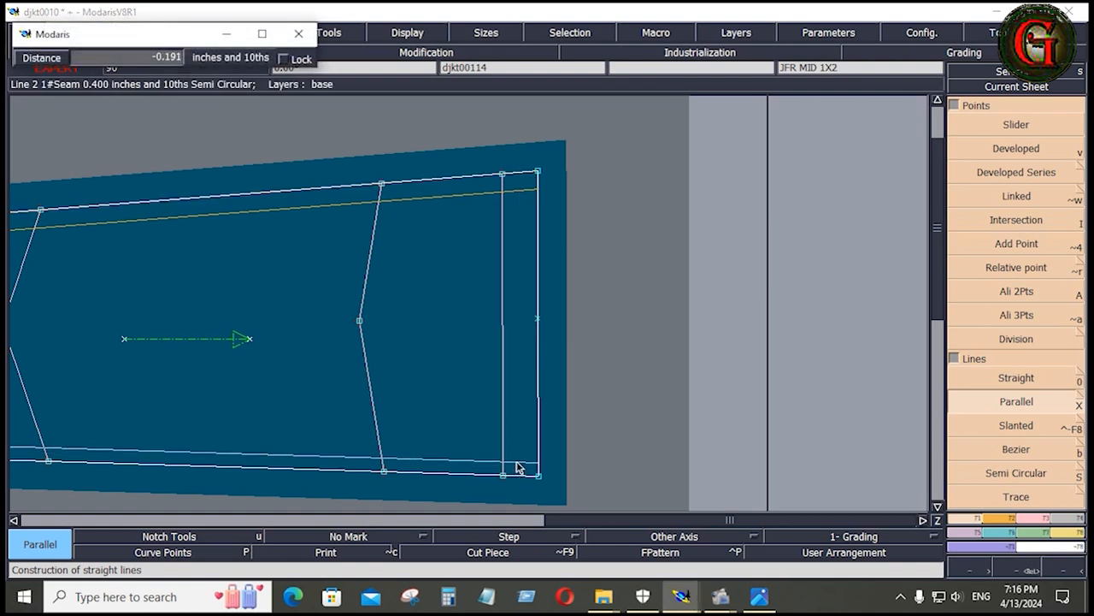
key(BackSpace)
text(-.25)
key(Return)
key(F3)
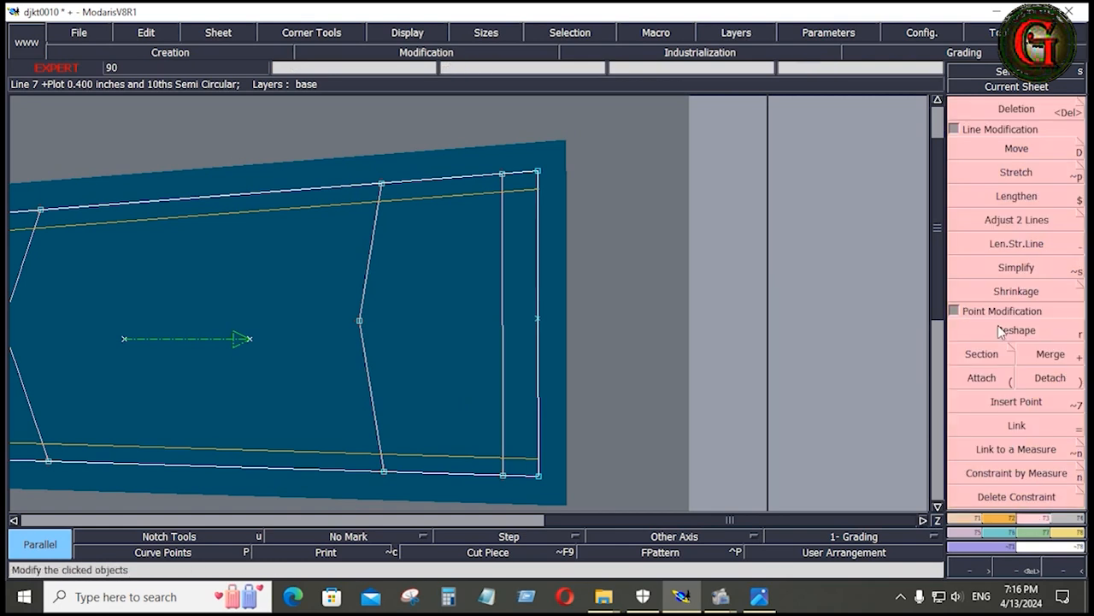
Adjust both inner parallel lines of the front middle panel so they span only between the inner end line and the wide end
click(1017, 220)
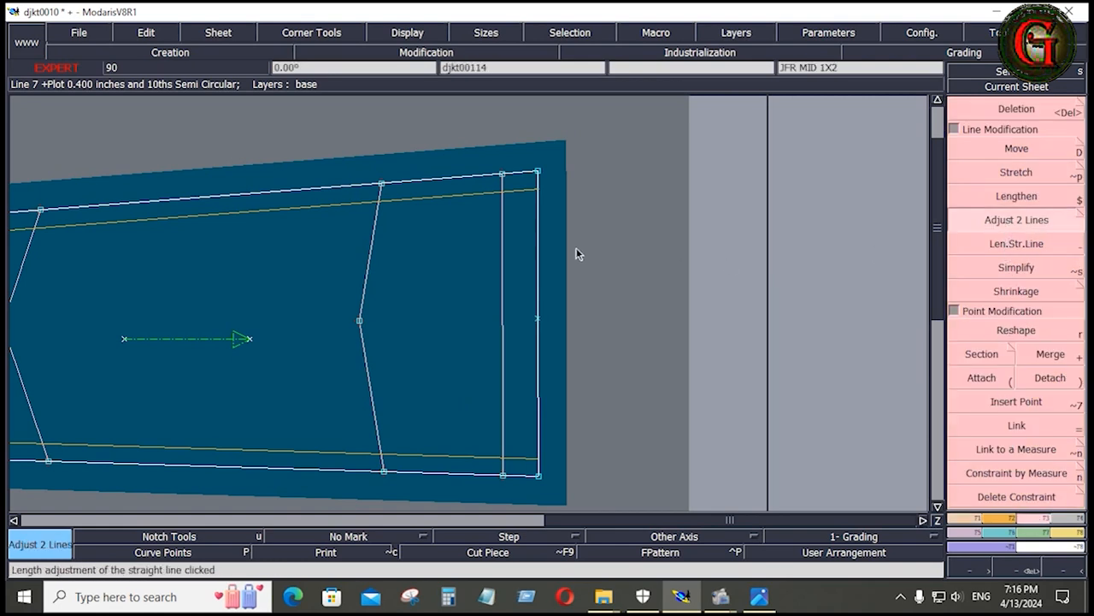
click(513, 193)
click(504, 204)
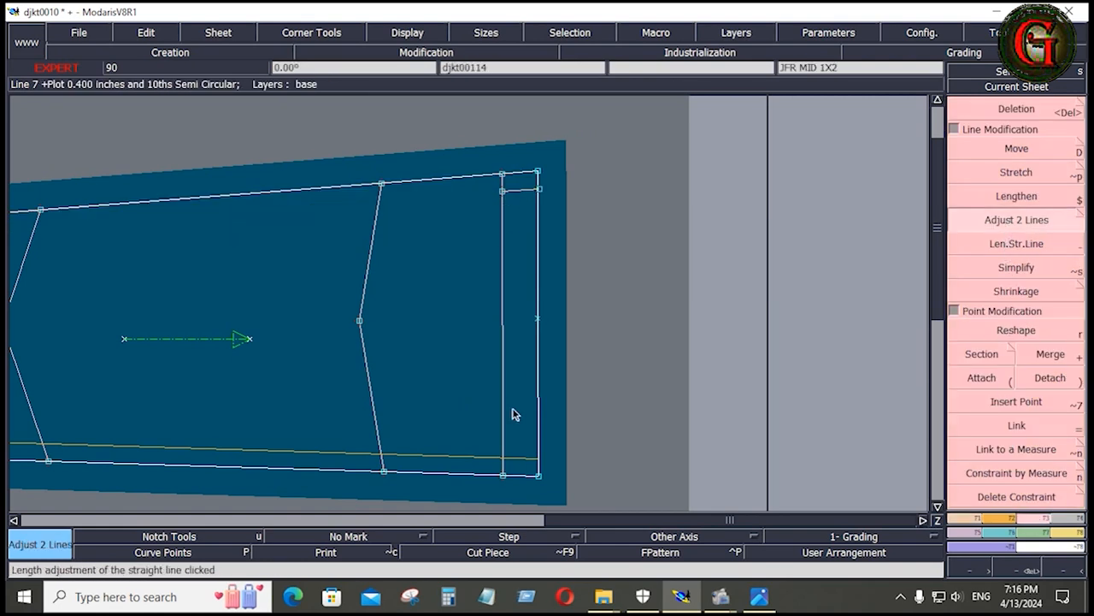
click(522, 462)
click(505, 431)
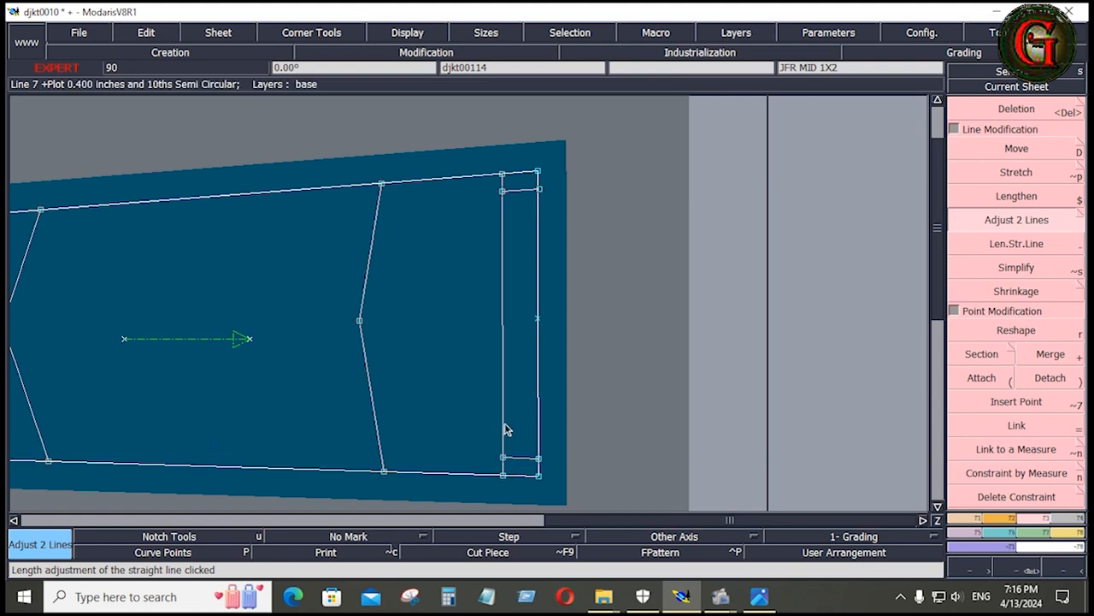
Extract a new seam piece from the front middle panel with recessed wide end, pocket lines and grainline, and arrange the sheets
click(1077, 520)
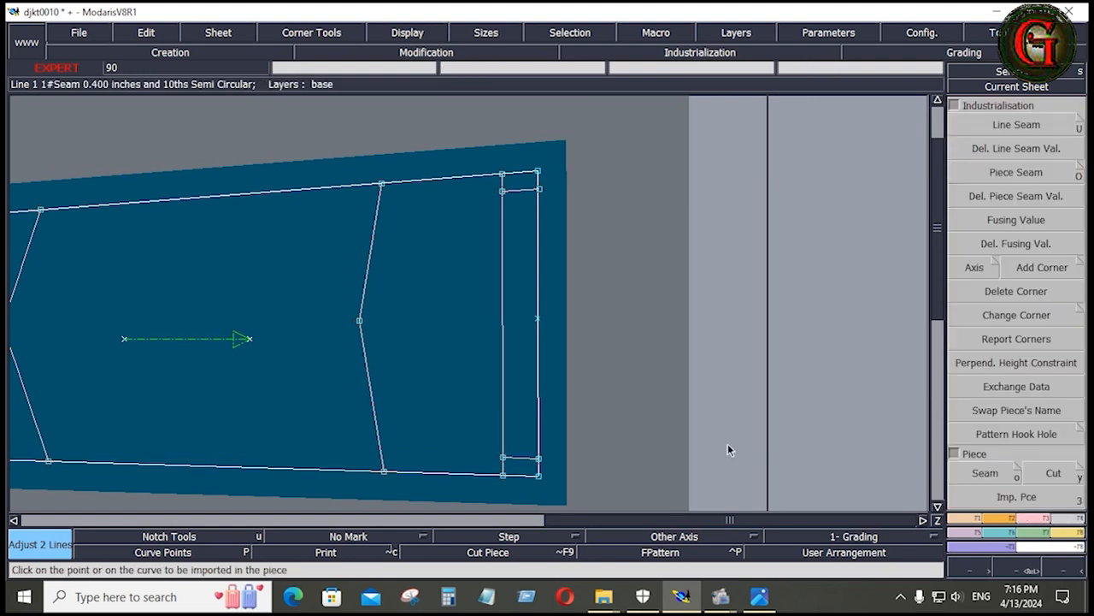
key(Home)
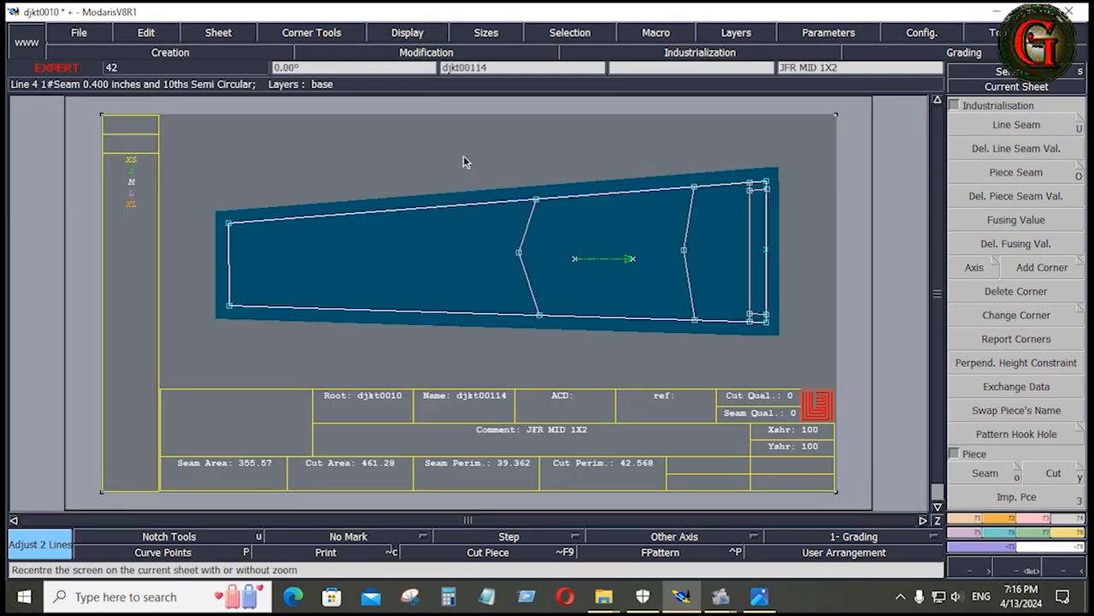
drag(464, 157, 706, 343)
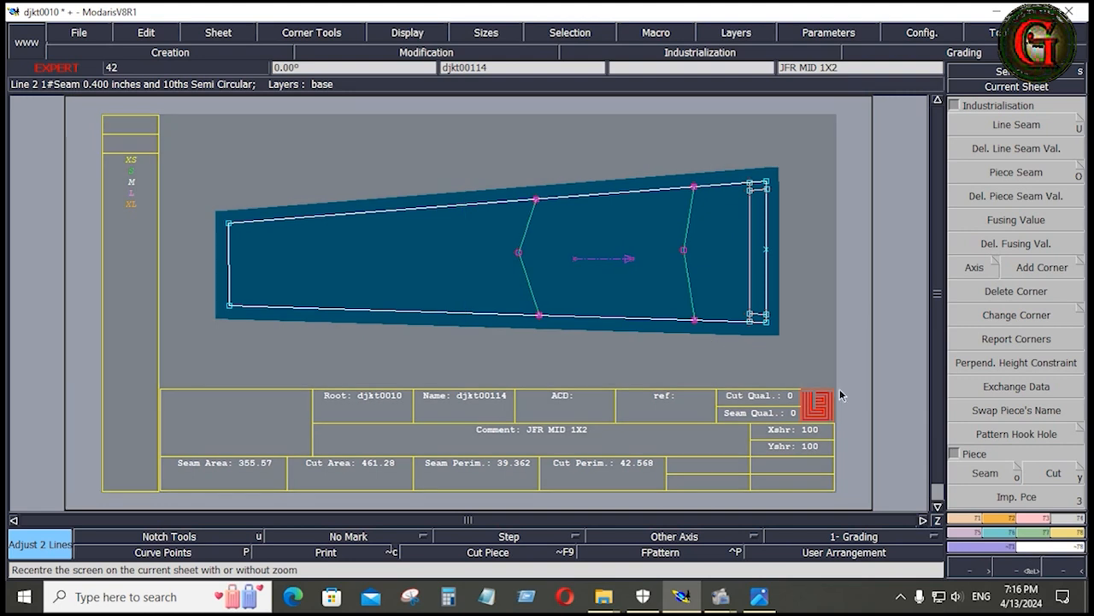
click(985, 473)
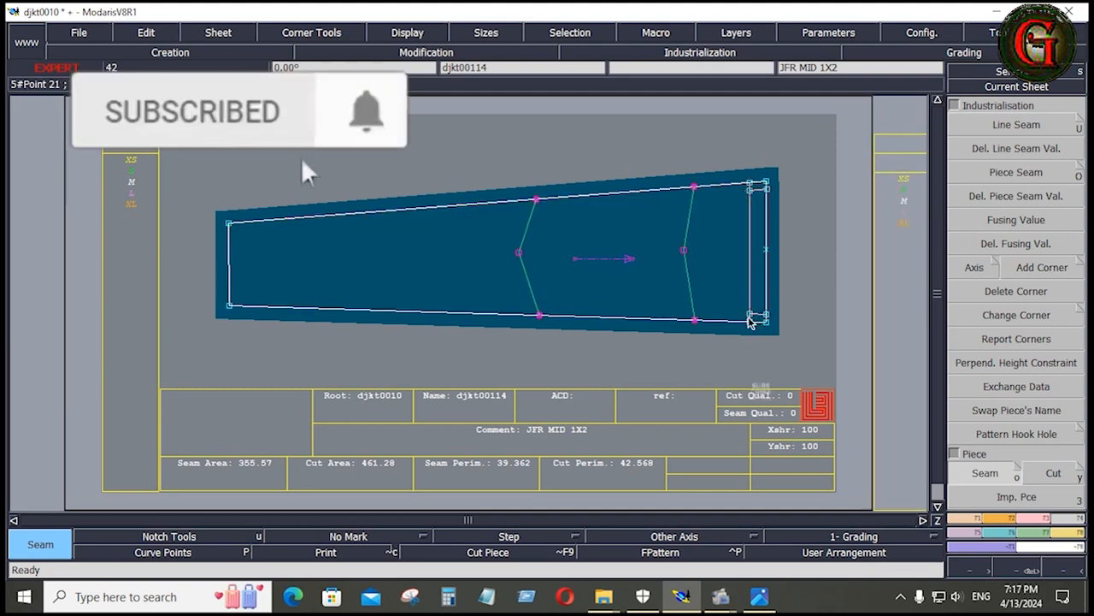
key(j)
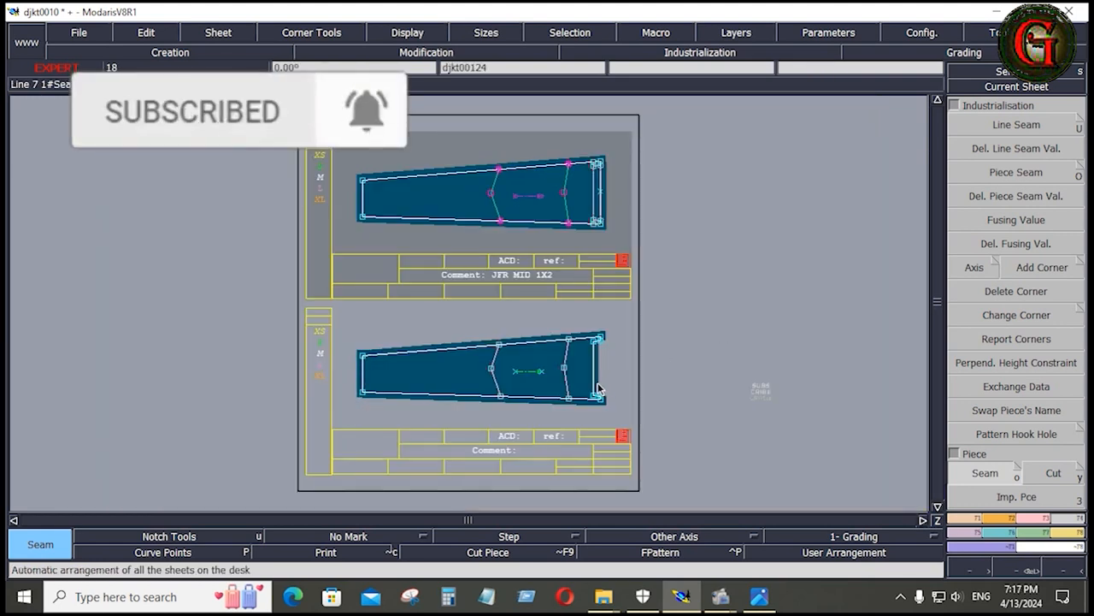
Set the seam allowance of the stepped wide-end lines on the extracted piece to 0.4 inches at beginning and end
click(605, 372)
scroll(605, 372, up, 4)
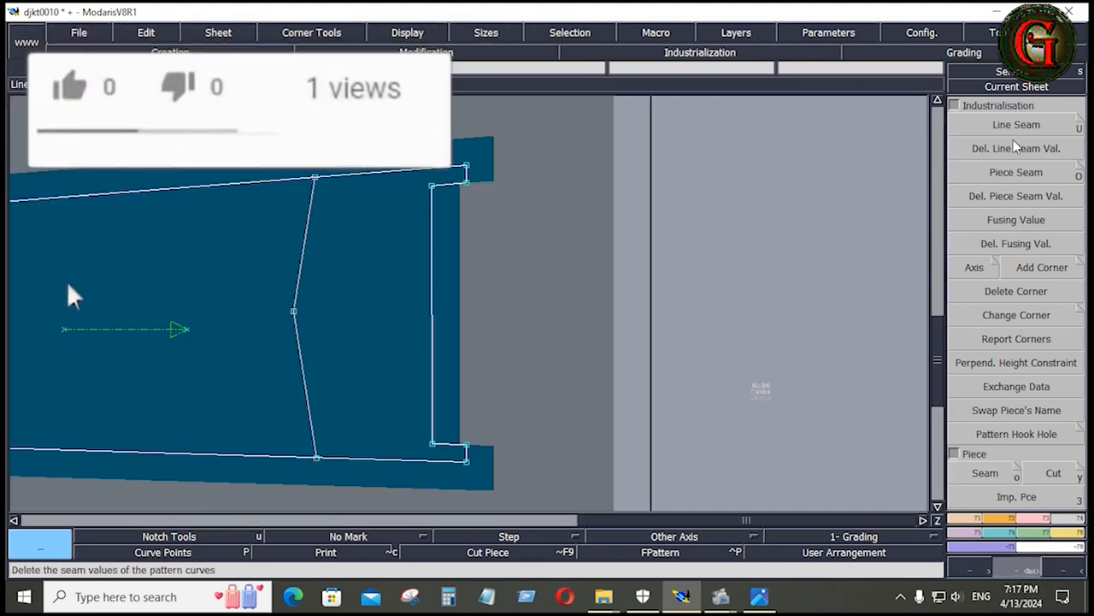
click(1009, 130)
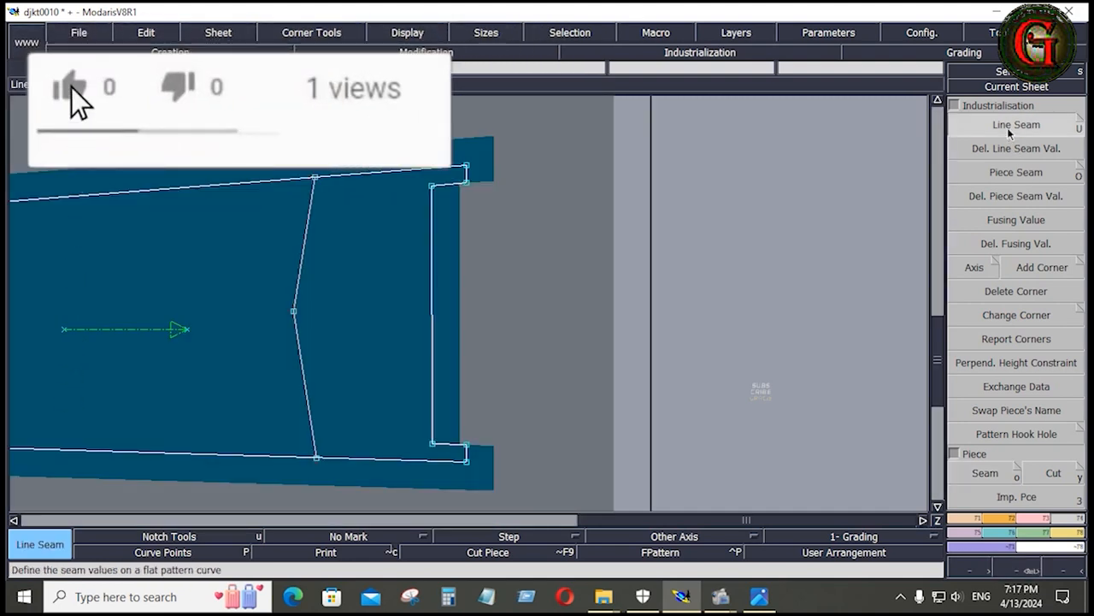
click(431, 278)
click(458, 276)
drag(402, 127, 535, 502)
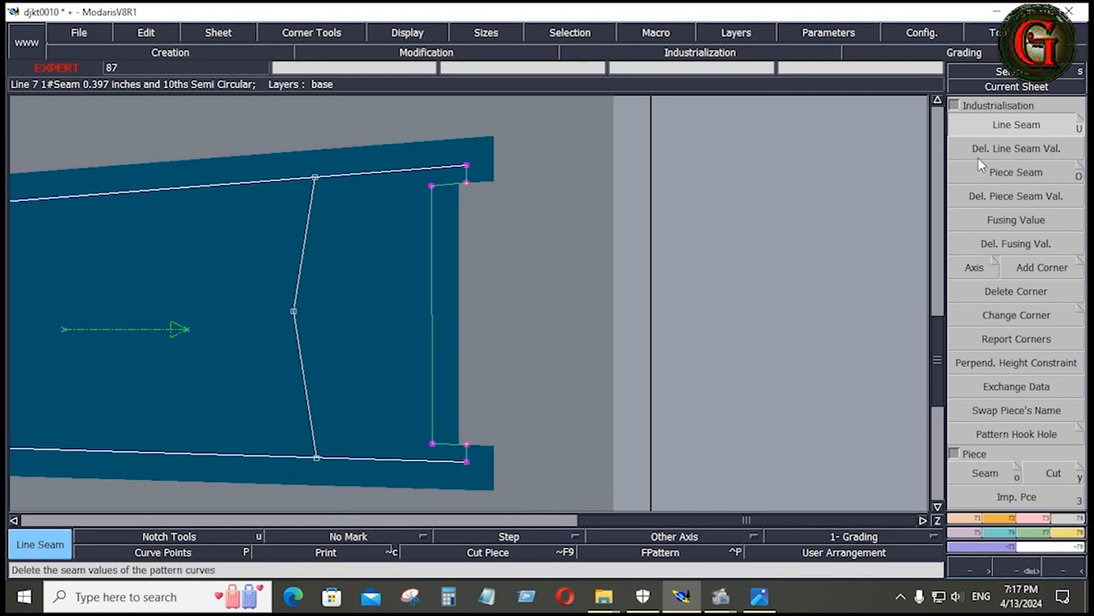
click(432, 240)
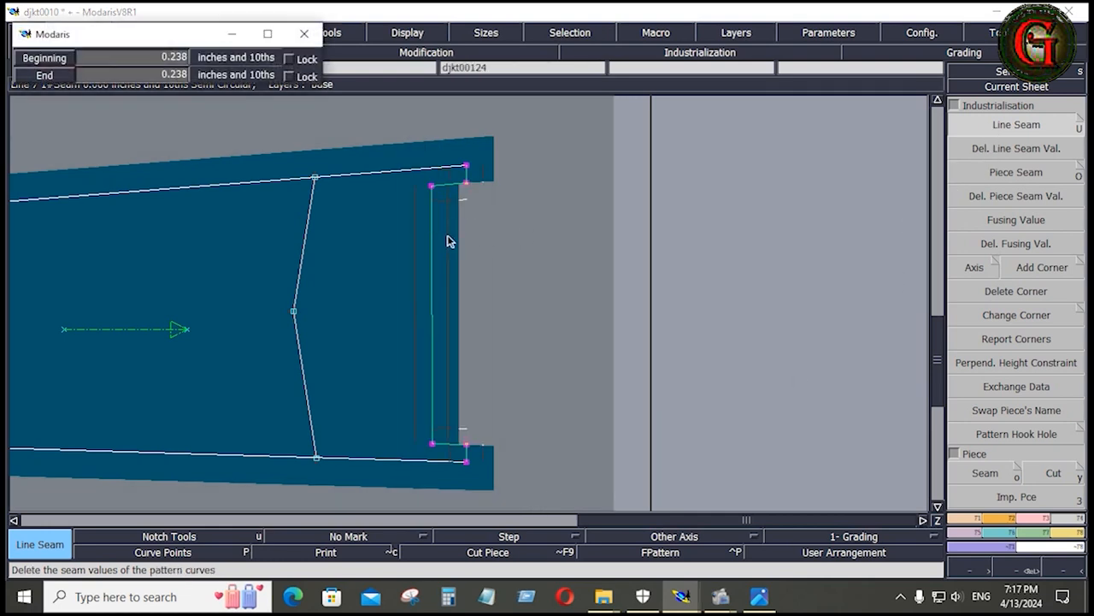
key(Down)
text(0.4)
key(Tab)
text(0.4)
key(Return)
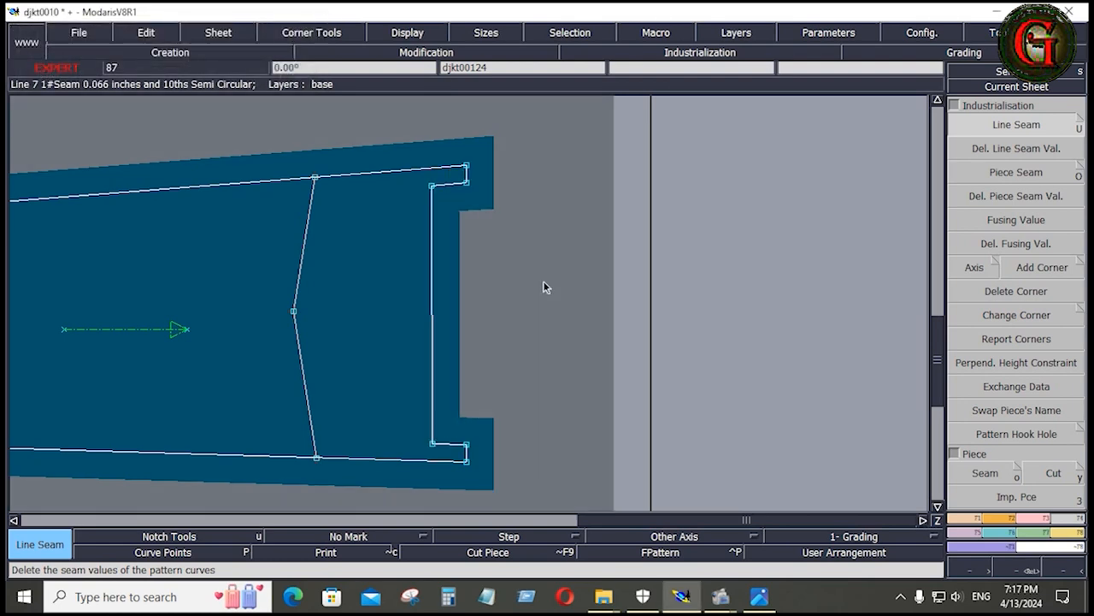
Exchange the sheet data between the old front middle panel and the extracted piece, and delete the old sheet
key(Home)
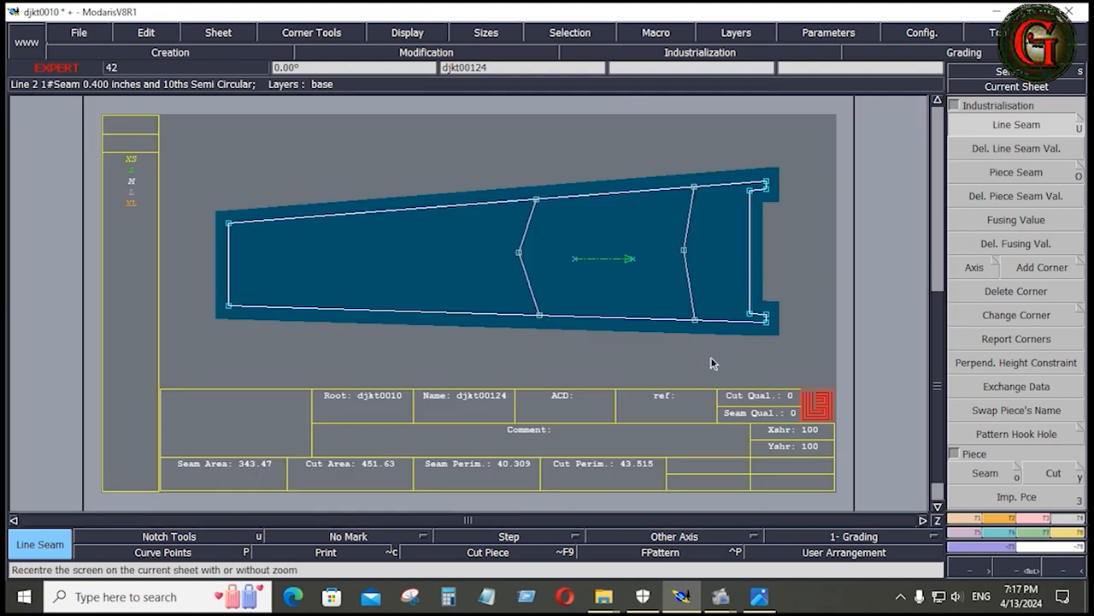
key(End)
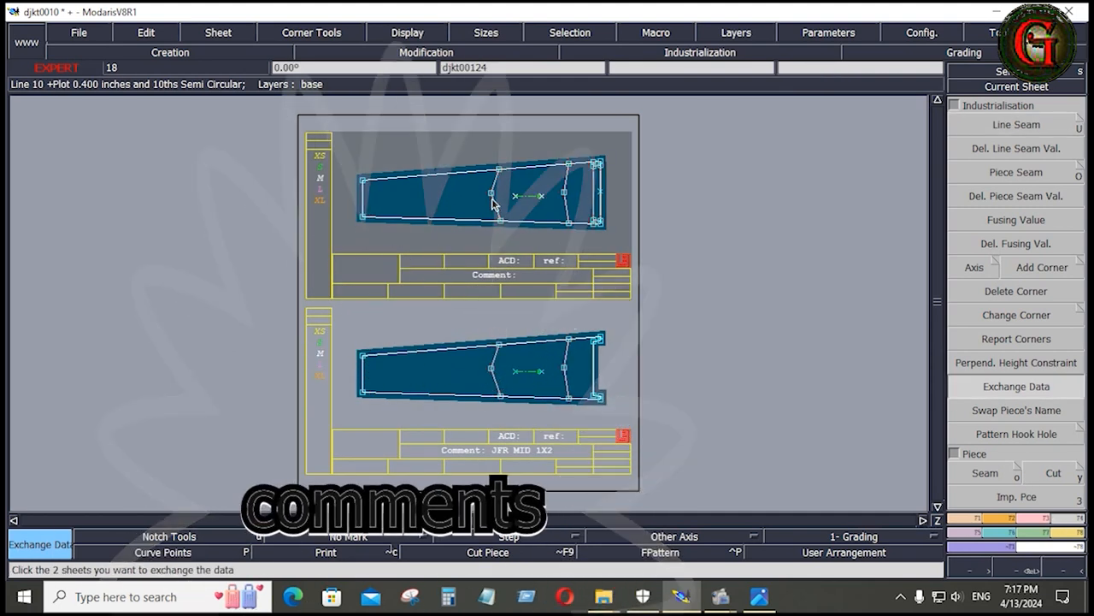
key(Delete)
click(492, 195)
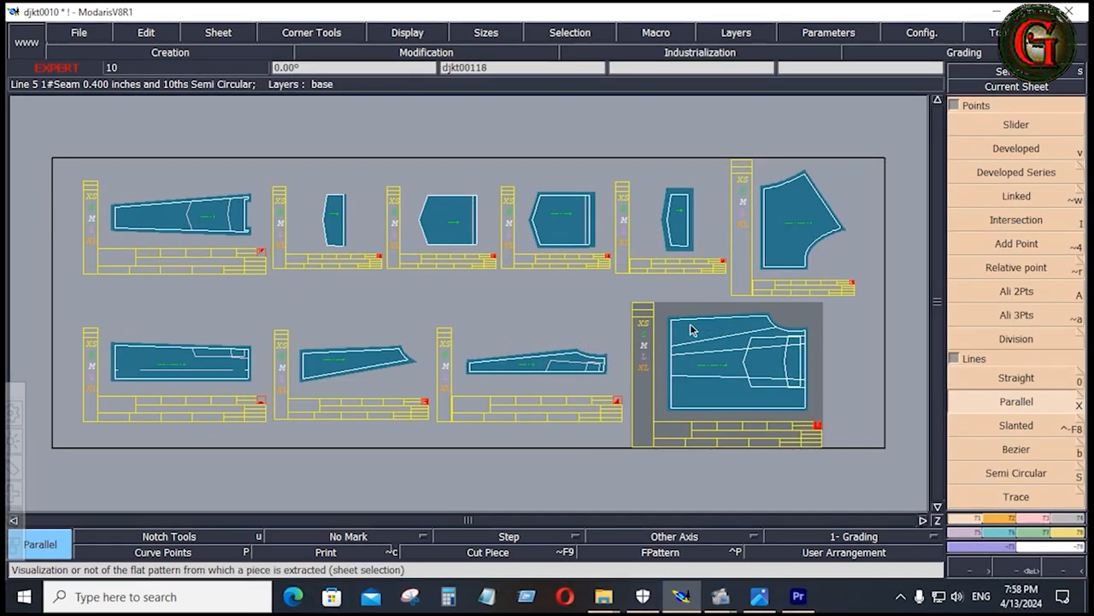
Review the jacket reference sketch and measurement charts for the pocket placement, and return to the pattern in Modaris
click(760, 597)
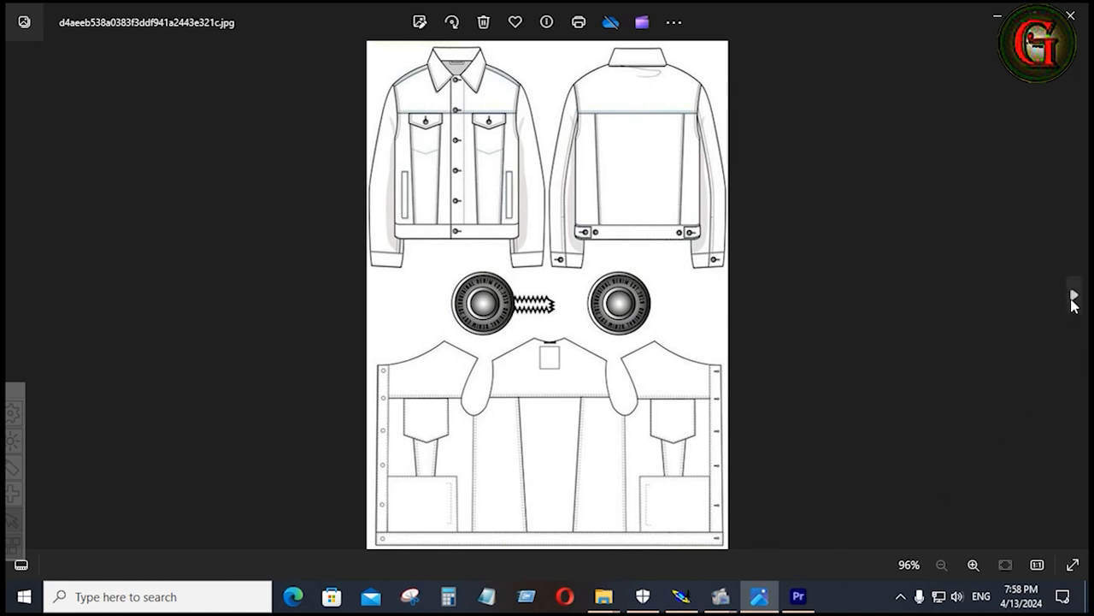
click(1073, 297)
click(1074, 297)
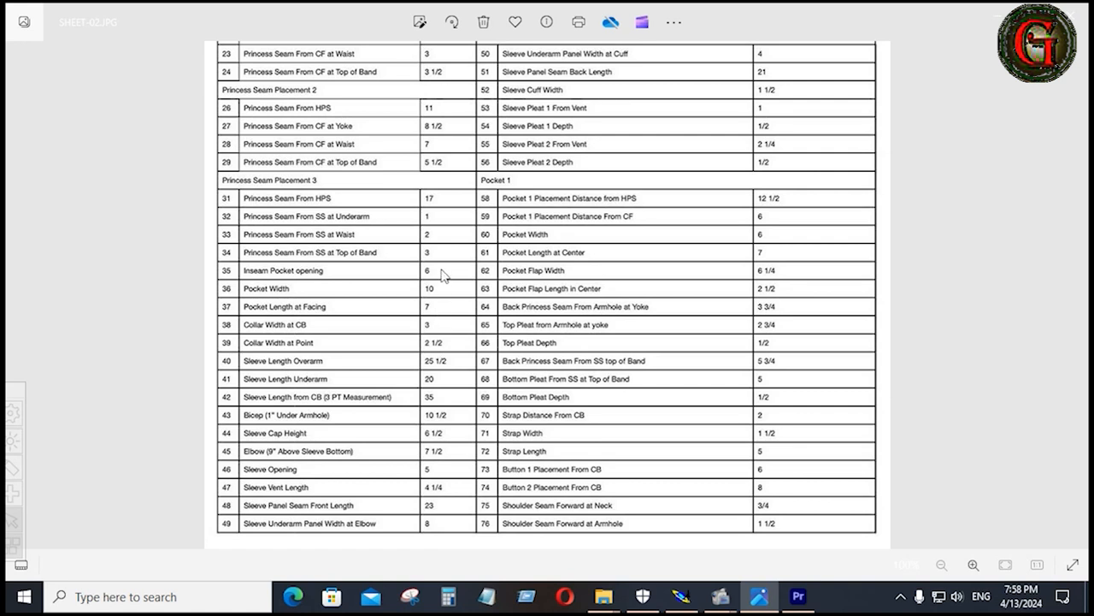
click(18, 296)
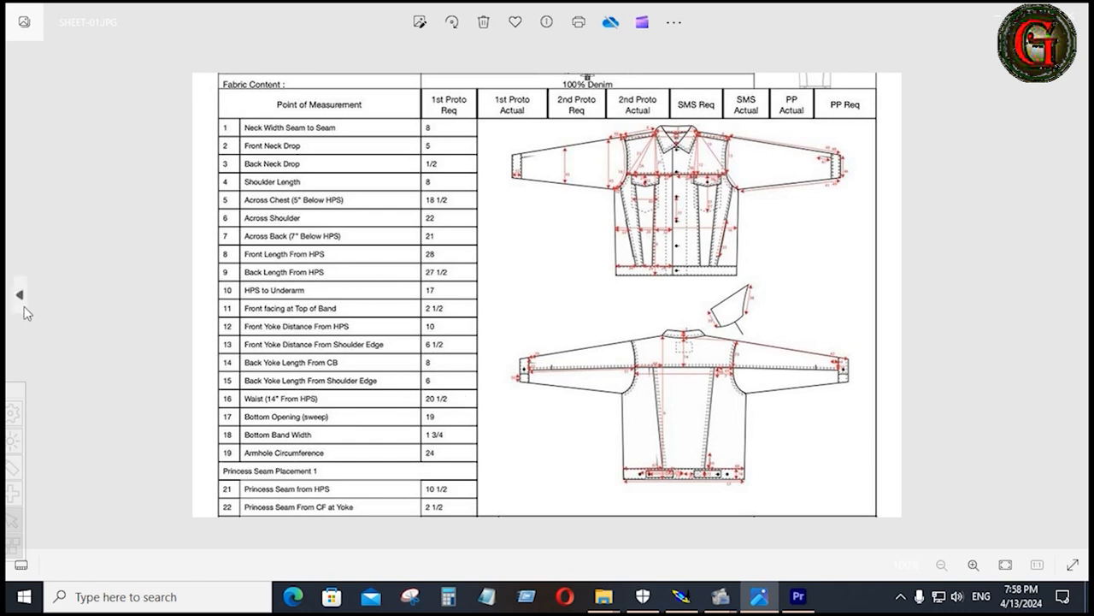
click(24, 306)
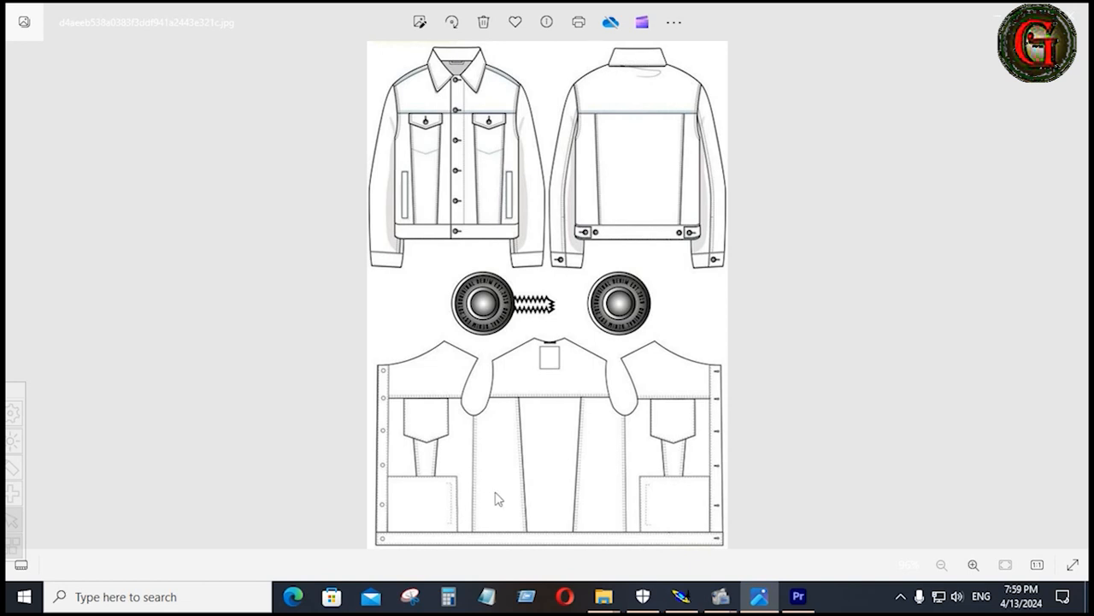
click(681, 596)
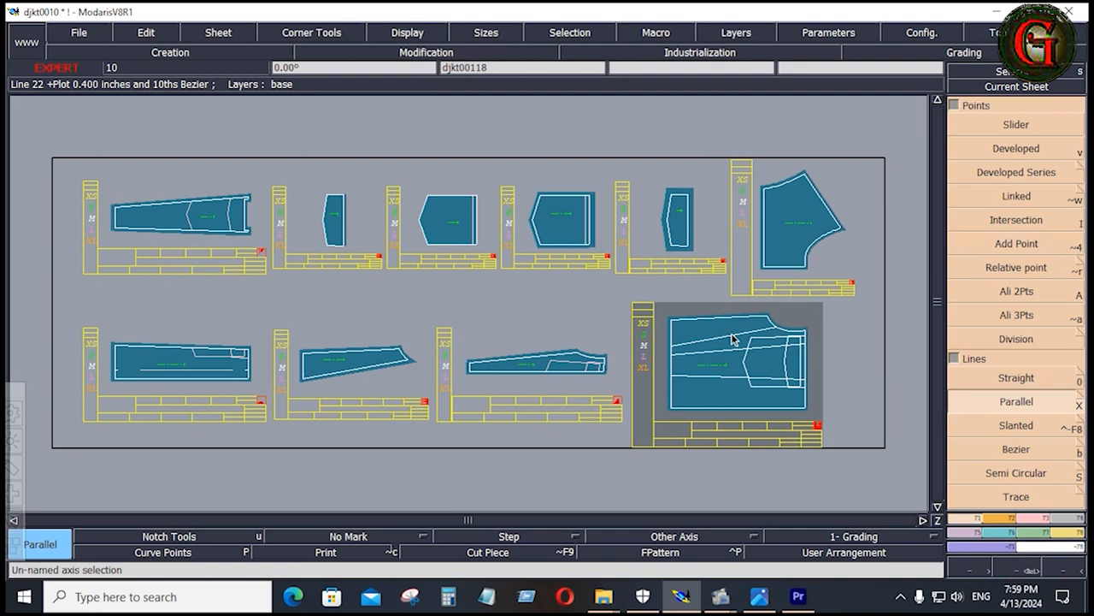
Create a parallel line at -1 inch, just inside the bottom edge of the full front pattern
key(Home)
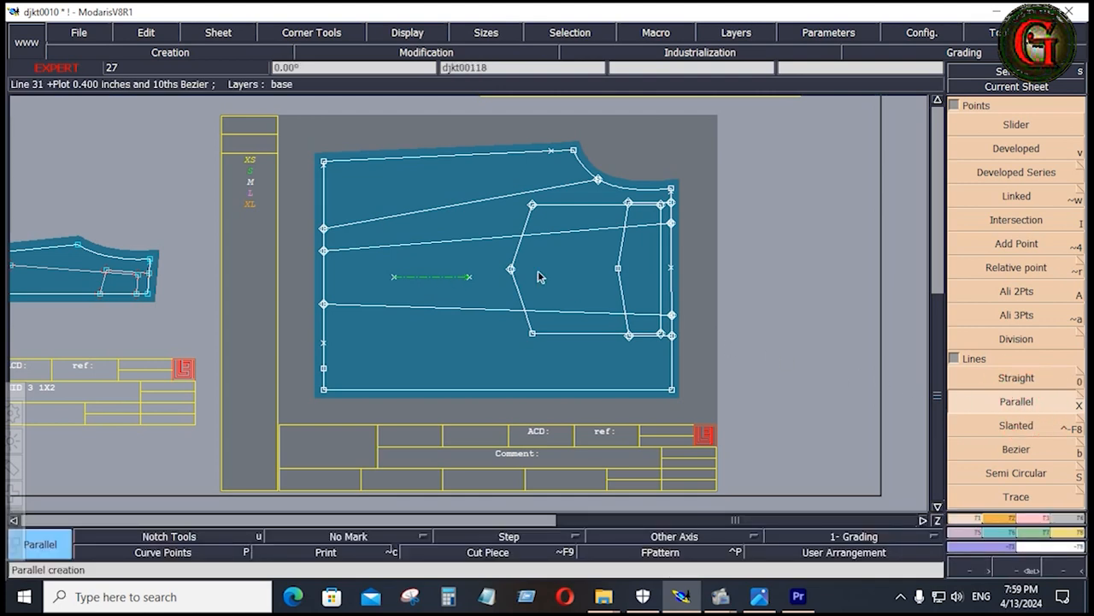
click(324, 195)
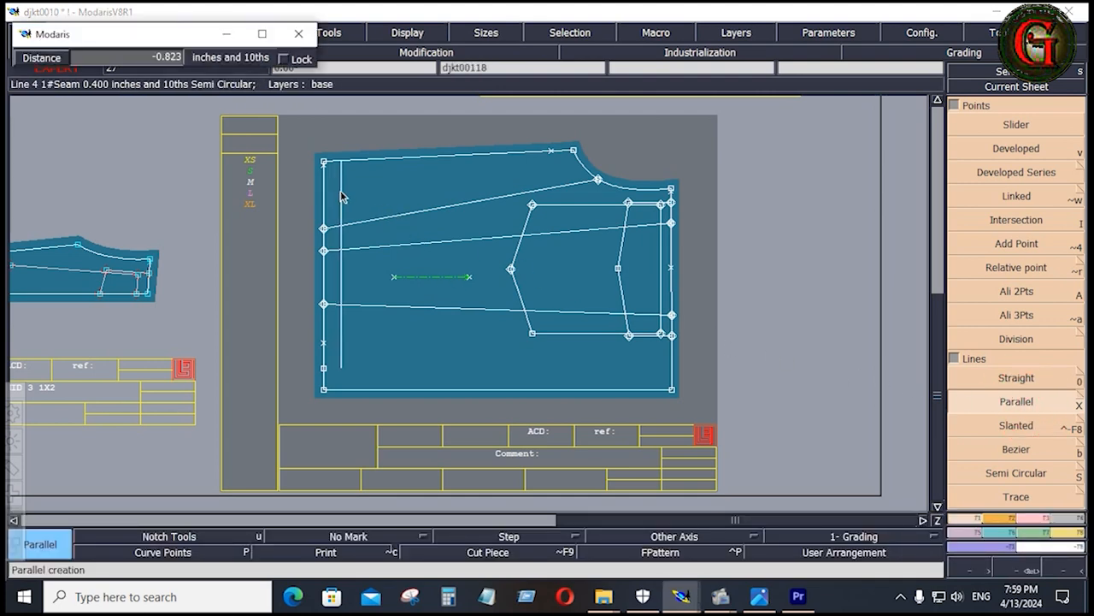
key(Down)
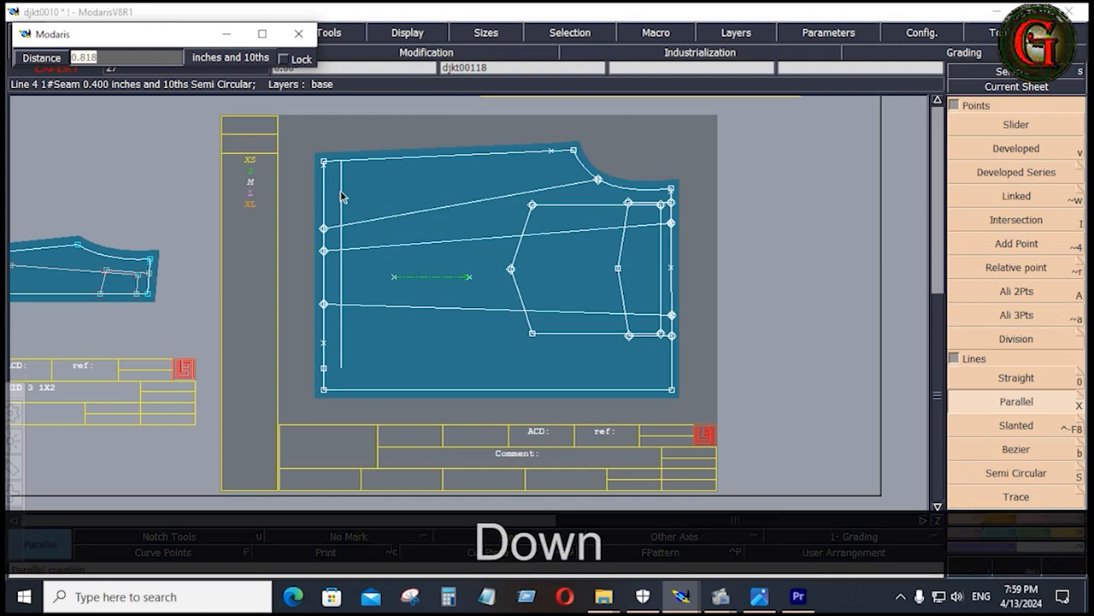
text(-1)
key(Return)
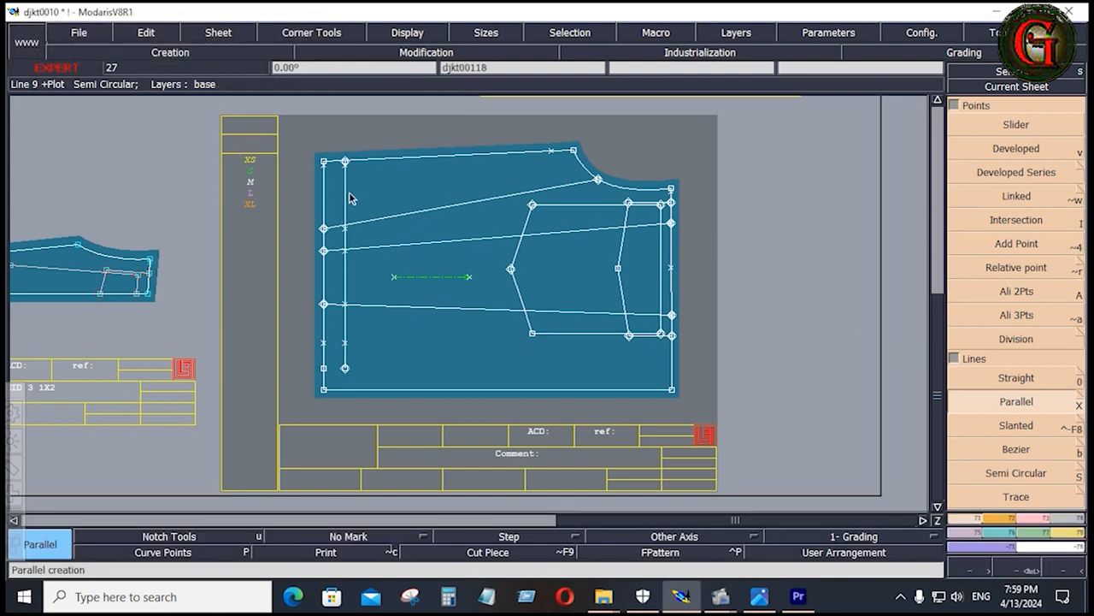
Create a second parallel line at -6 inches from the new inner bottom line, marking the pocket opening length
click(347, 193)
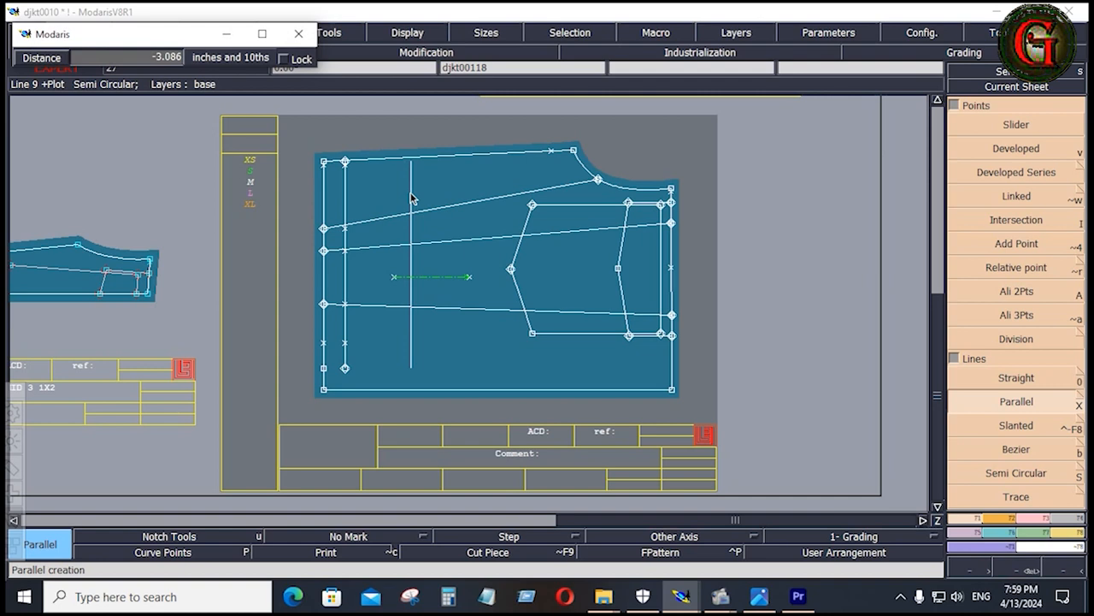
key(Down)
text(-6)
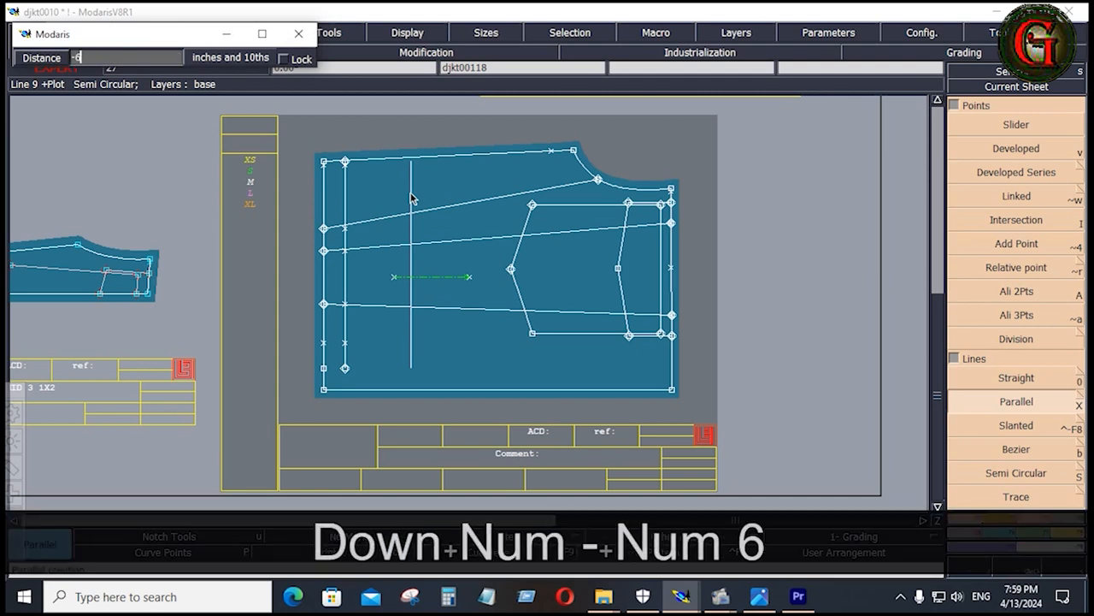
key(Return)
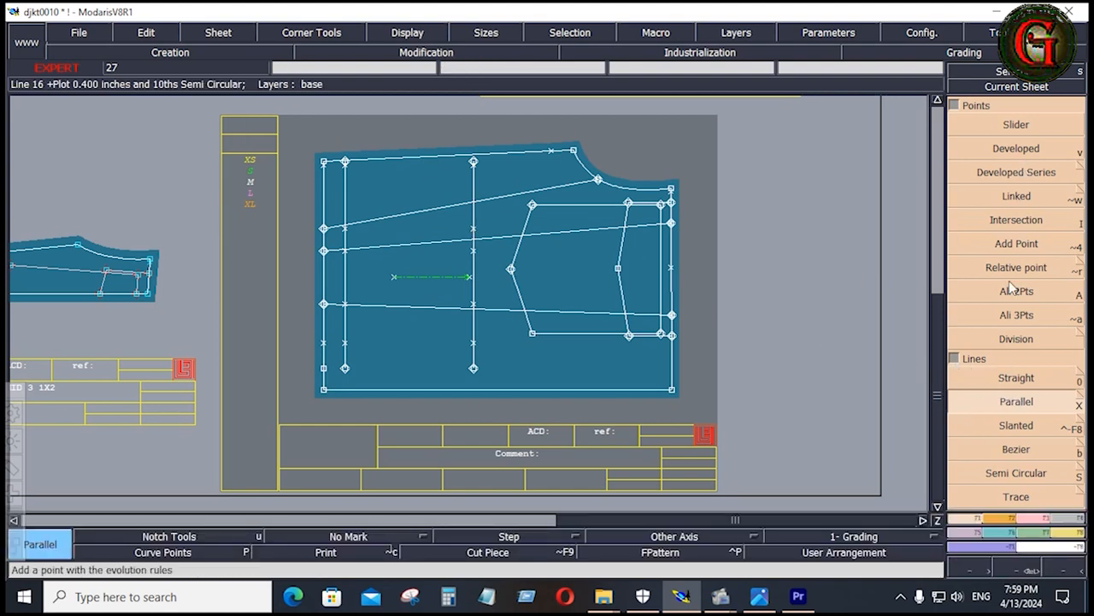
Create a parallel line at -1 inch, just inside the side seam of the front pattern
click(1017, 407)
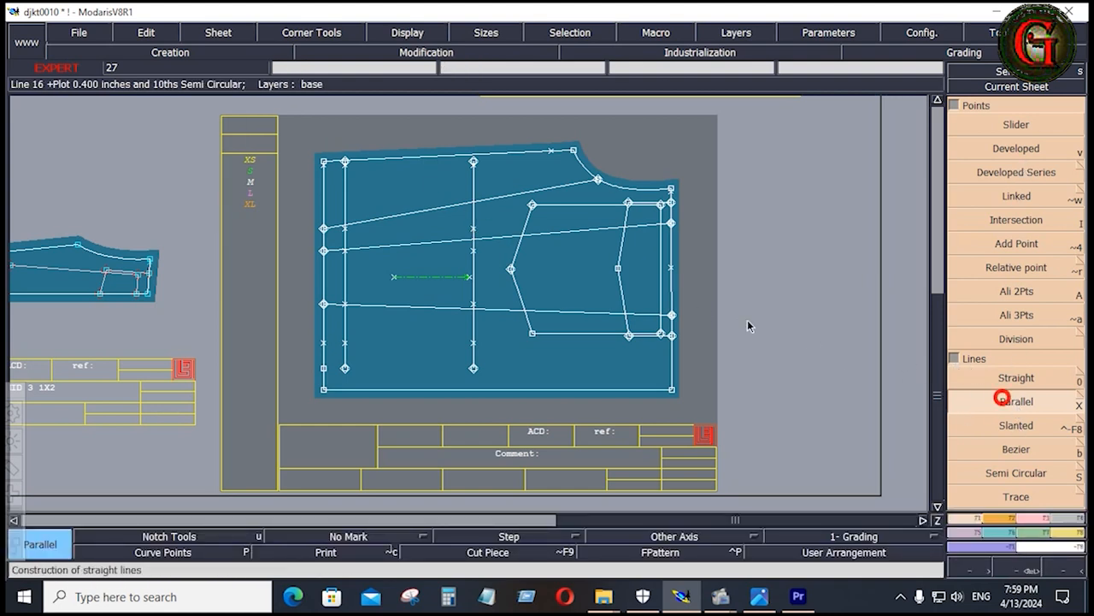
click(411, 161)
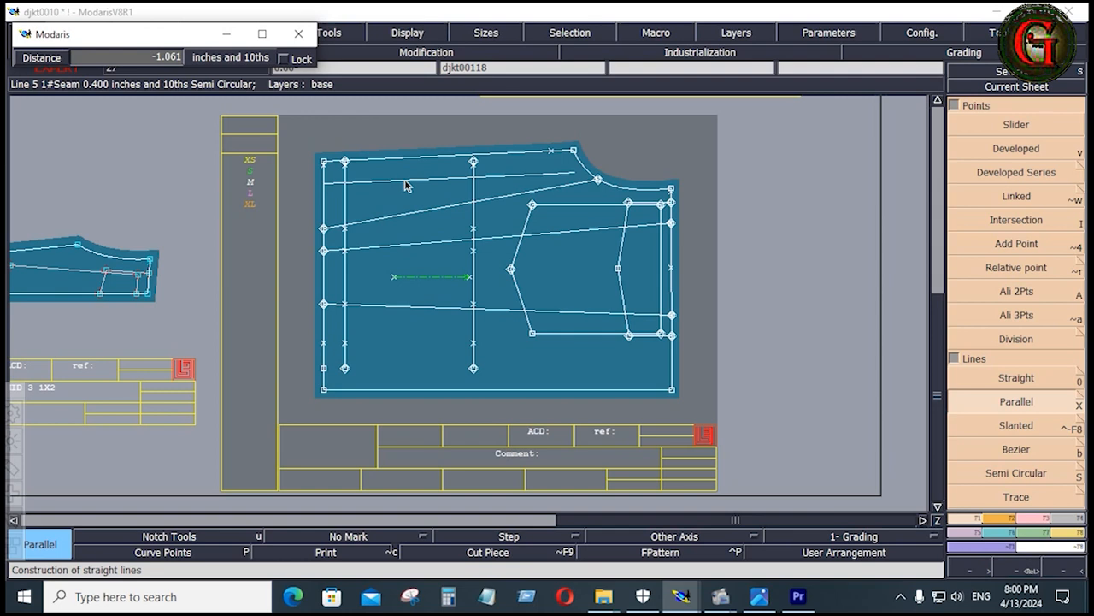
key(Down)
text(-1)
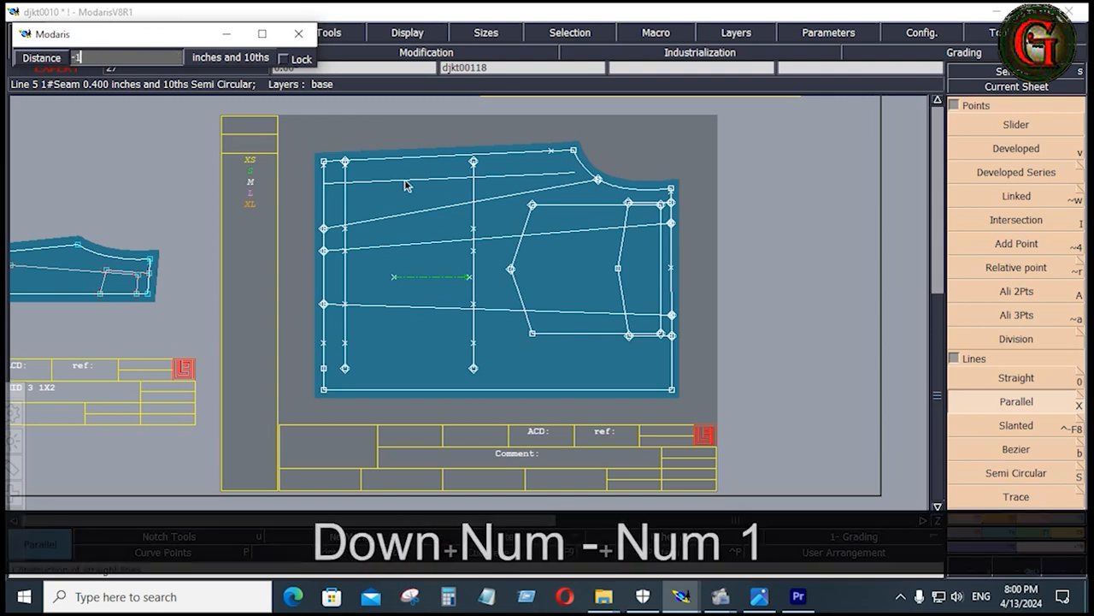
key(Return)
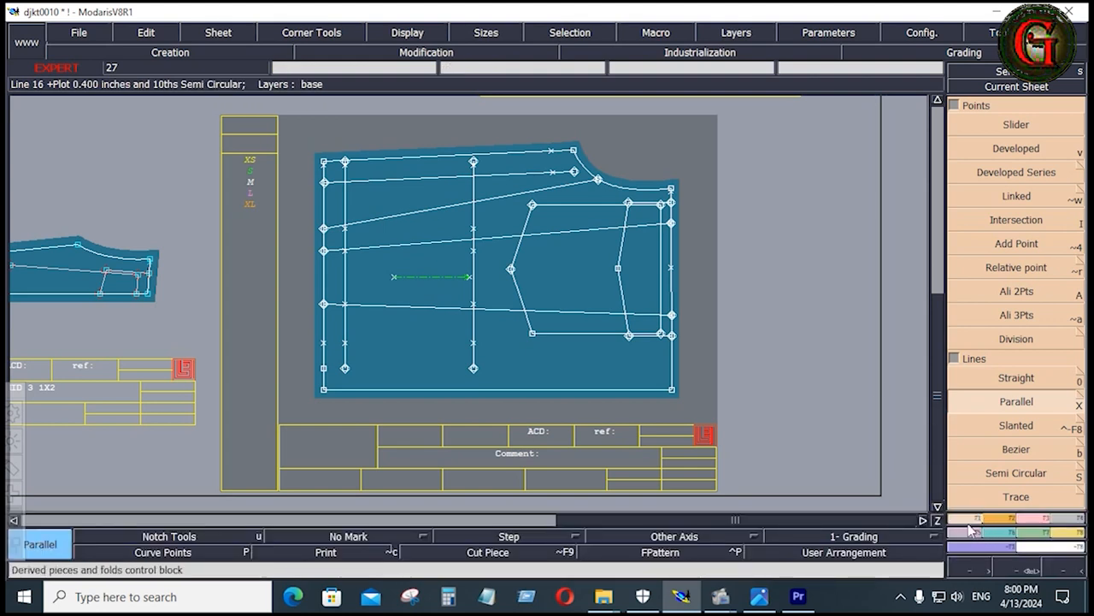
Align the armhole end of the inner side-seam line horizontally with its start point on the bottom edge using Ali 2Pts
click(1006, 294)
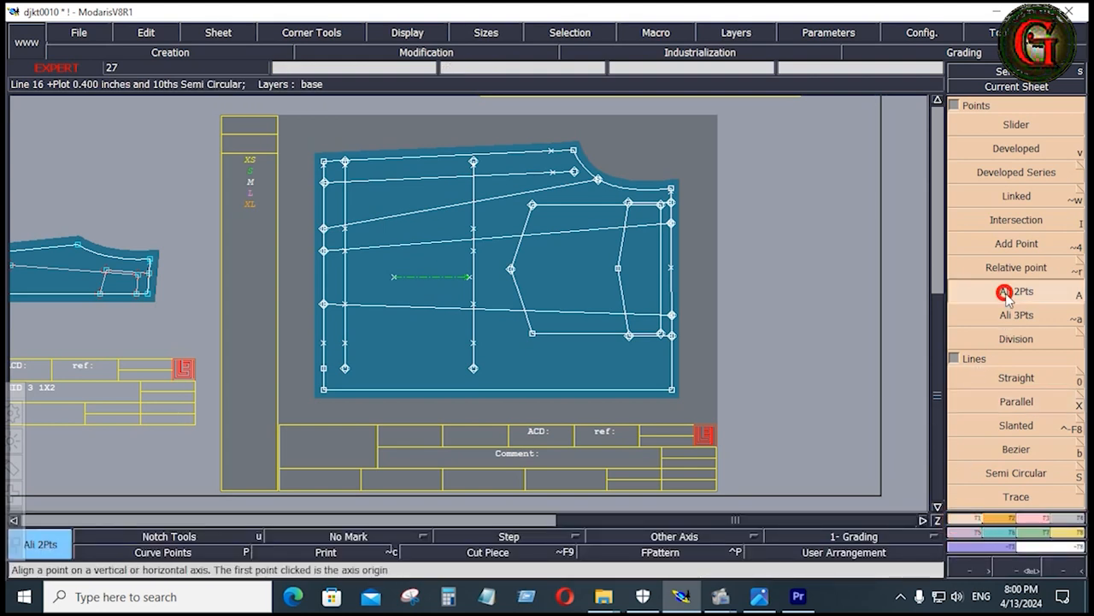
click(324, 184)
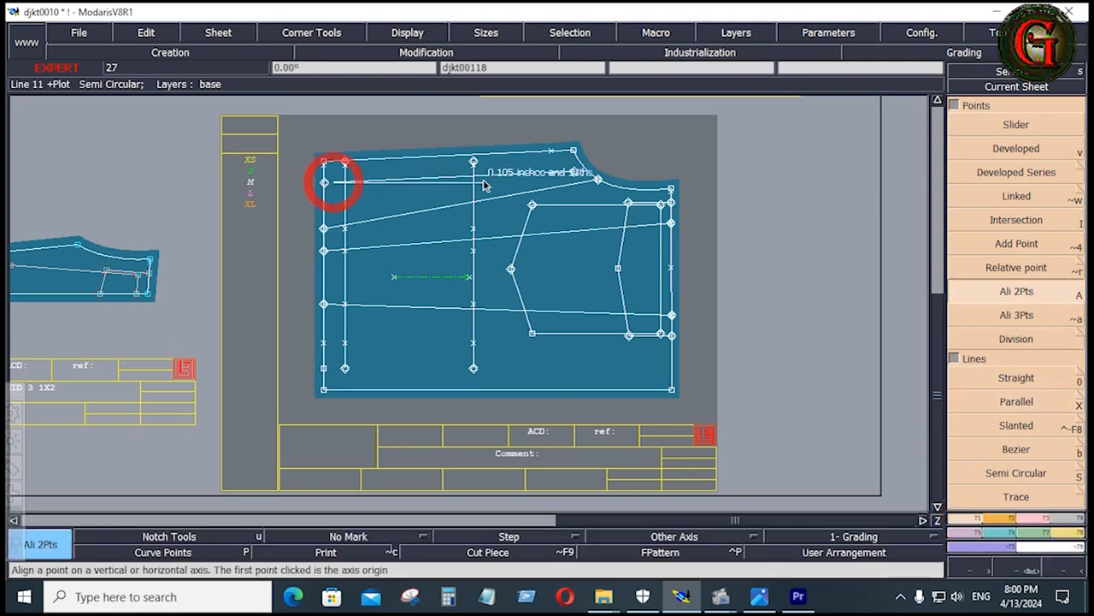
click(572, 175)
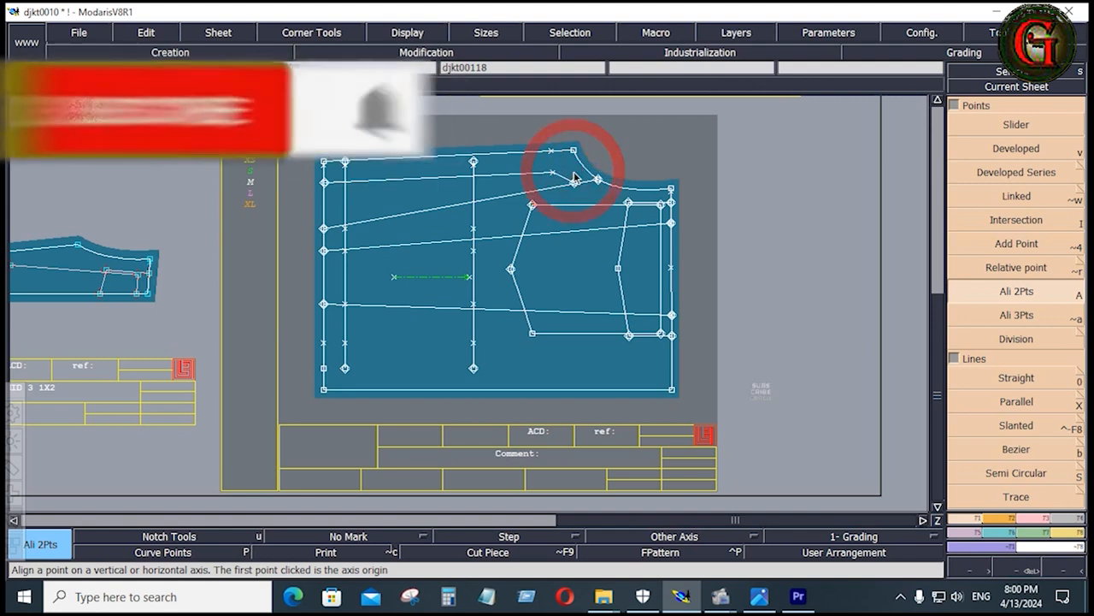
click(1004, 399)
click(390, 177)
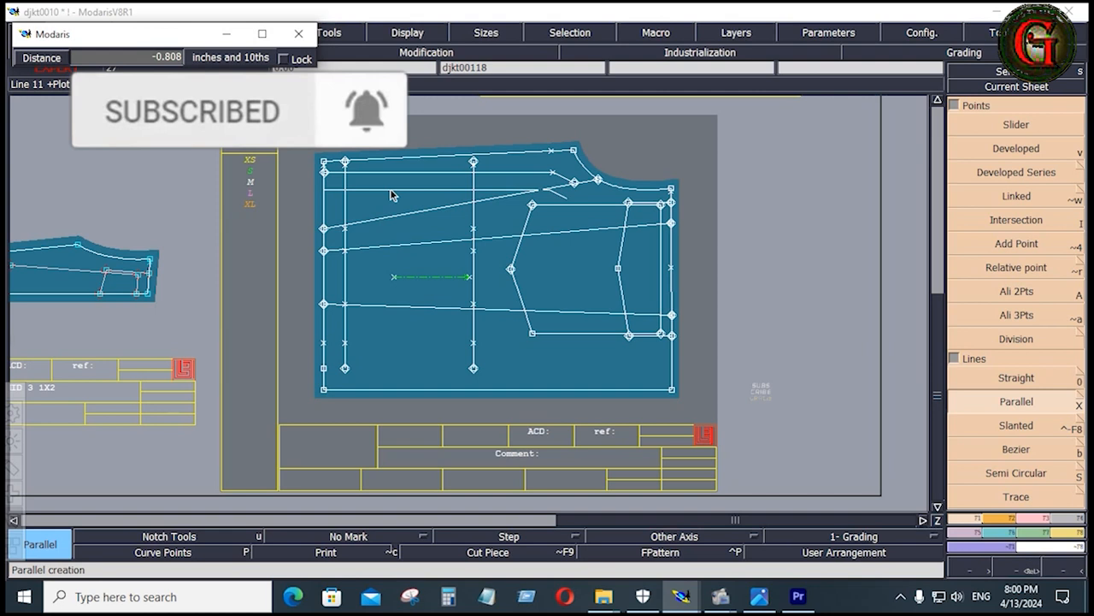
click(390, 188)
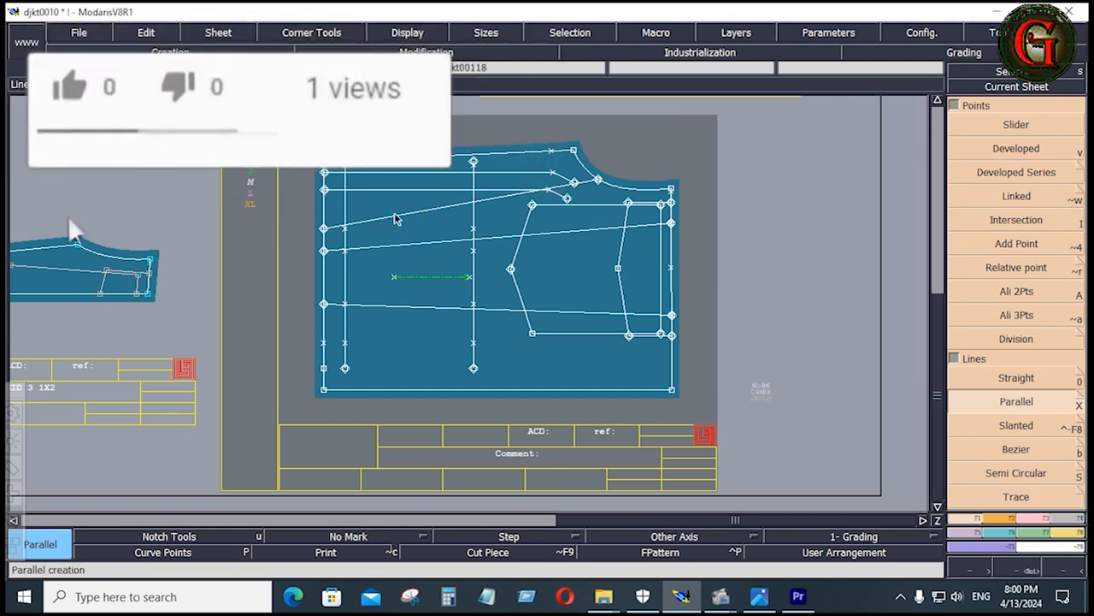
key(ctrl+z)
Create a parallel line at -0.25 inch from the inner side-seam line of the front pattern
click(1017, 402)
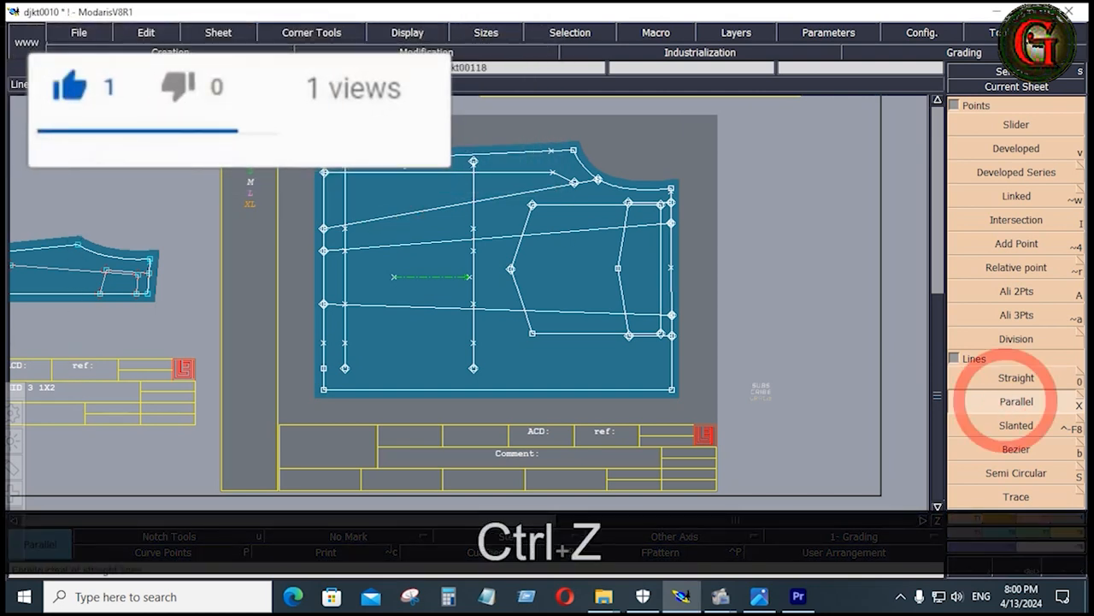
click(398, 175)
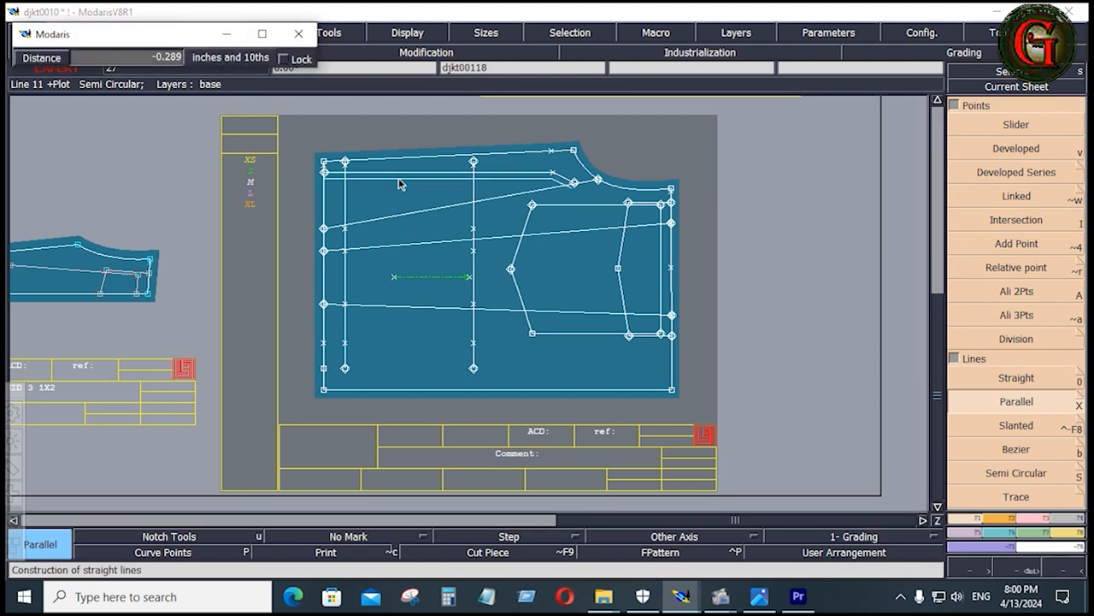
key(Down)
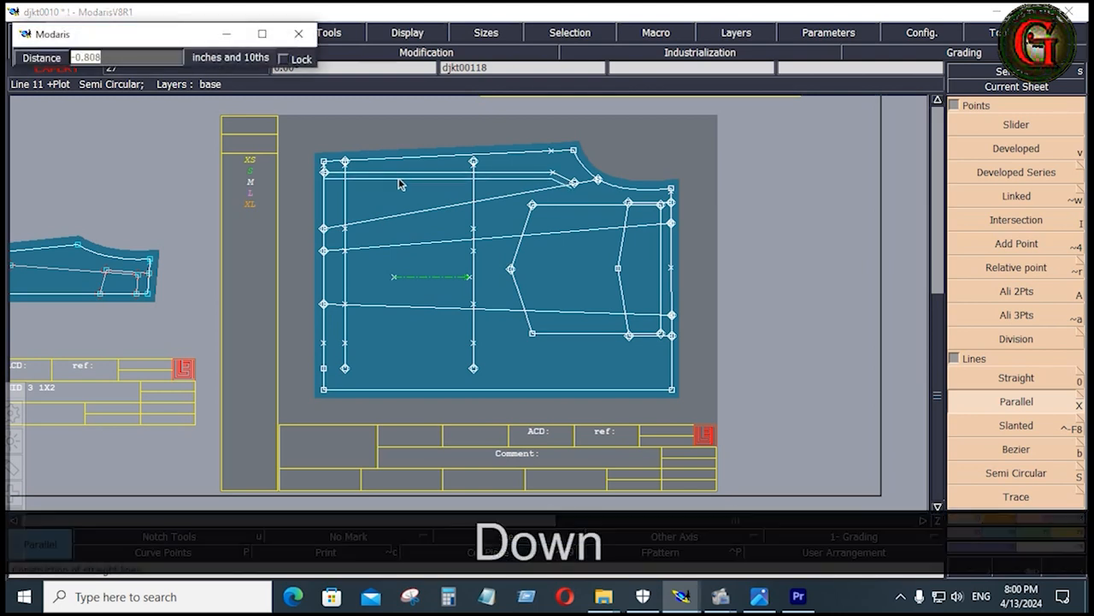
text(-.25)
key(Return)
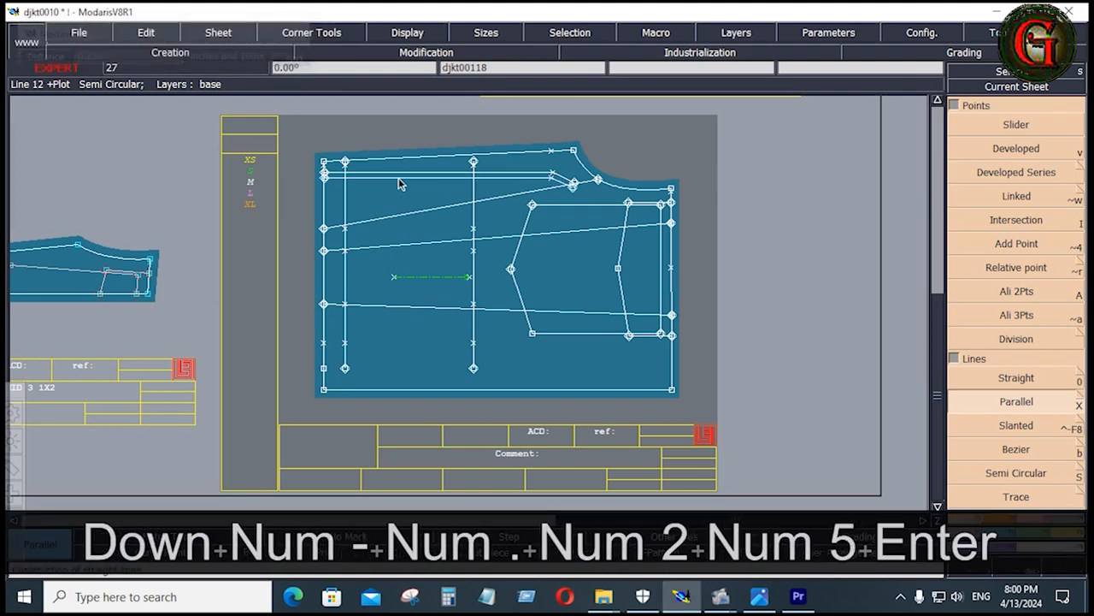
Create another parallel line at -0.75 inch from the new 0.25-inch offset line, towards the center front
click(1003, 413)
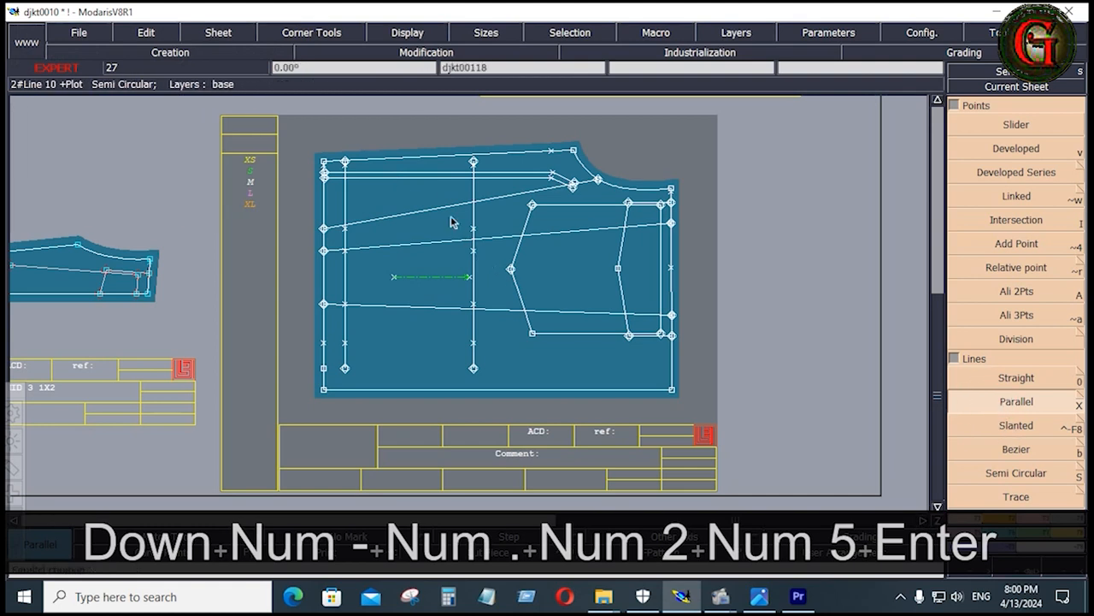
click(429, 179)
key(Down)
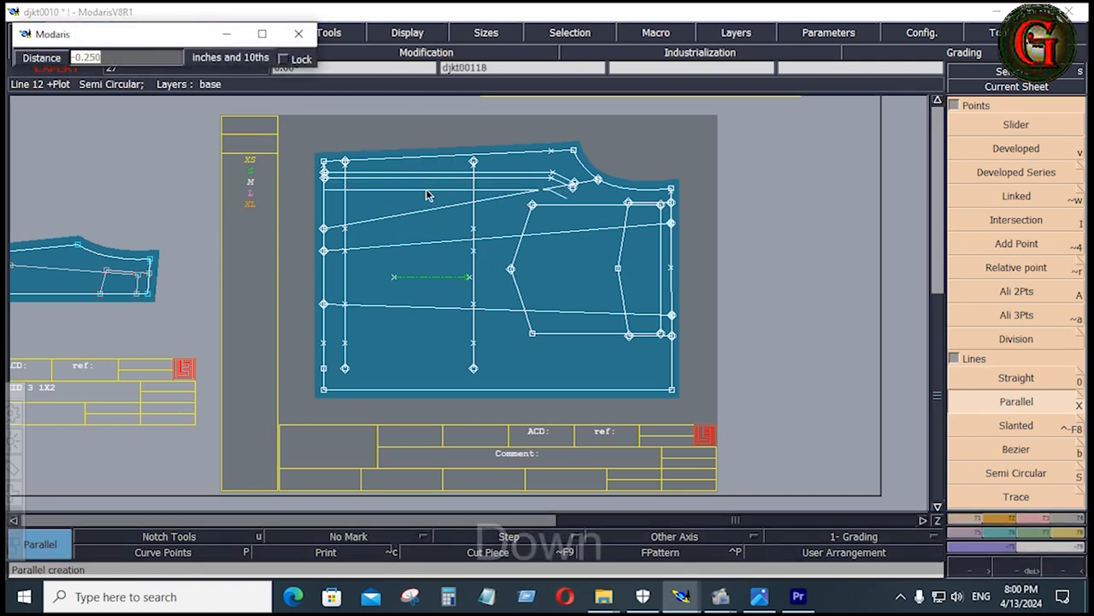
text(-.75)
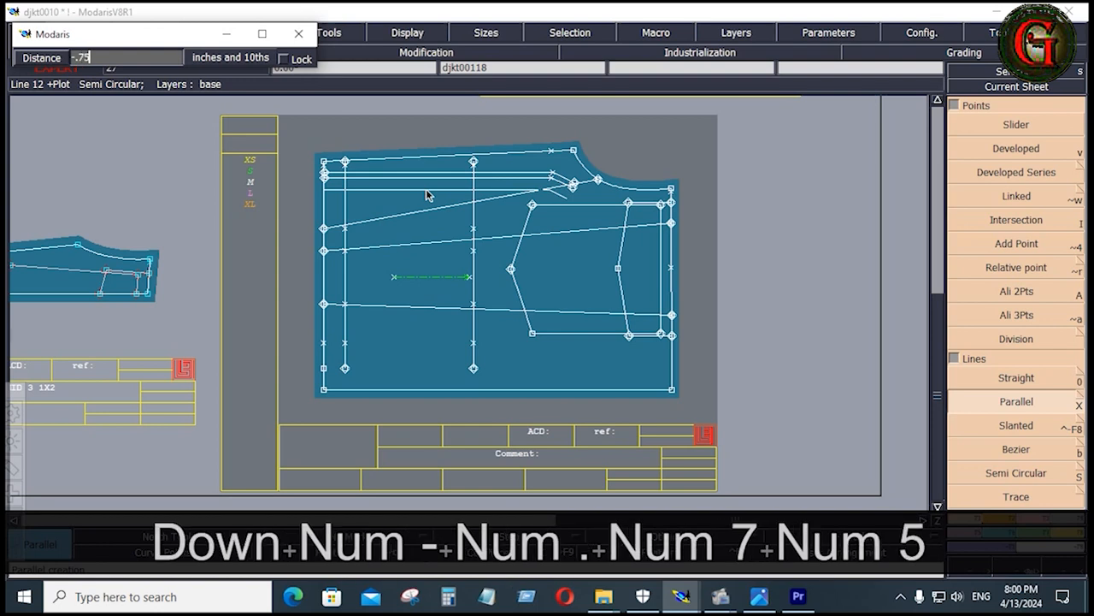
key(Return)
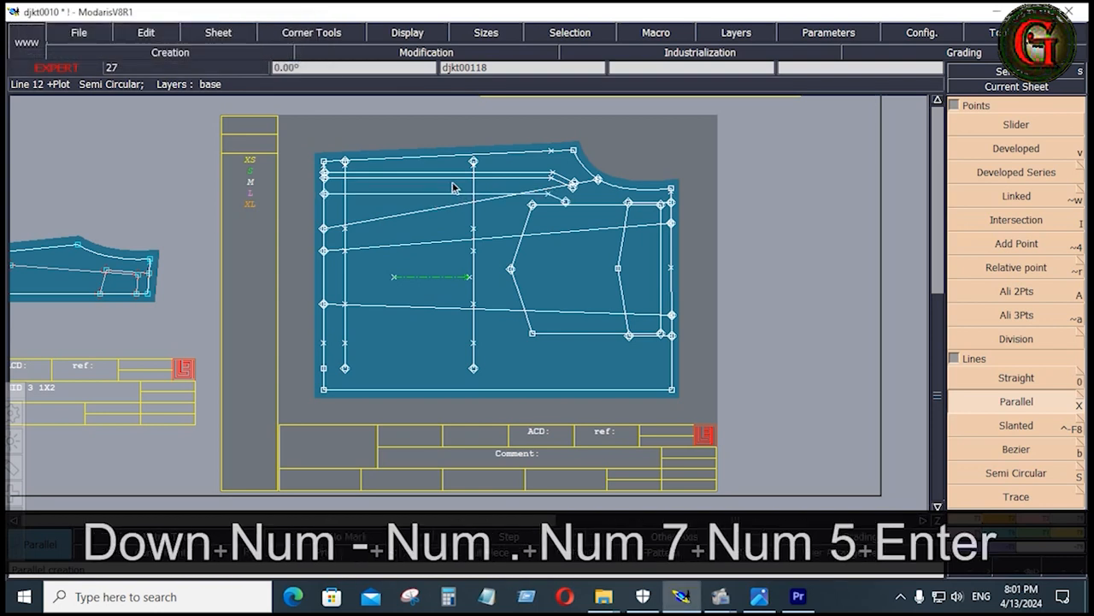
Delete the original inner side-seam line and trim both pocket opening lines to the two pocket length lines using Adjust 2 Lines
key(Delete)
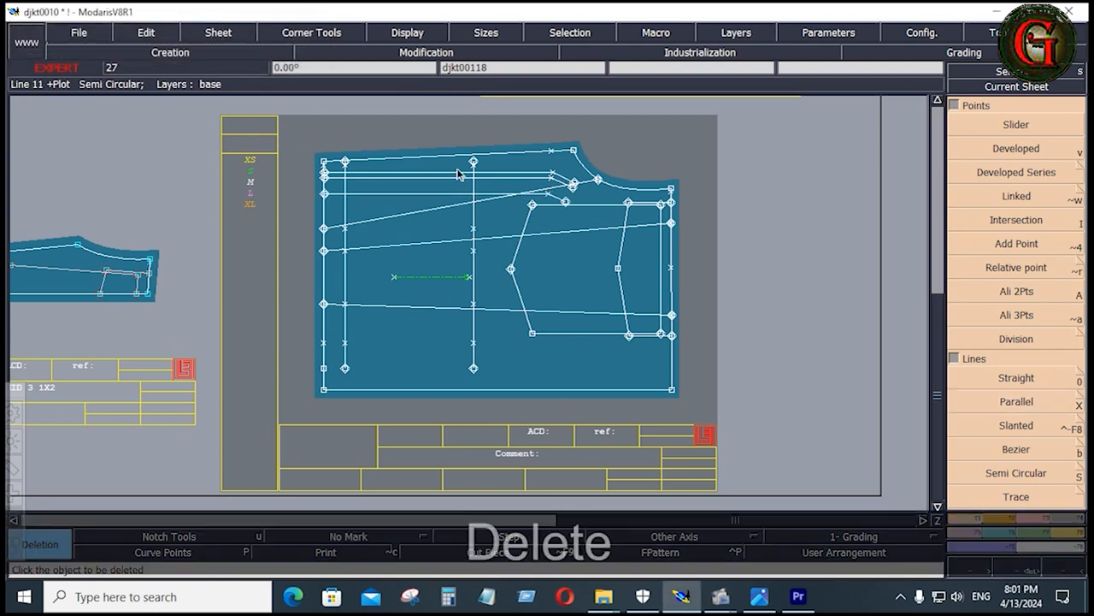
click(457, 174)
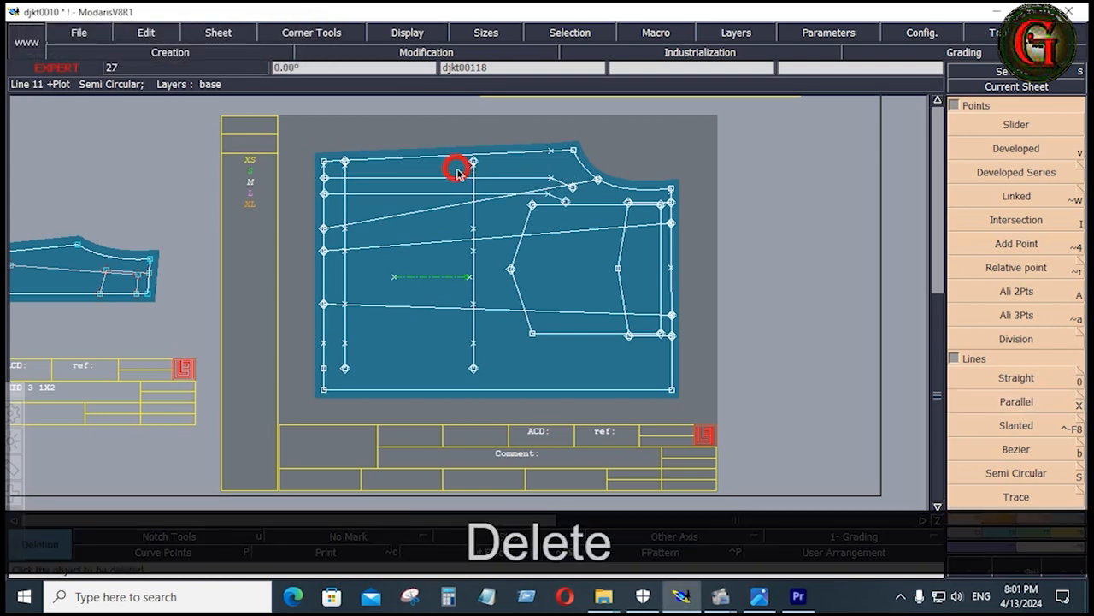
click(1036, 518)
click(1017, 220)
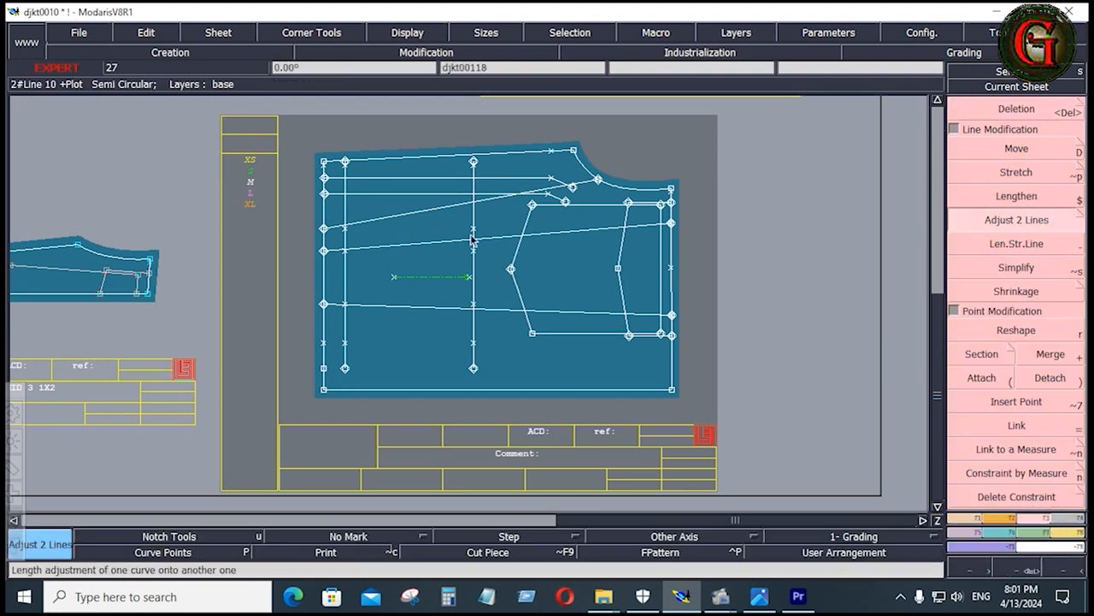
click(459, 177)
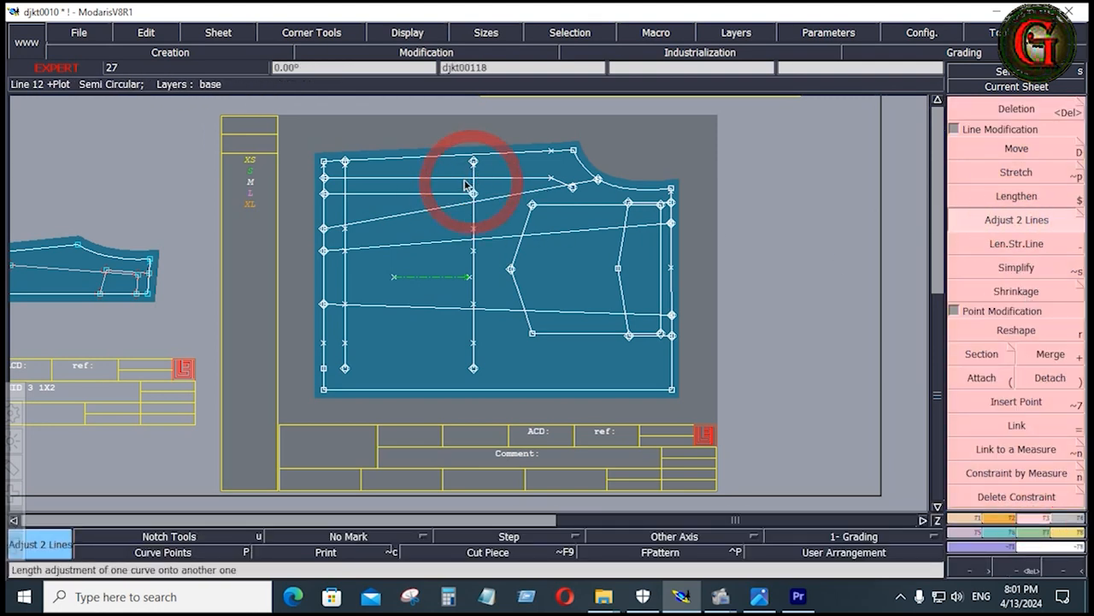
click(349, 180)
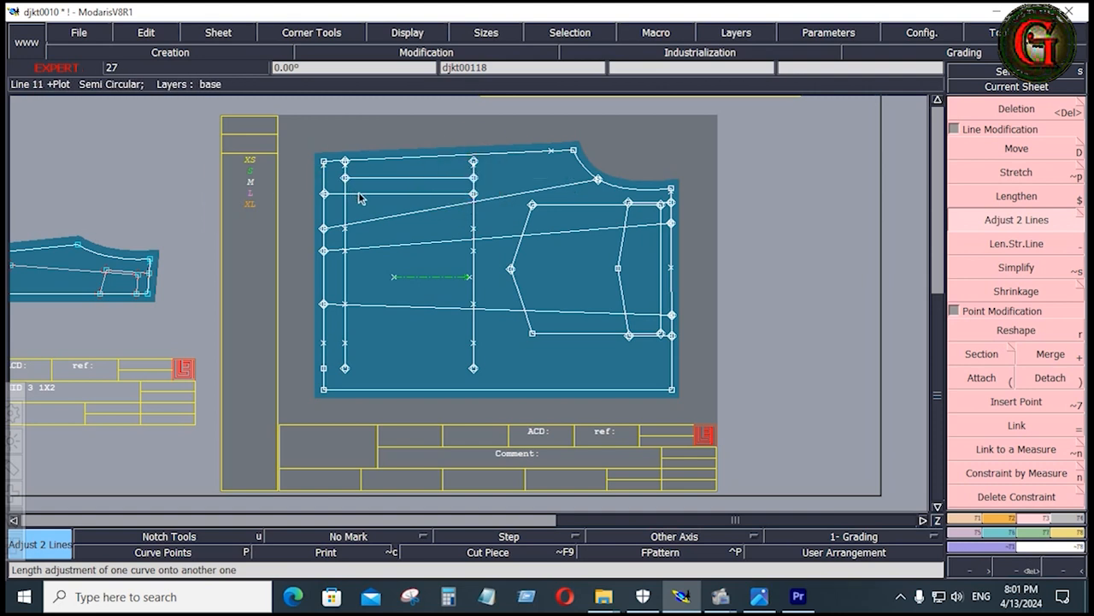
click(353, 190)
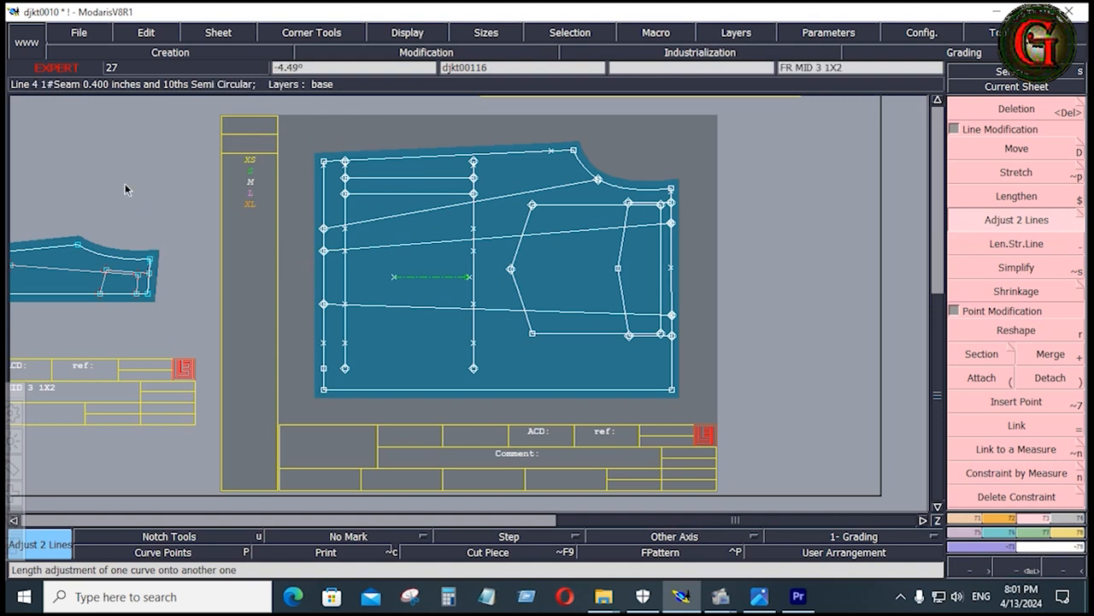
Save the model, continuing past the anomaly warnings
click(77, 34)
click(84, 107)
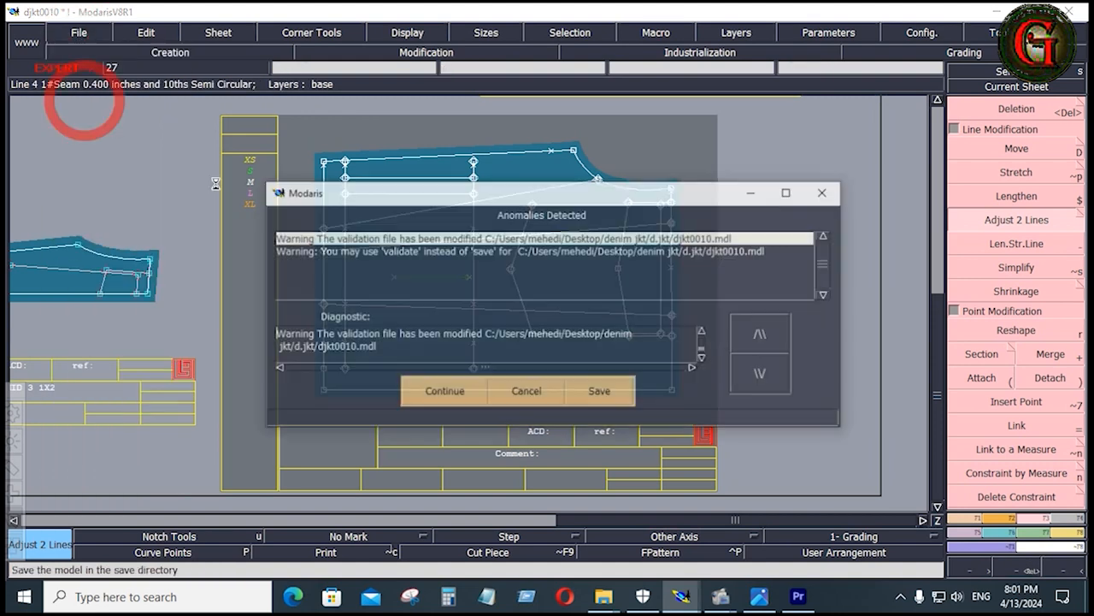
click(453, 392)
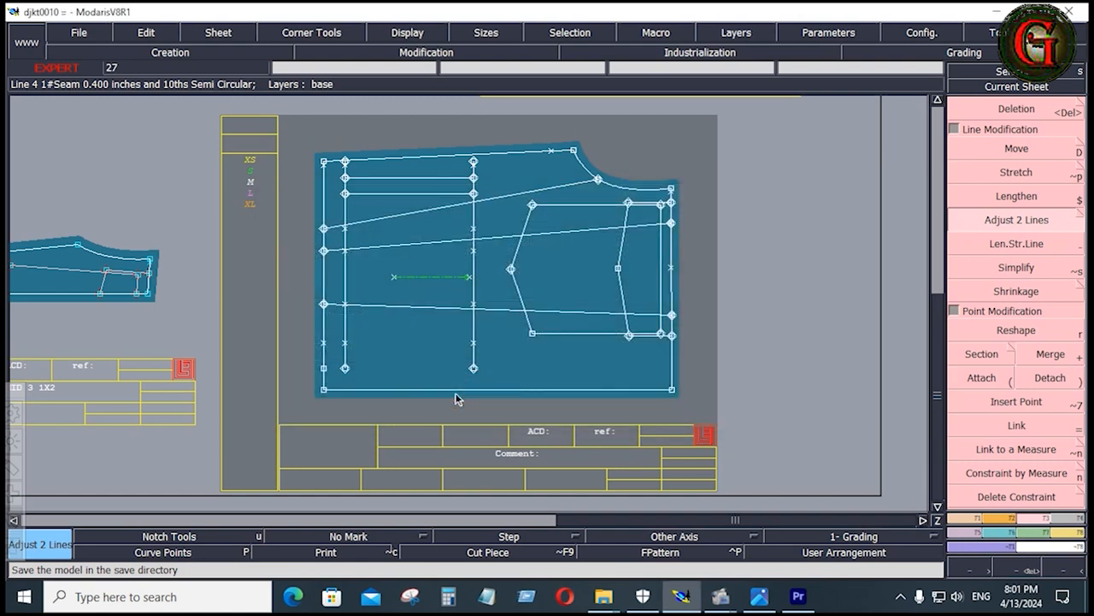
Place a straight Length Measure of about 7.08 inches from the innermost pocket opening line towards the center front to gauge the pocket depth
key(F6)
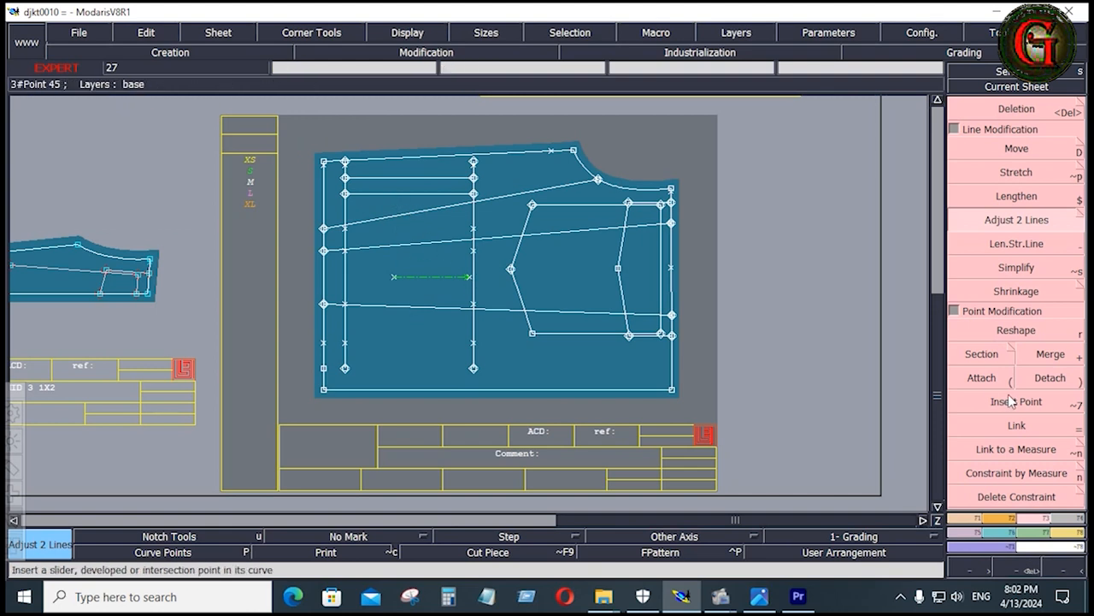
click(967, 520)
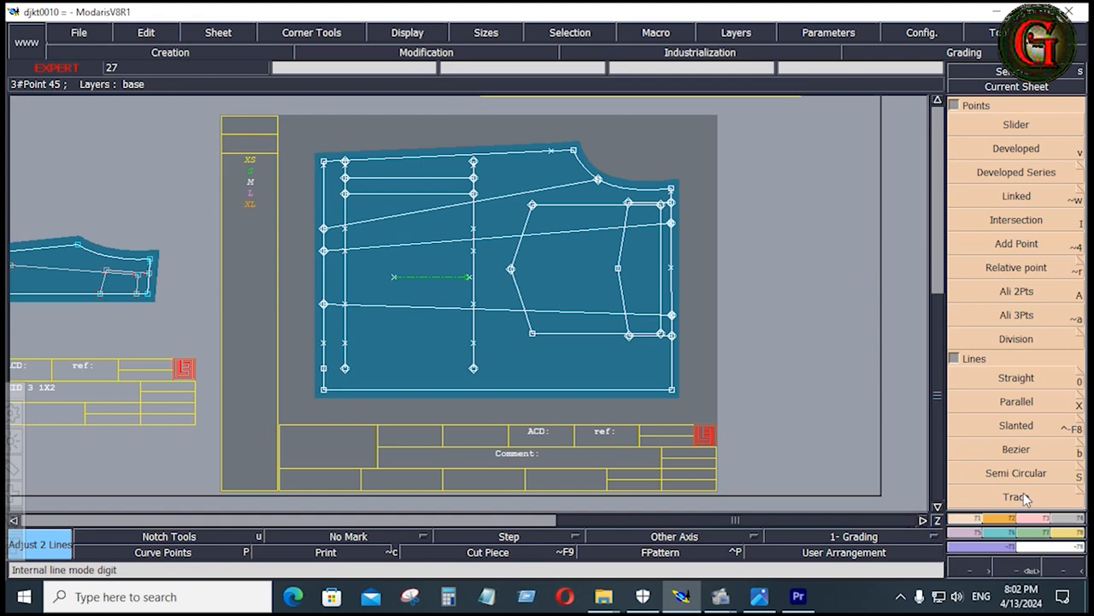
click(1069, 532)
click(1063, 241)
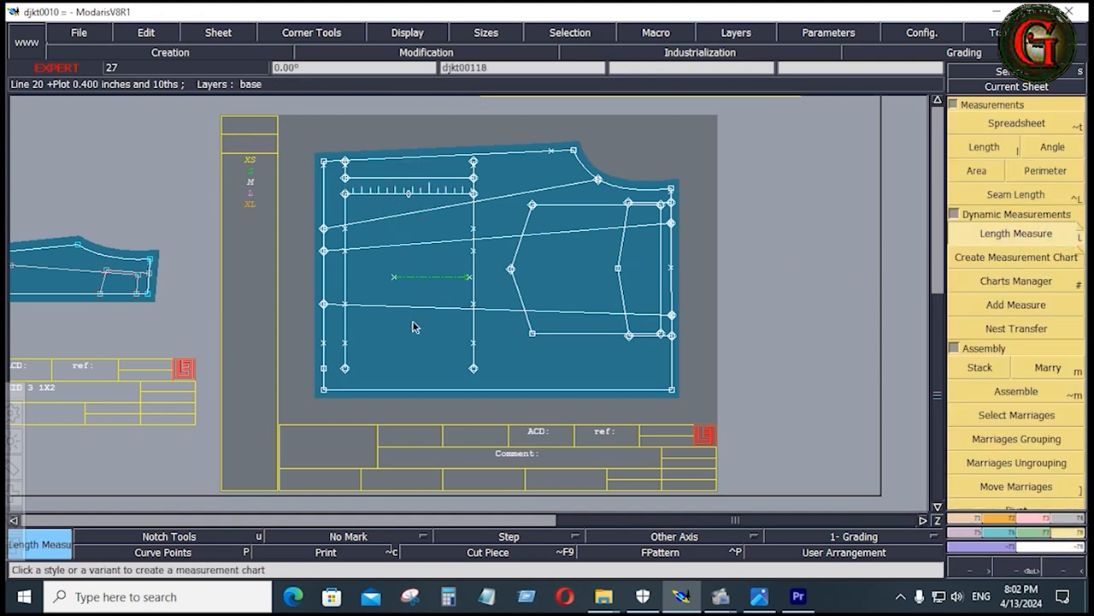
key(space)
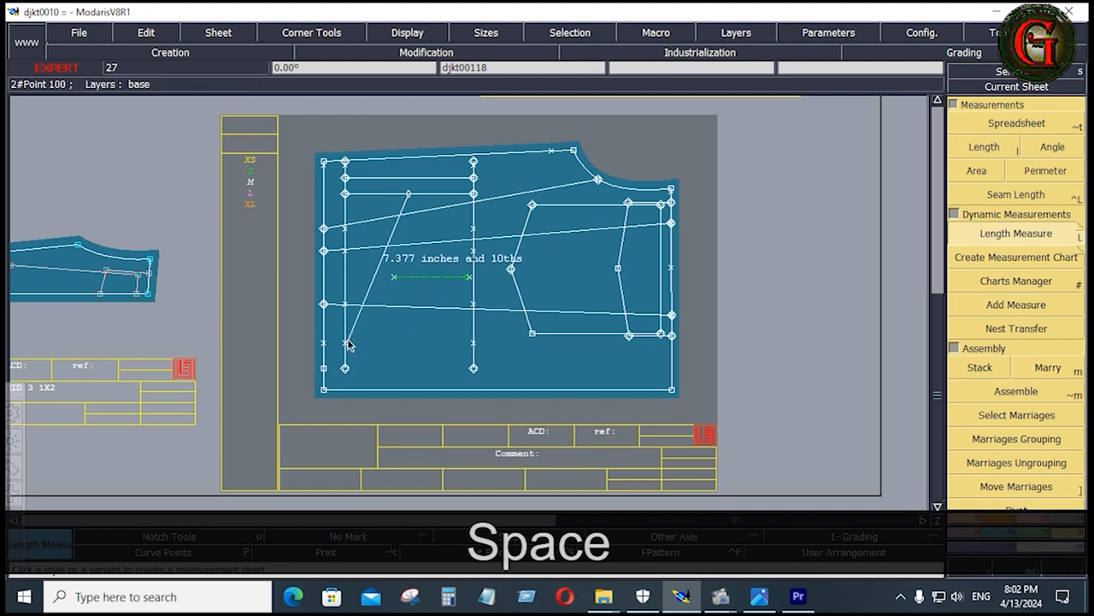
key(ctrl)
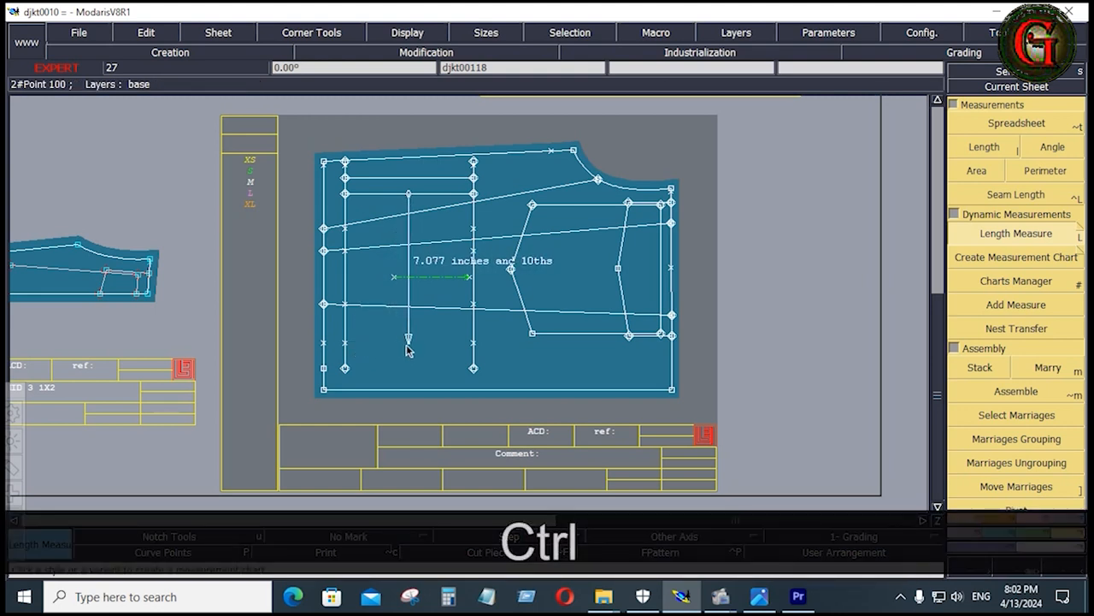
click(408, 349)
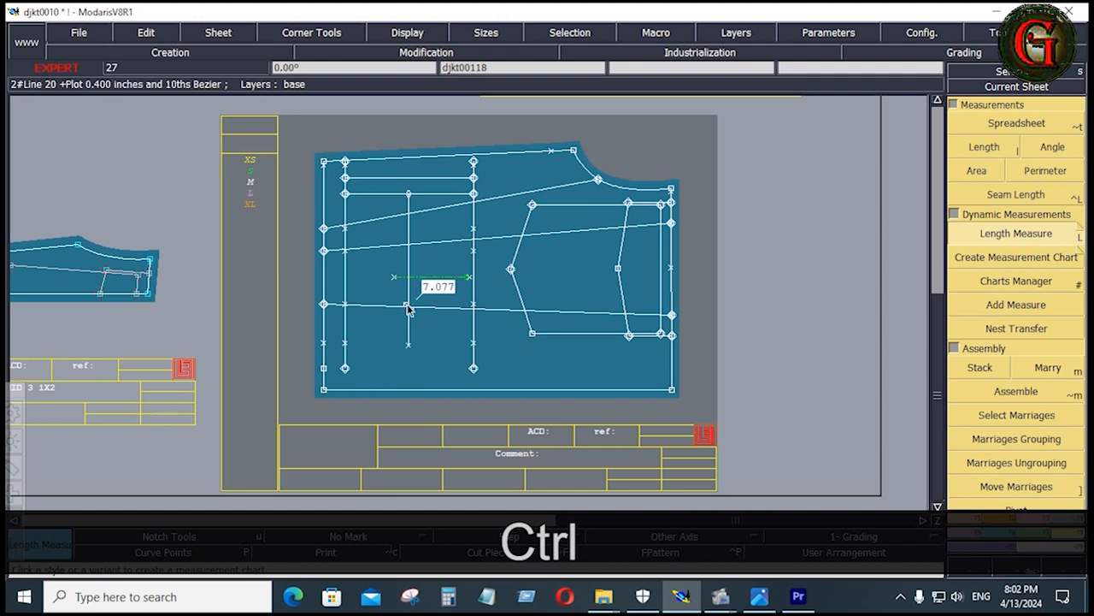
Draw a straight horizontal Bezier line at the end of the length measure, from the bottom edge across to the opposite edge of the front
click(966, 503)
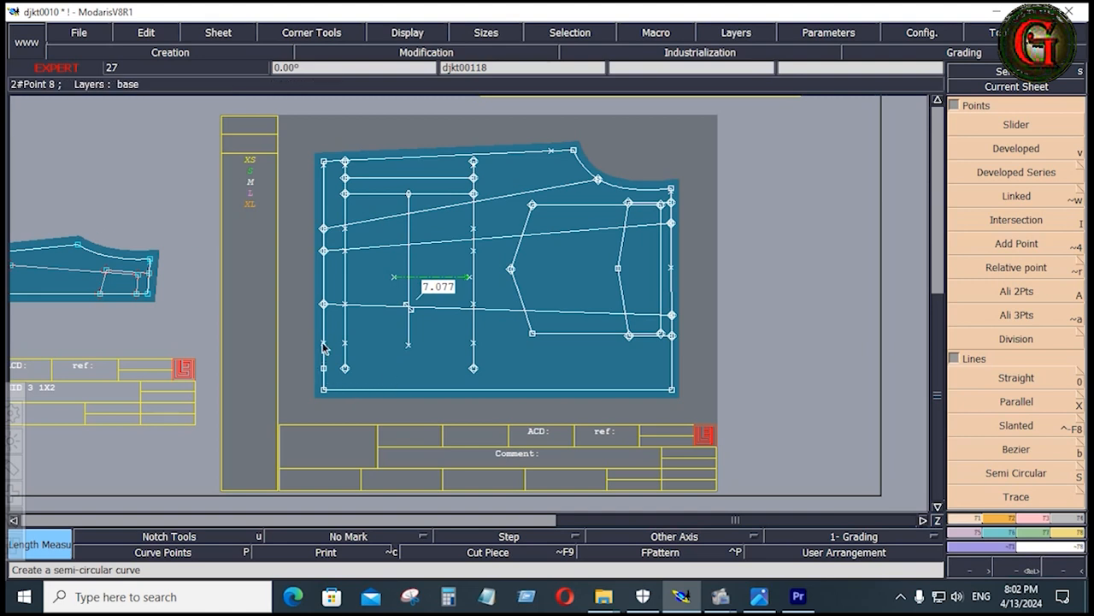
click(1019, 426)
click(1023, 400)
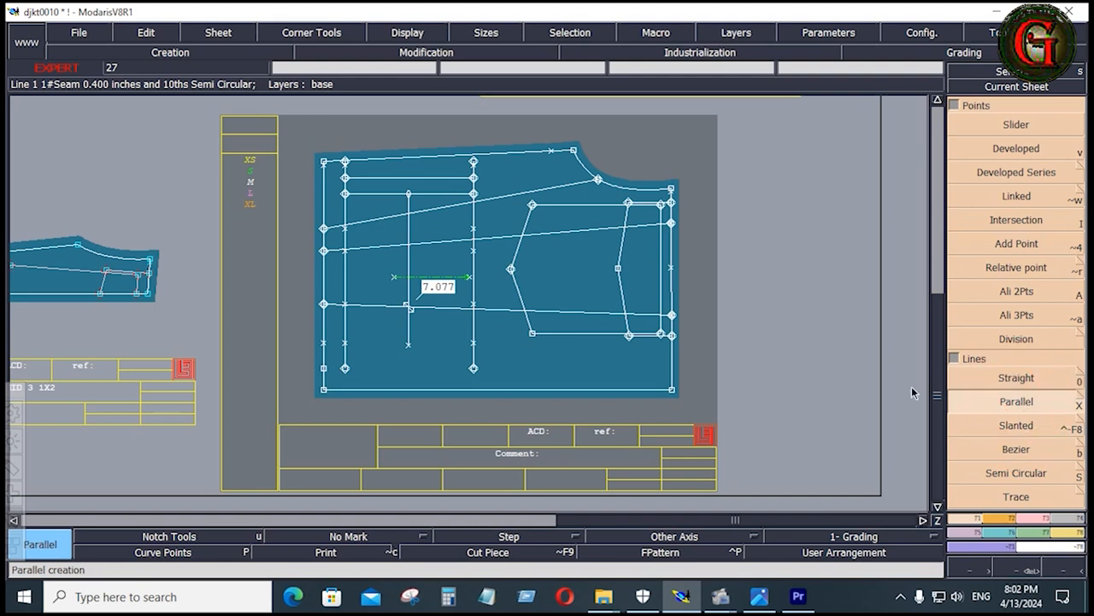
click(1019, 448)
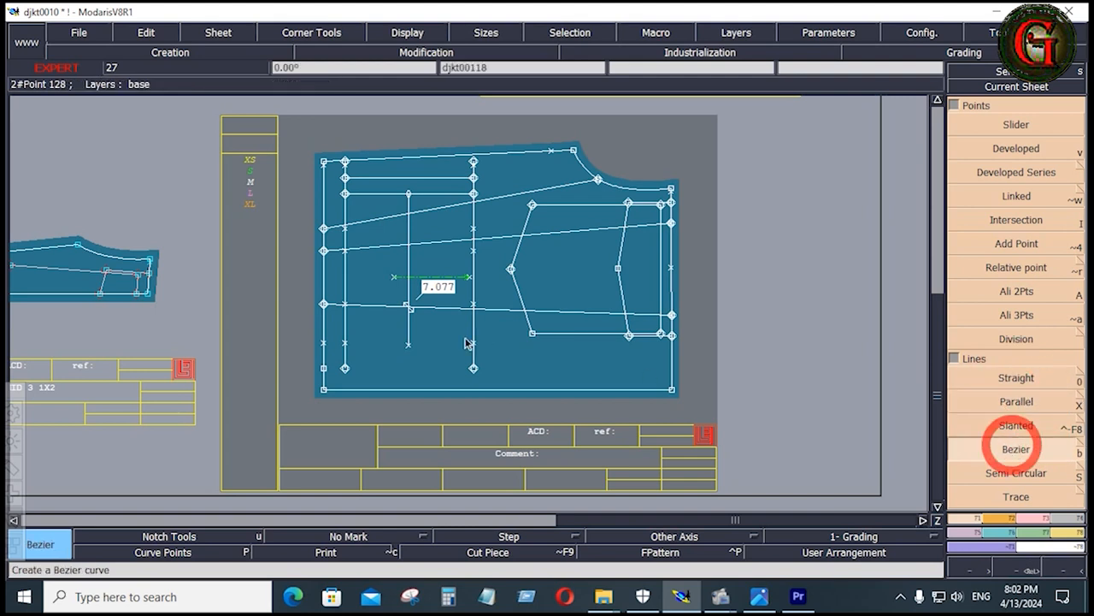
click(324, 344)
key(ctrl)
ctrl+click(673, 346)
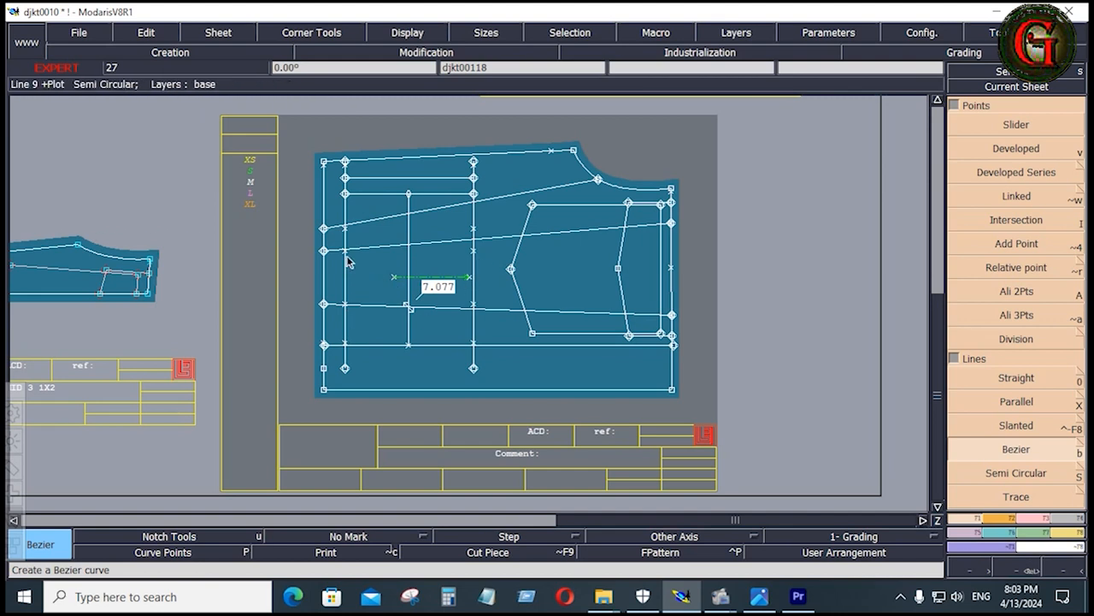
Delete the leftover points on the two pocket length lines and the length measure
key(Delete)
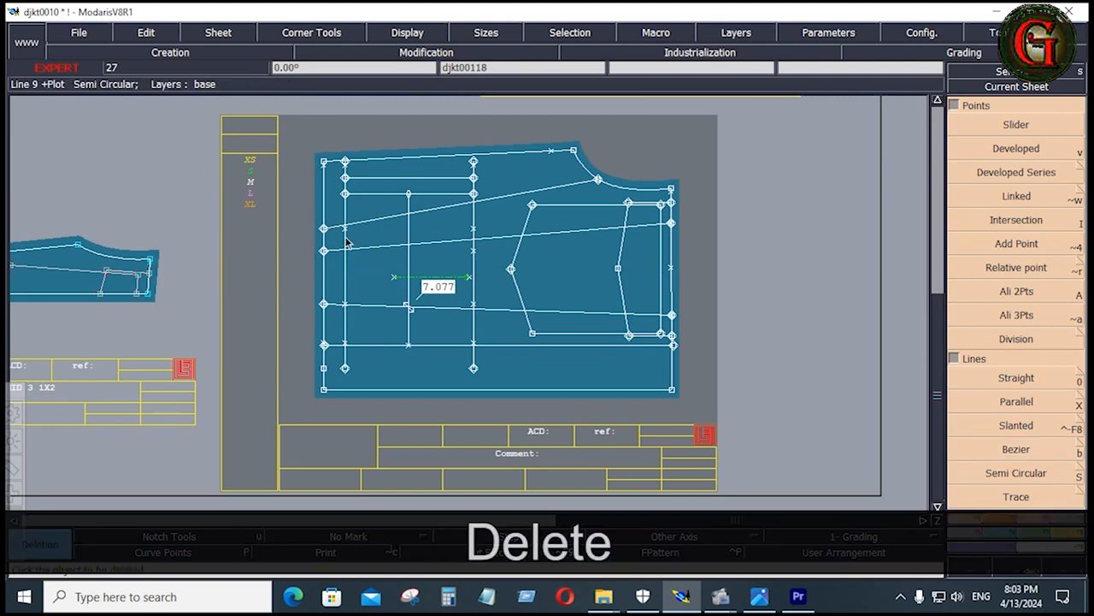
click(474, 228)
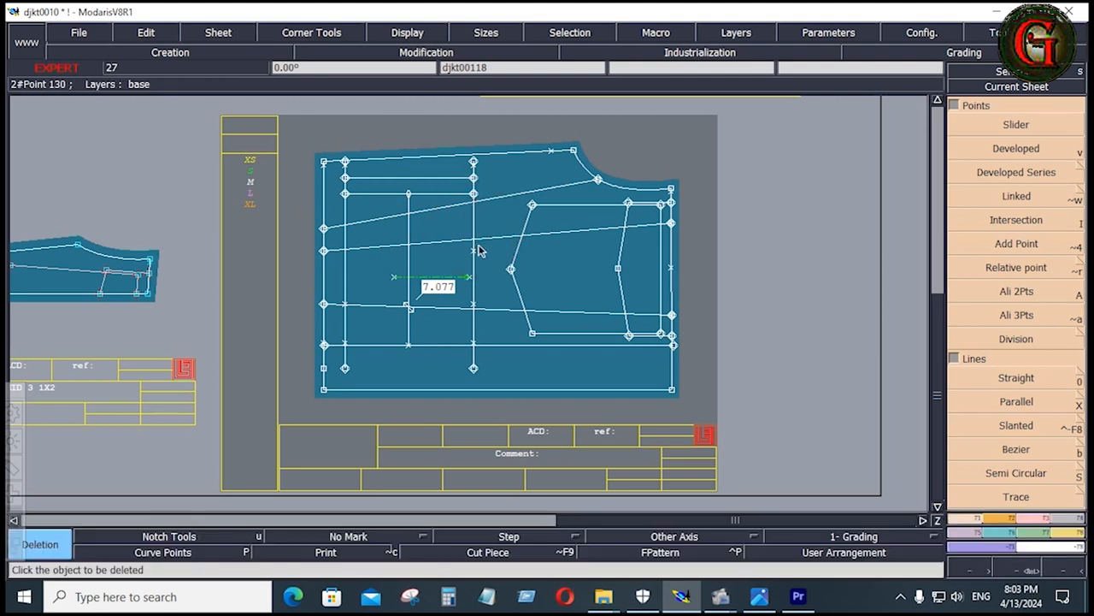
click(475, 250)
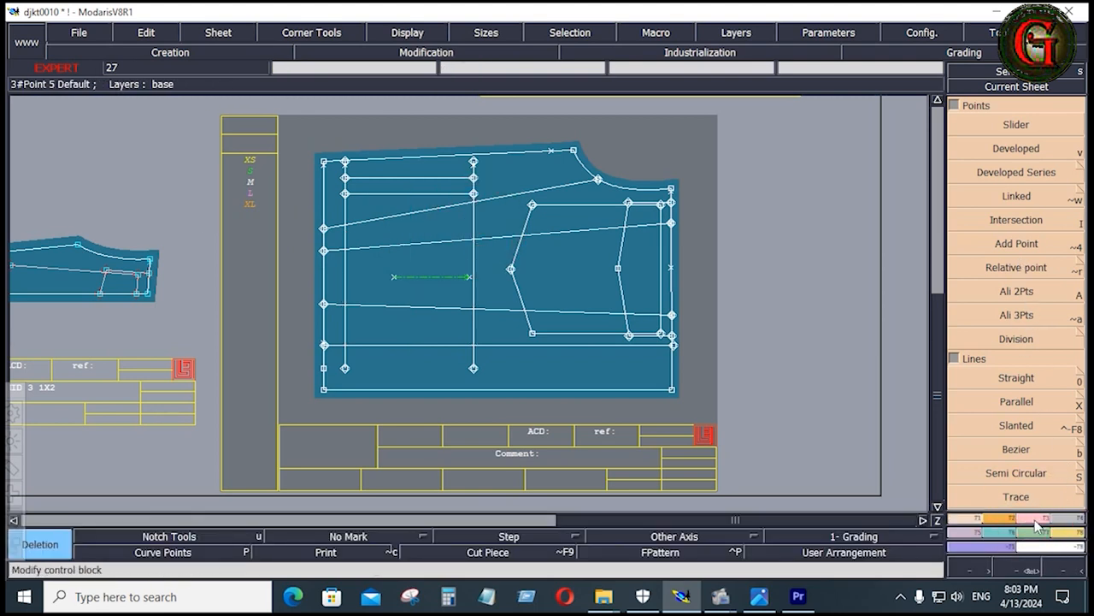
Trim both pocket length lines to the new horizontal pocket depth line using Adjust 2 Lines
key(F2)
click(1005, 222)
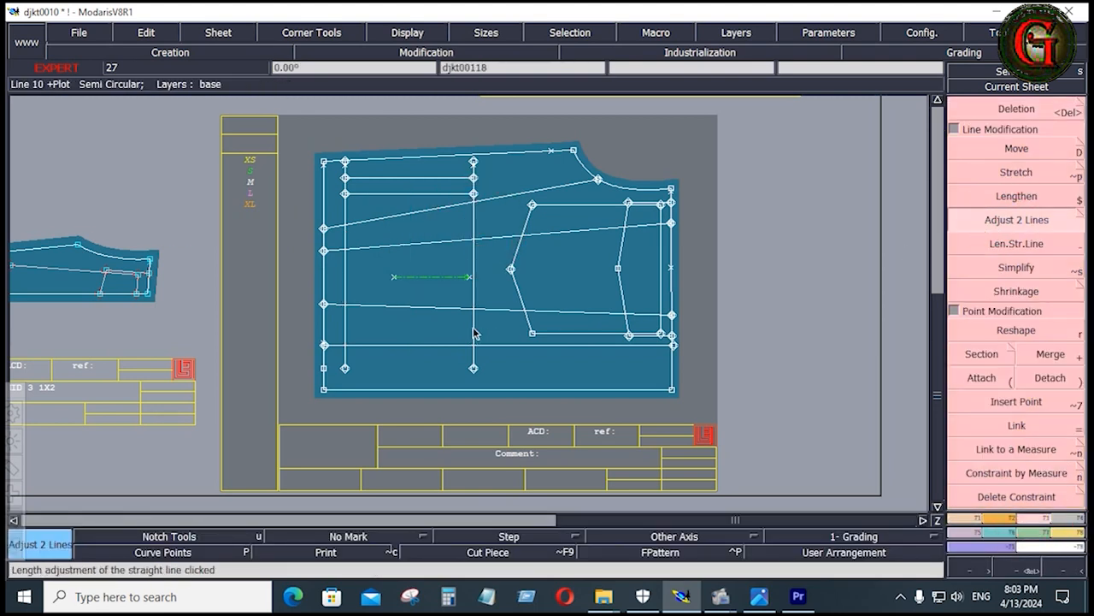
click(486, 350)
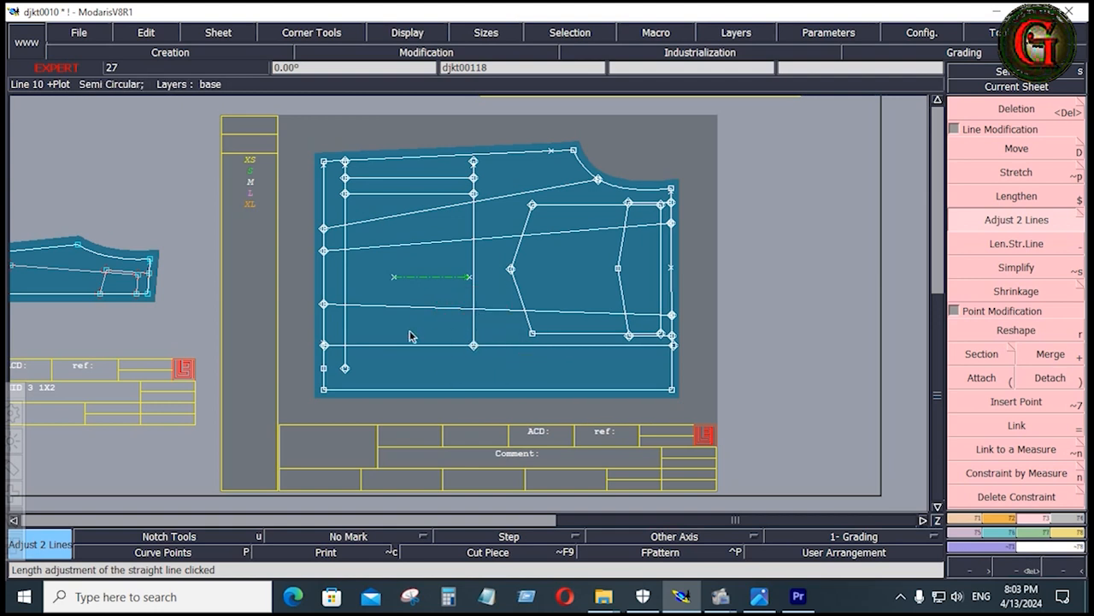
click(364, 345)
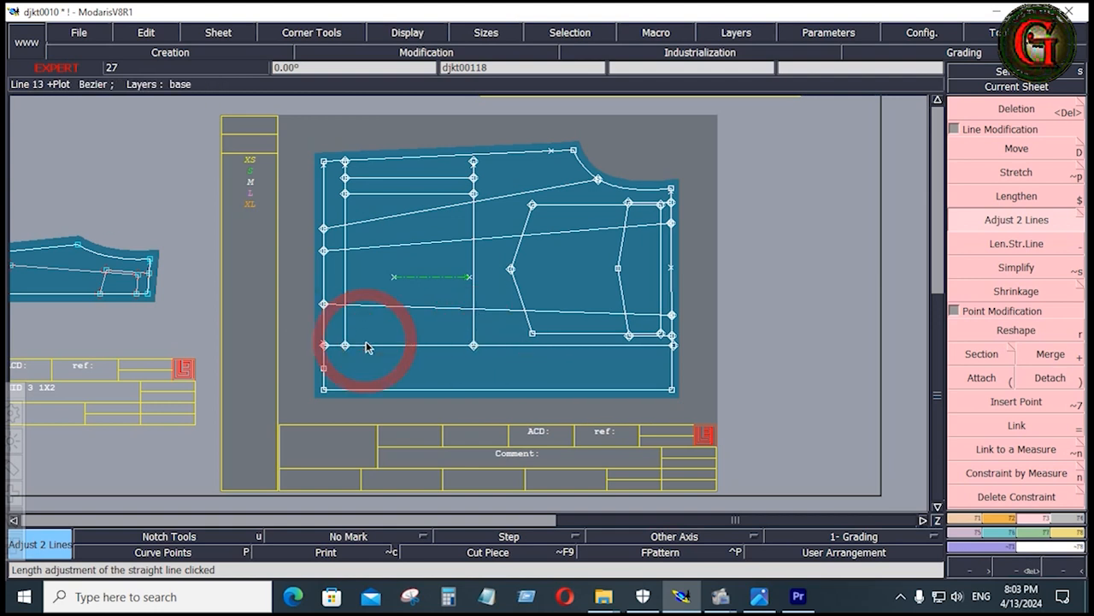
Delete the inner bottom line that runs 1 inch inside the bottom edge of the front
key(Delete)
click(346, 280)
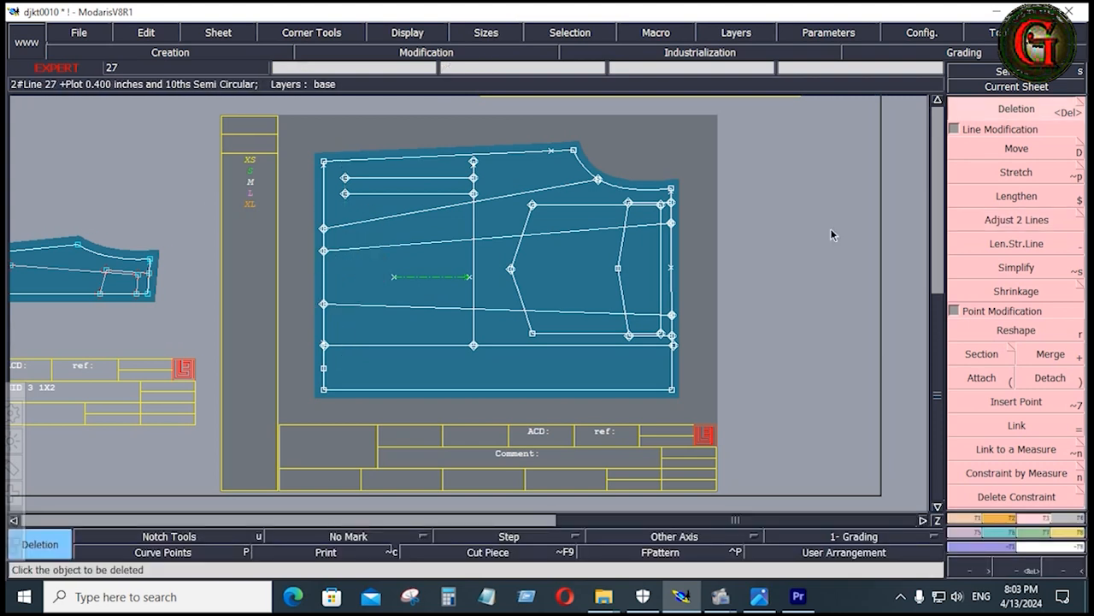
click(977, 518)
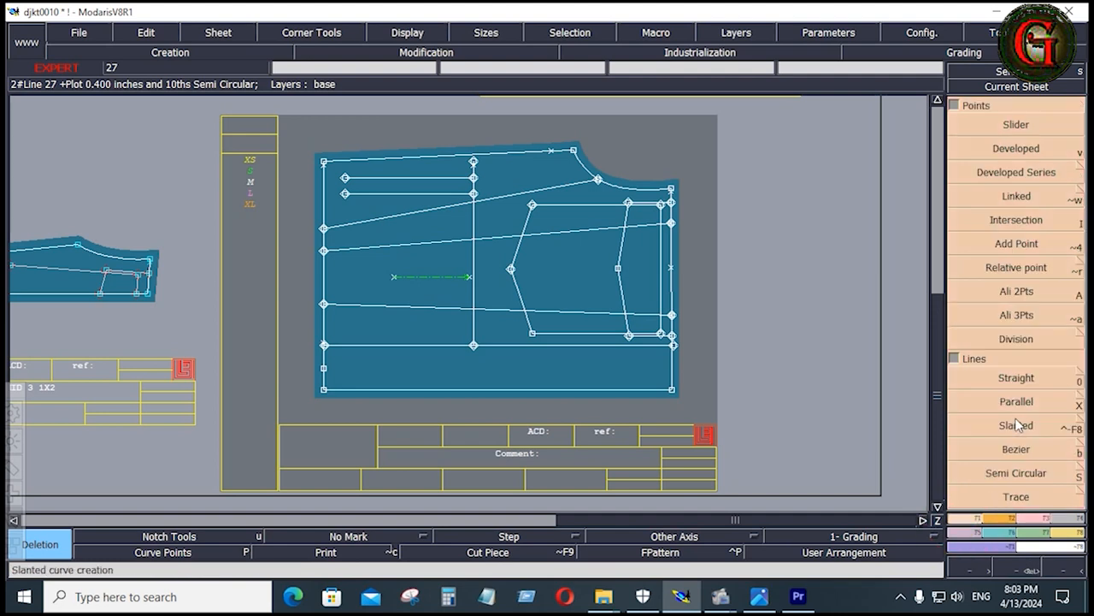
Draw a short Bezier line joining the free ends of the two pocket opening lines near the bottom edge of the front
click(1017, 449)
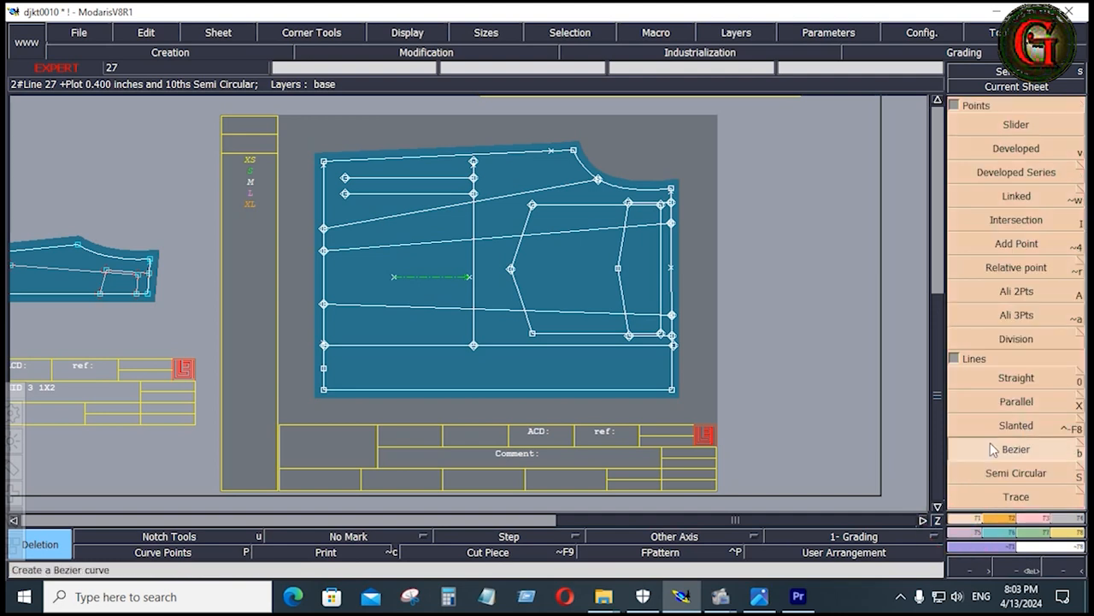
click(345, 178)
click(346, 194)
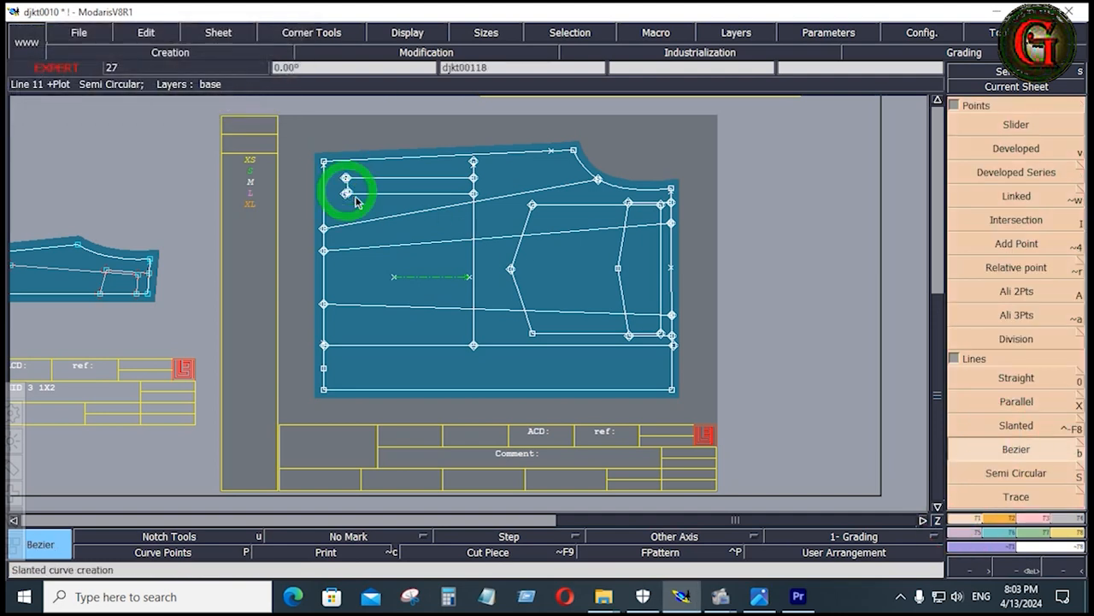
Trim the excess of the vertical pocket line beyond the upper opening line using Adjust 2 Lines
click(1037, 516)
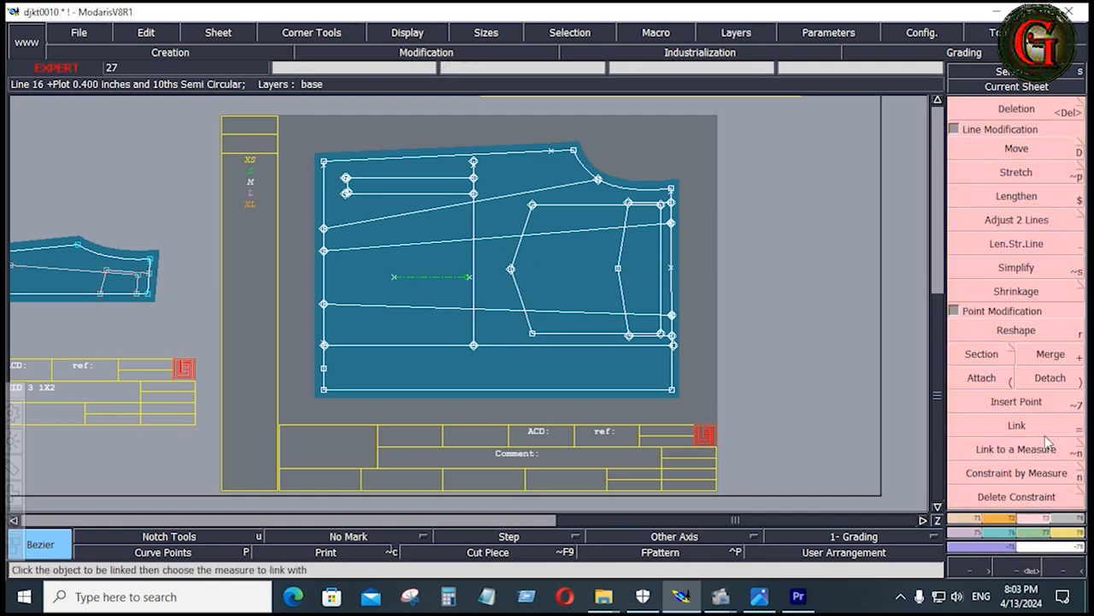
click(1005, 224)
click(473, 216)
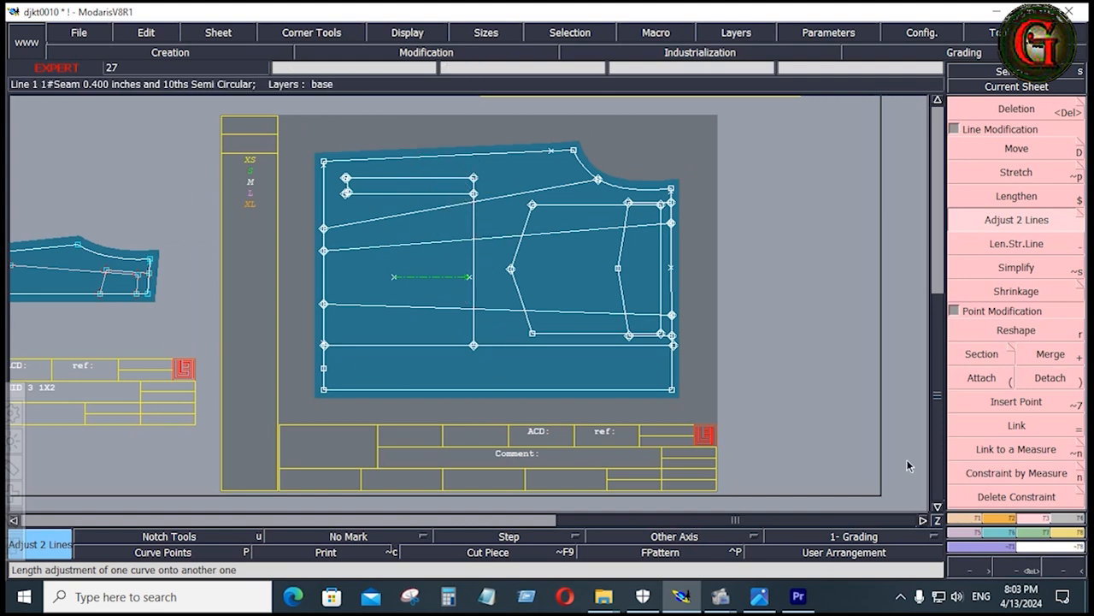
Extend the upper pocket opening line to the front's bottom edge with a Bezier line, fitting it to the edge using Adjust 2 Lines
click(959, 520)
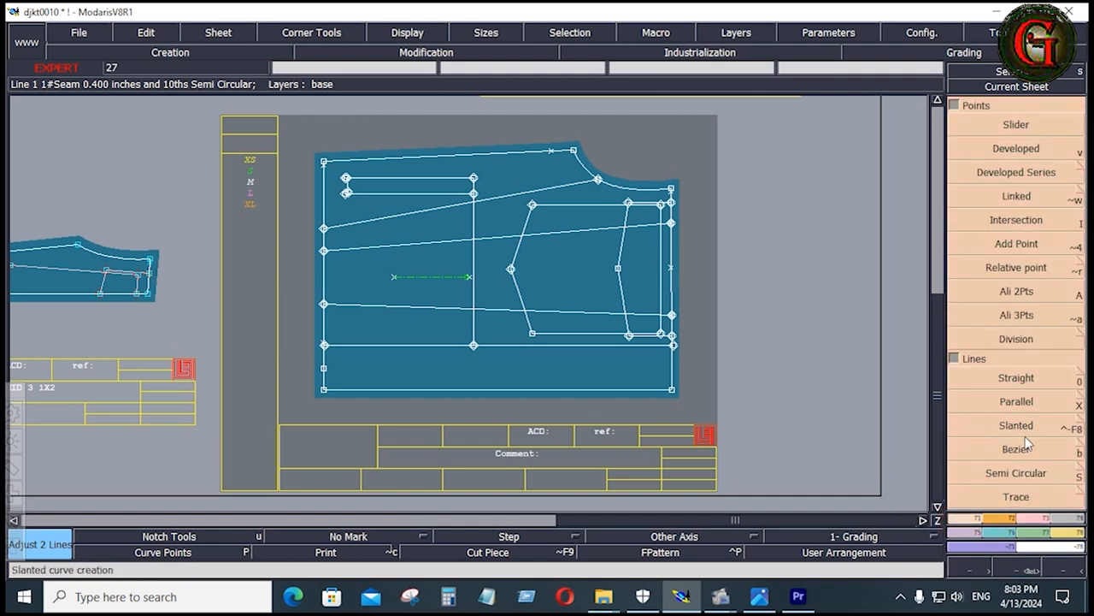
click(1026, 445)
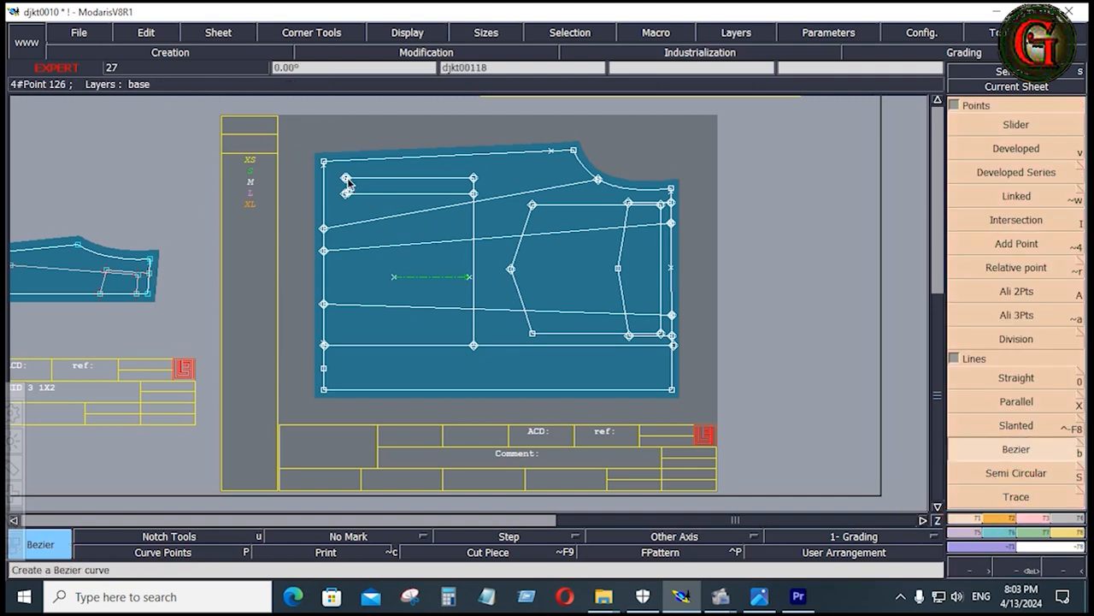
click(1045, 519)
click(1016, 220)
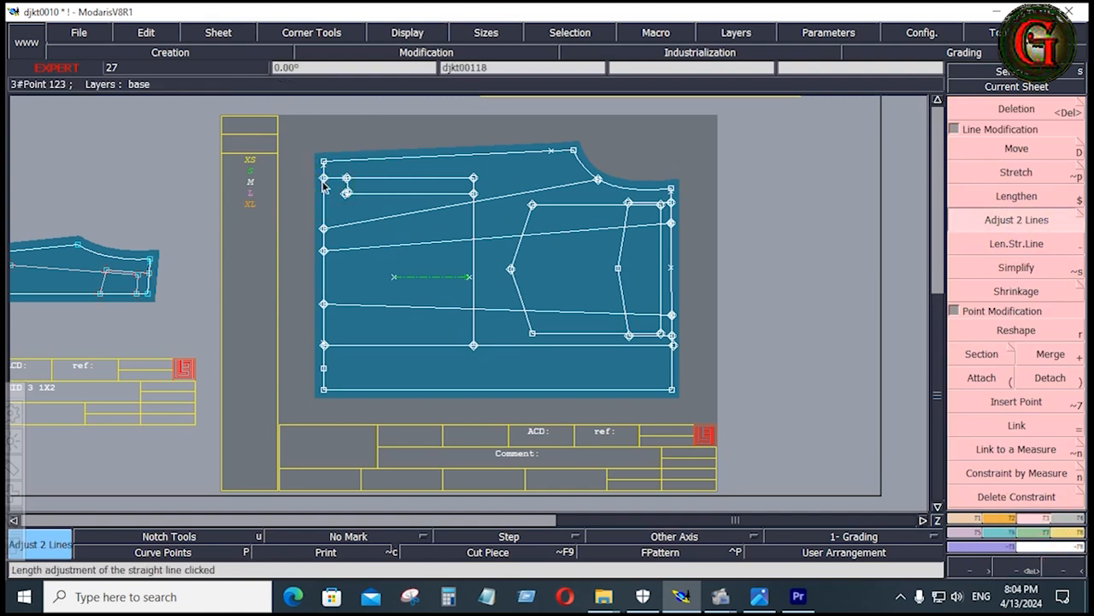
Attach the loose lower end of the short closing line to the end point of the lower opening line
key(Return)
drag(318, 163, 485, 218)
key(parenleft)
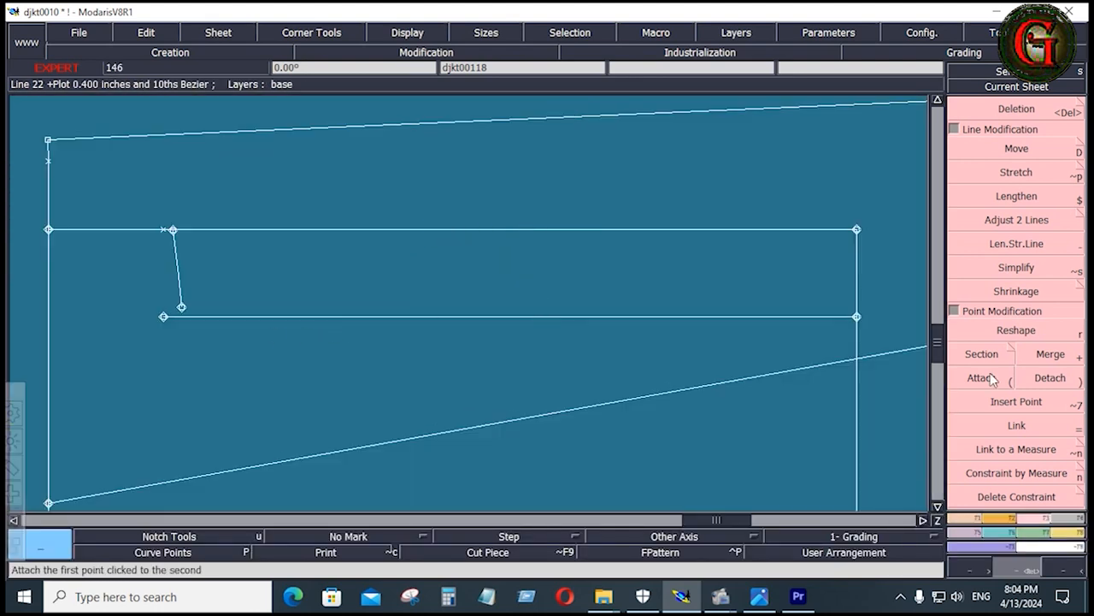
click(180, 307)
click(164, 317)
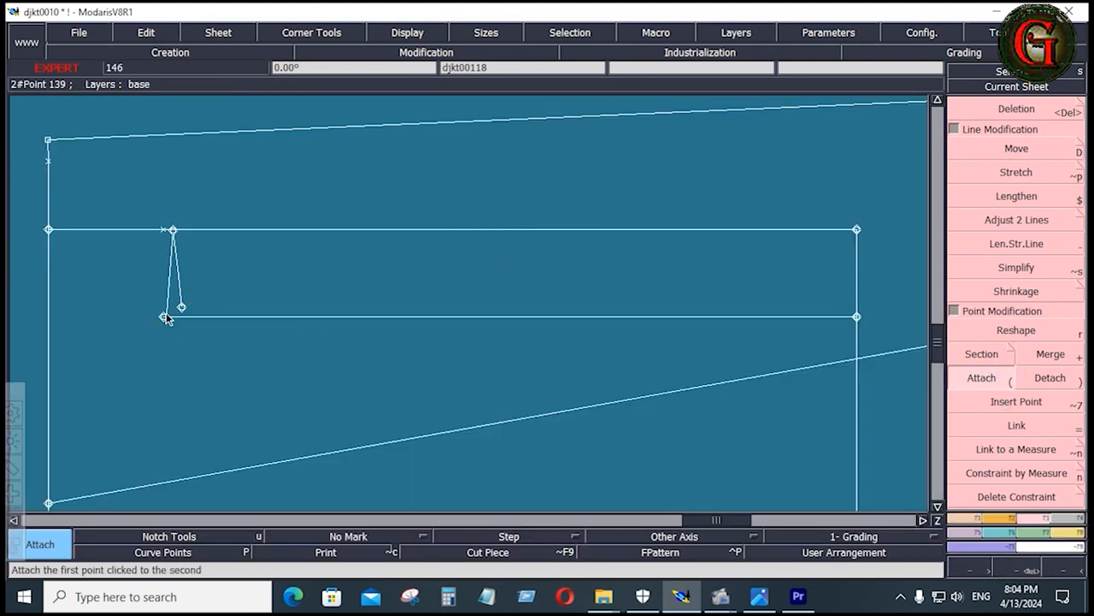
Measure the upper opening line from the vertical pocket line to the marked opening end point with Length Measure
click(1072, 531)
click(1070, 234)
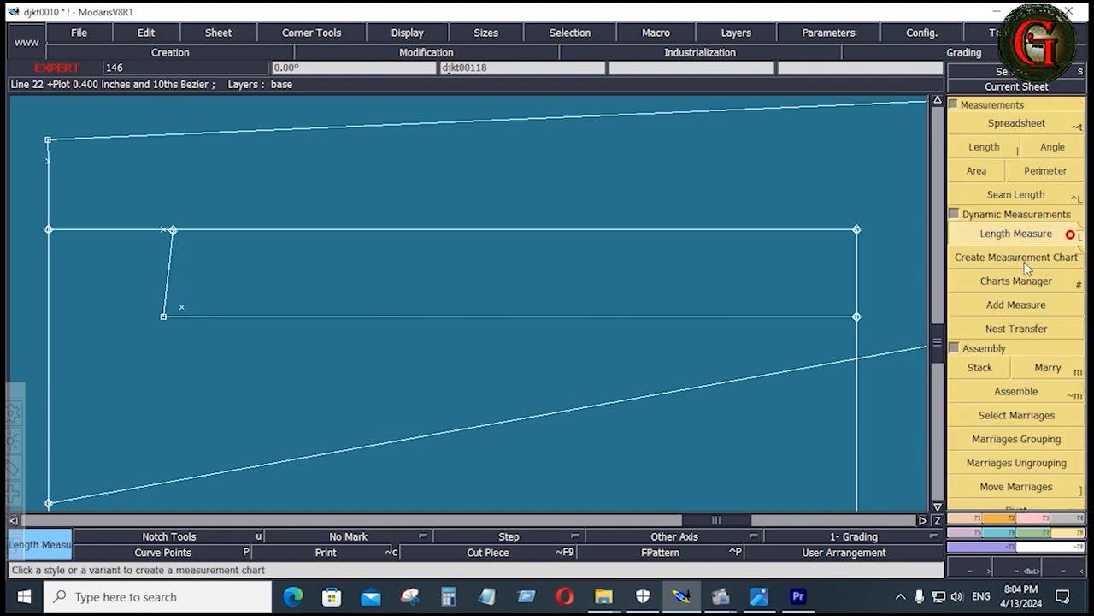
click(862, 232)
click(163, 232)
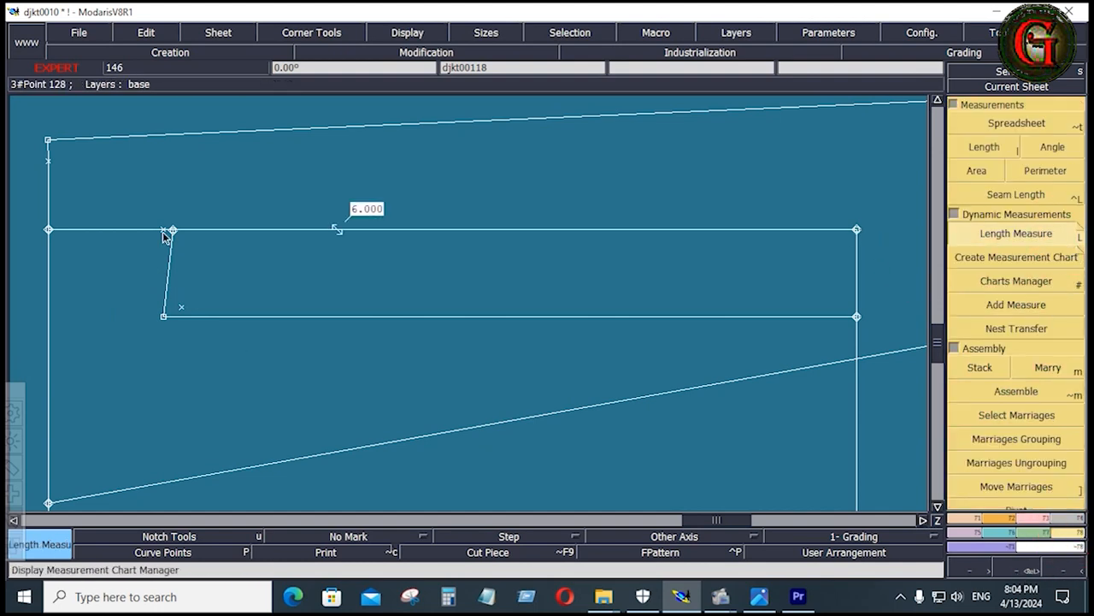
Delete the slanted closing line, its leftover points and the length measure on the upper opening line
key(Delete)
click(171, 280)
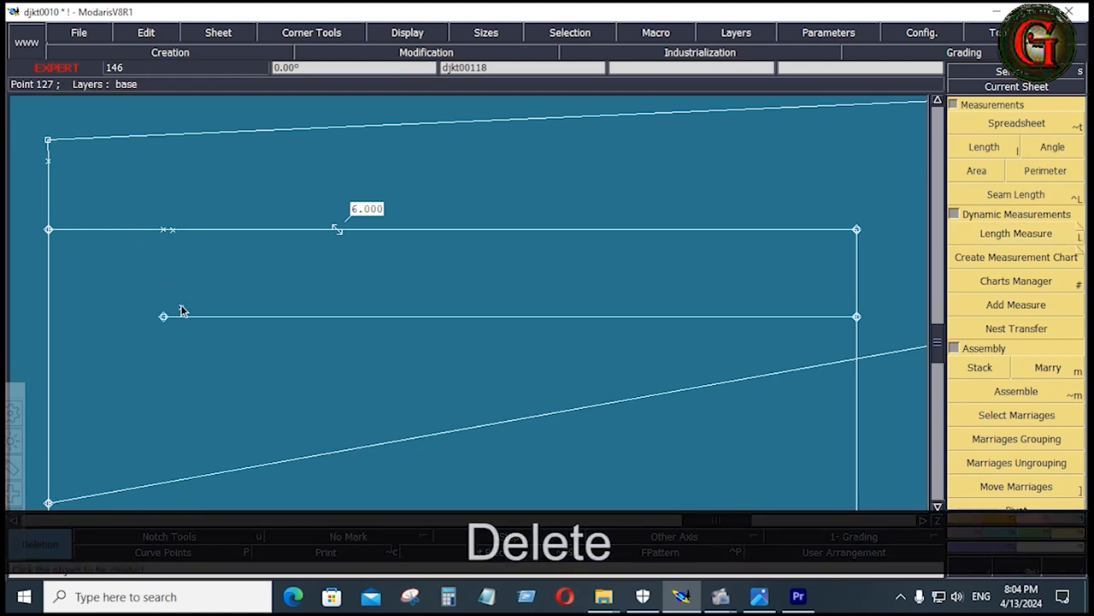
click(172, 229)
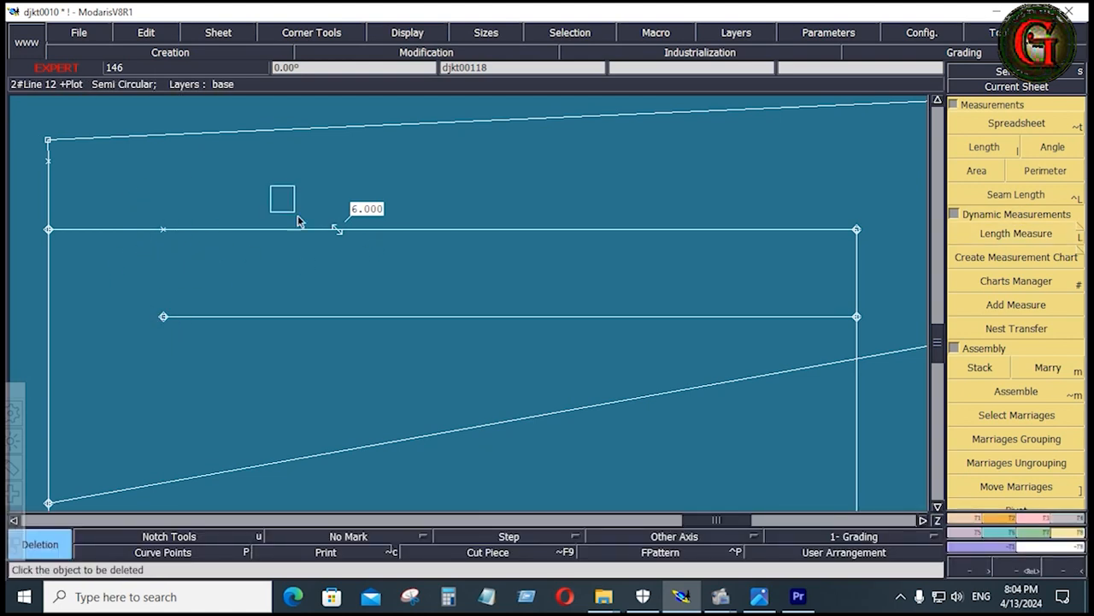
click(339, 232)
click(339, 230)
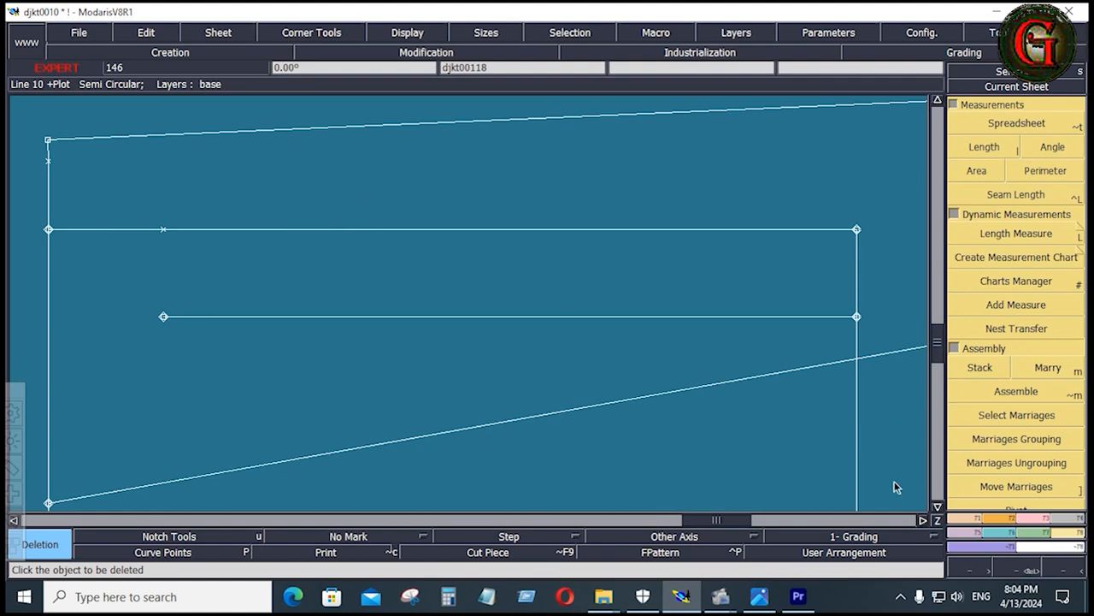
Draw a Bezier closing line from the marked point on the upper opening line to the end point of the lower opening line
click(964, 519)
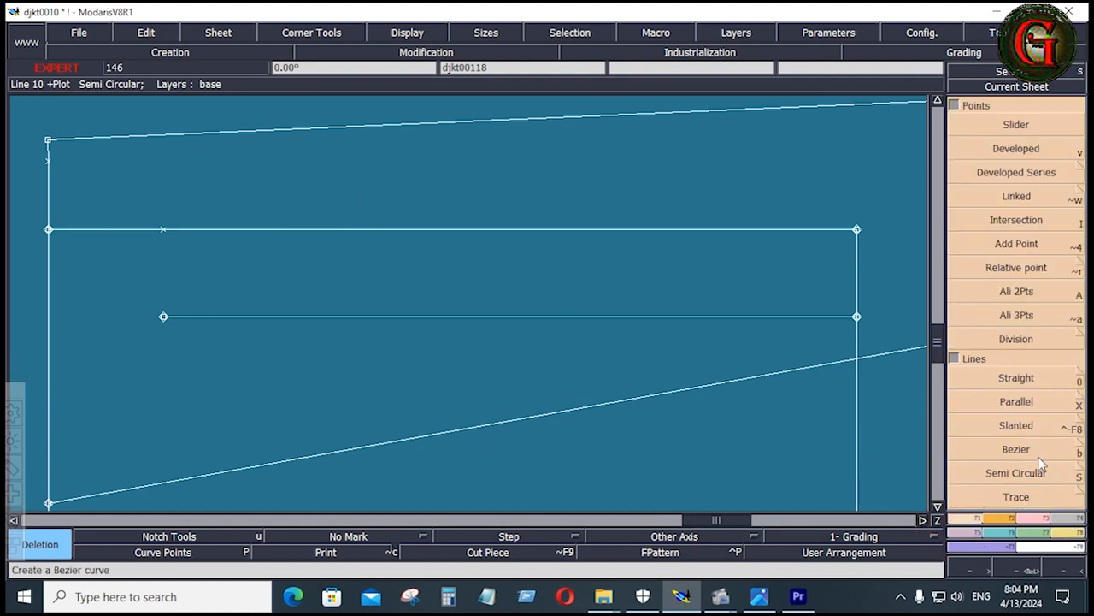
click(1034, 451)
click(163, 229)
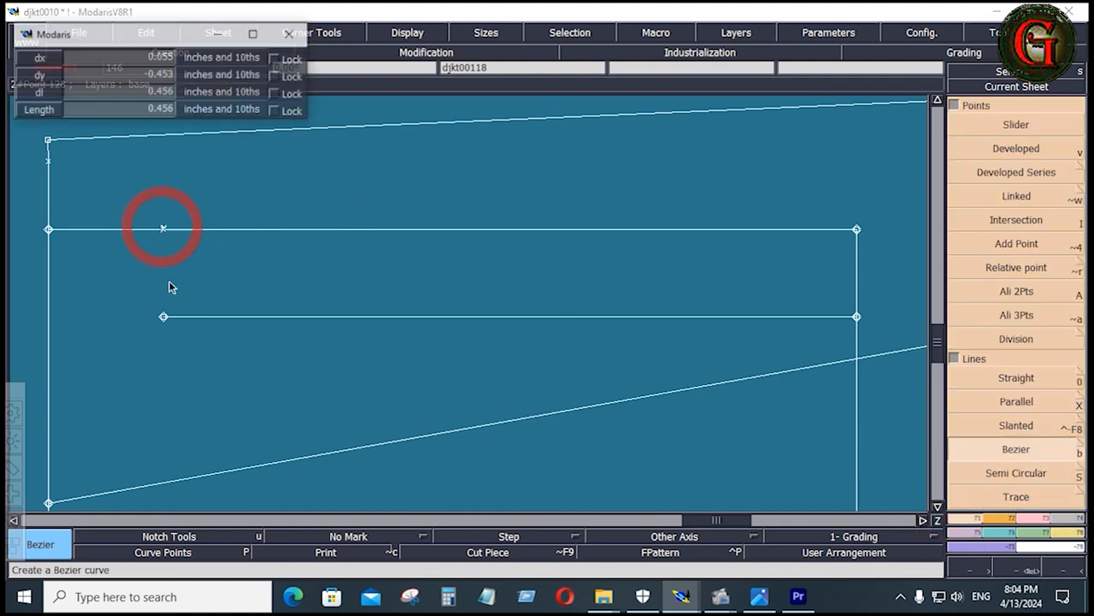
middle_click(164, 316)
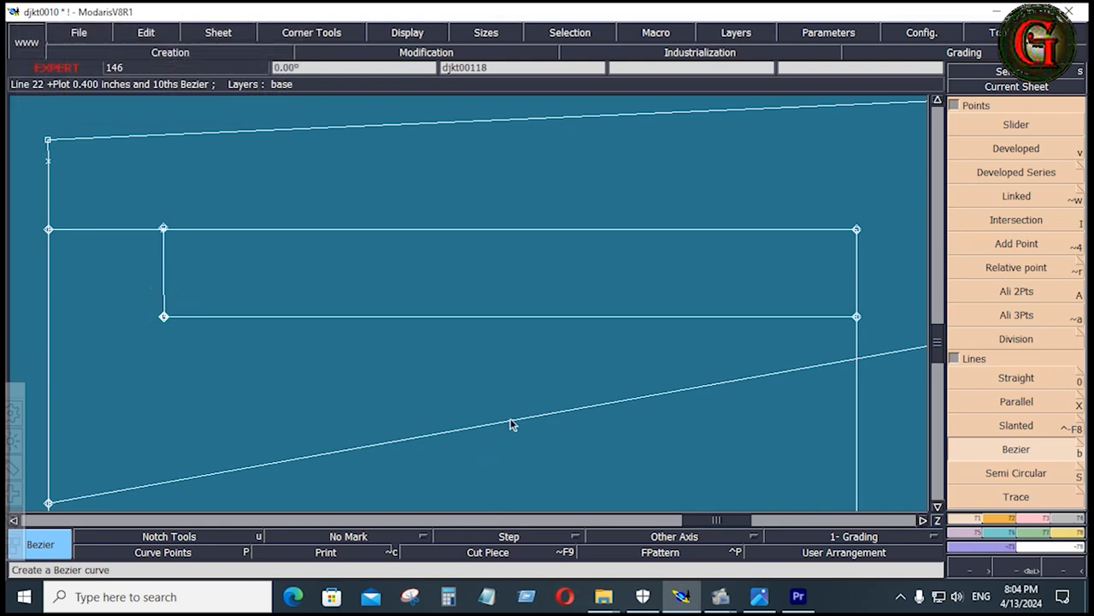
Save the jacket model and turn off the display of layer colours
click(77, 34)
click(72, 98)
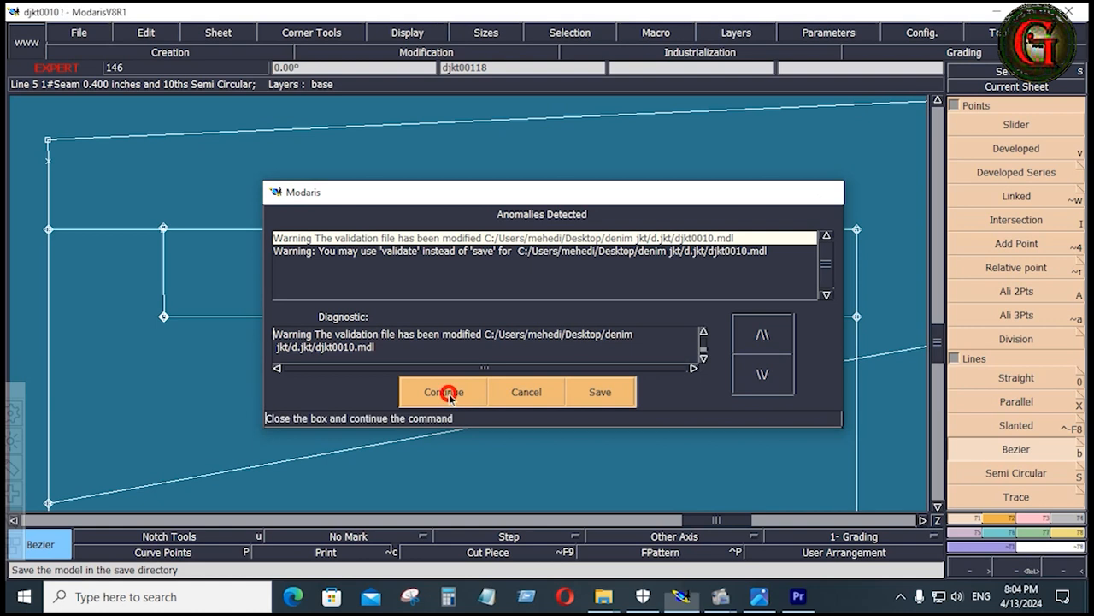
click(448, 390)
key(F6)
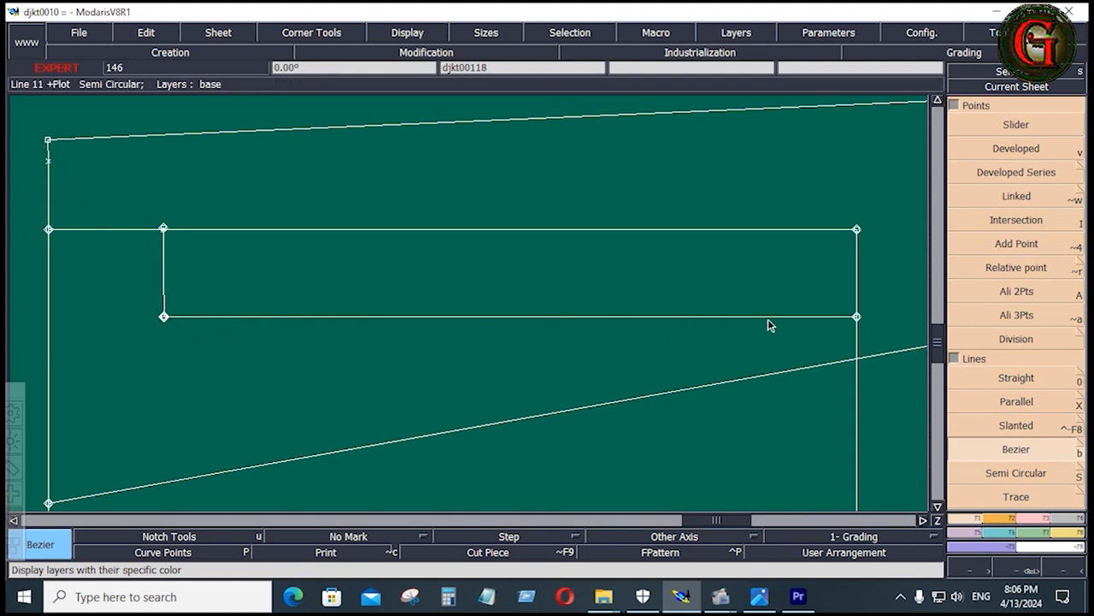
click(735, 32)
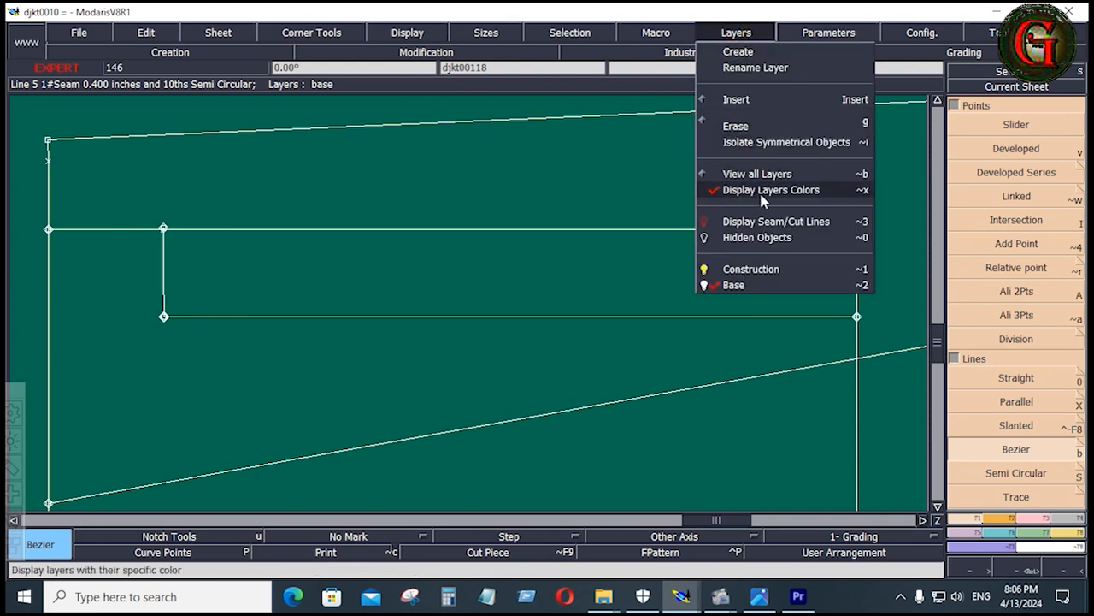
click(711, 188)
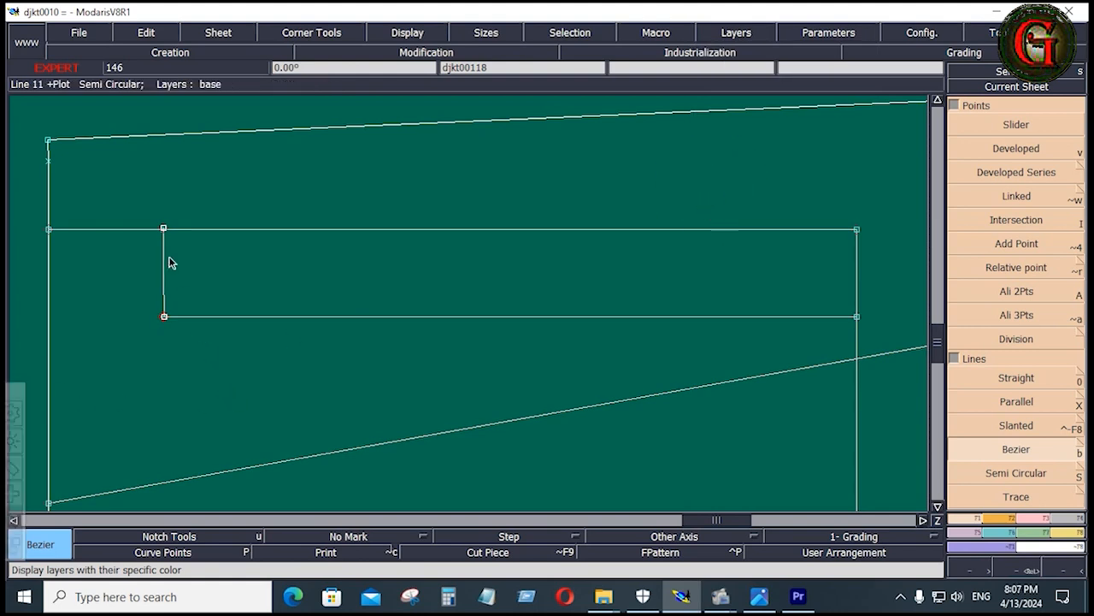
Attach the closing line's ends to the opening points, and trim the pocket depth line to the vertical pocket line and bottom edge
click(1030, 520)
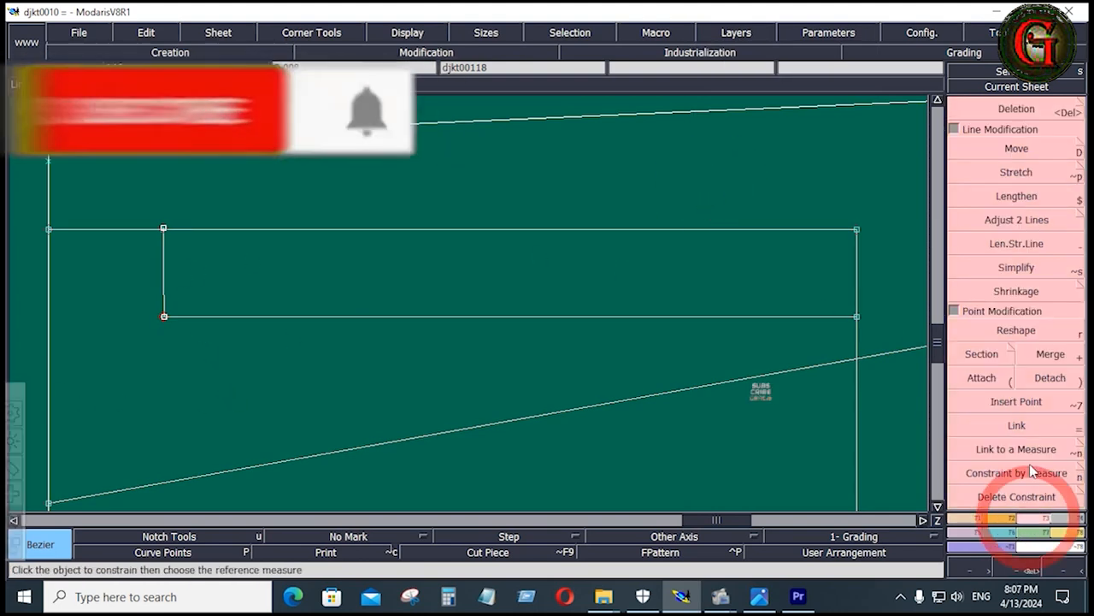
click(983, 379)
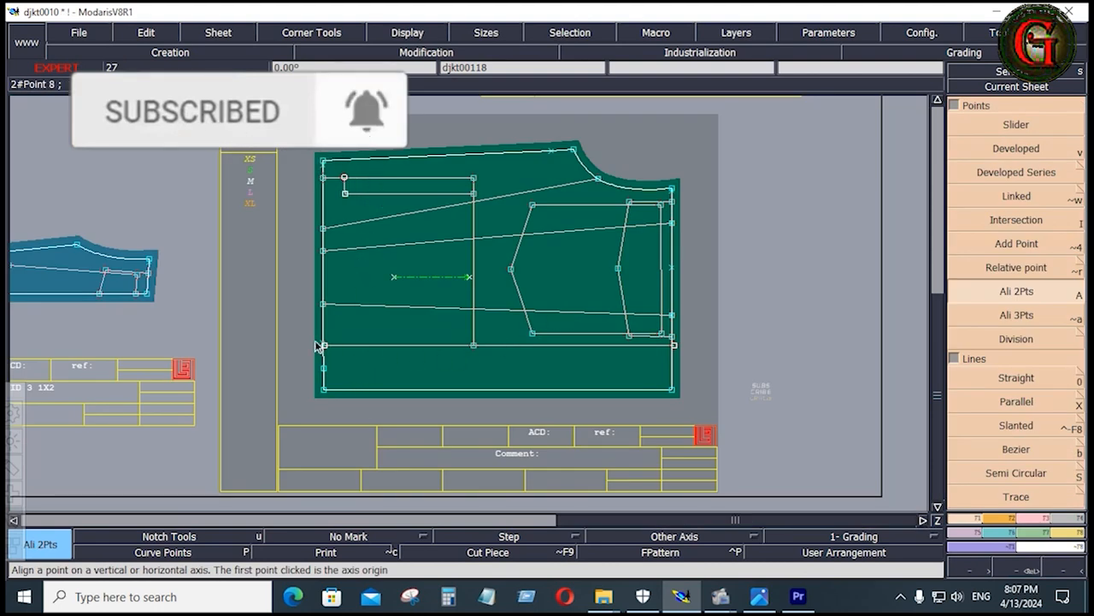
click(1035, 525)
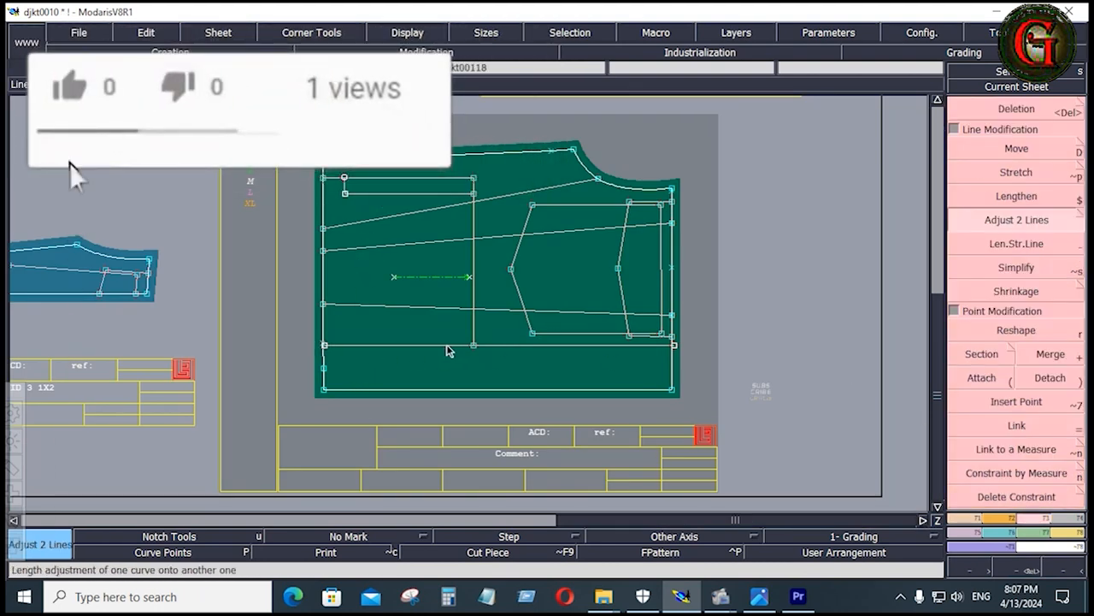
click(446, 343)
click(464, 333)
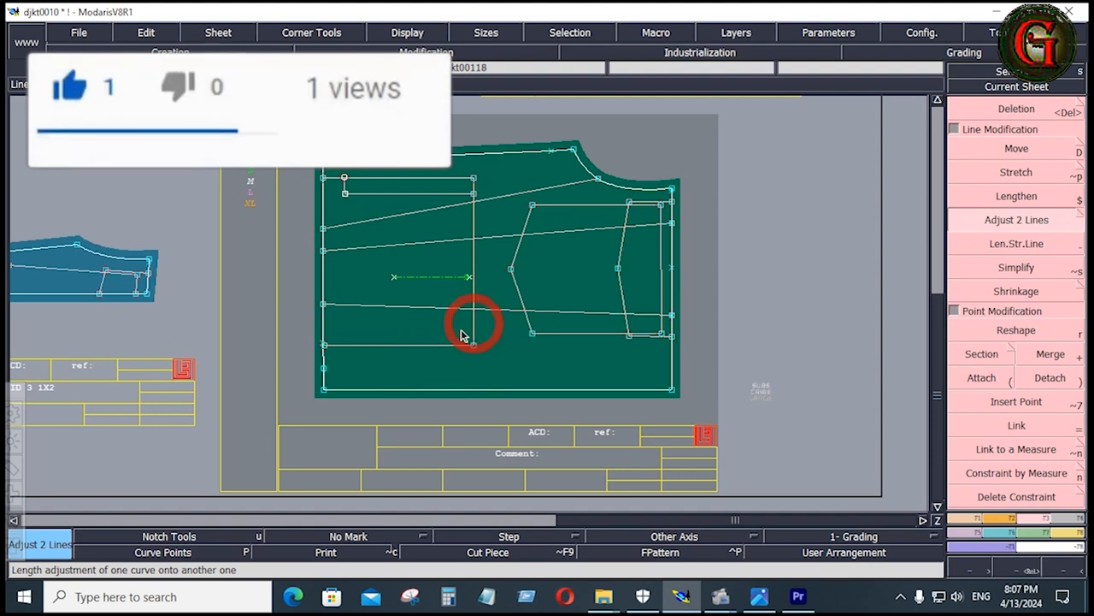
click(368, 335)
key(Home)
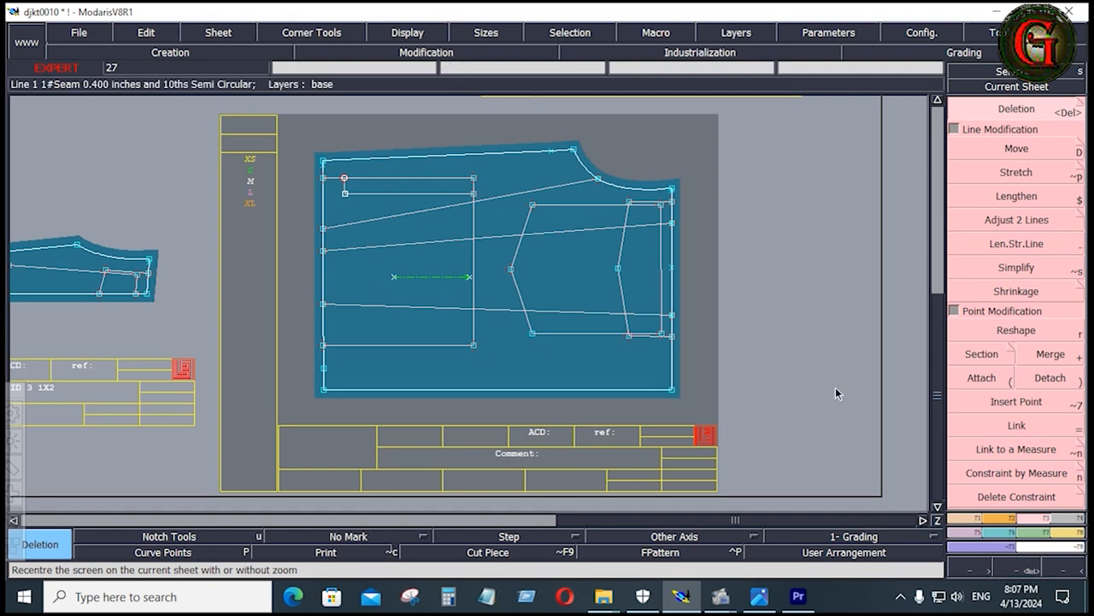
Extract the inseam pocket bag from the front as a seam piece, including the strip between the closing line and bottom edge
click(1073, 523)
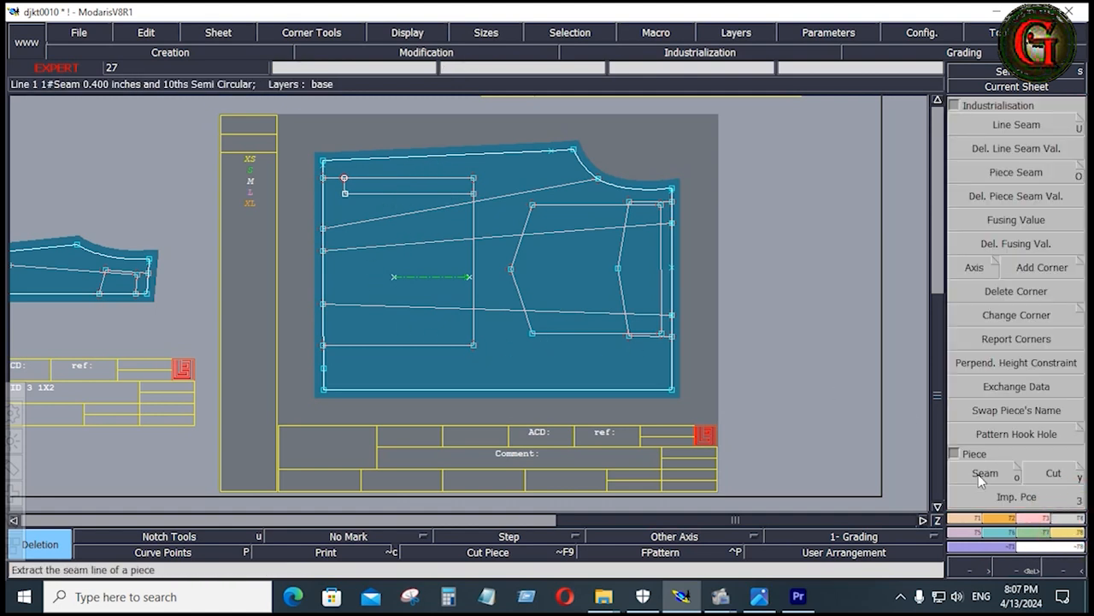
click(980, 473)
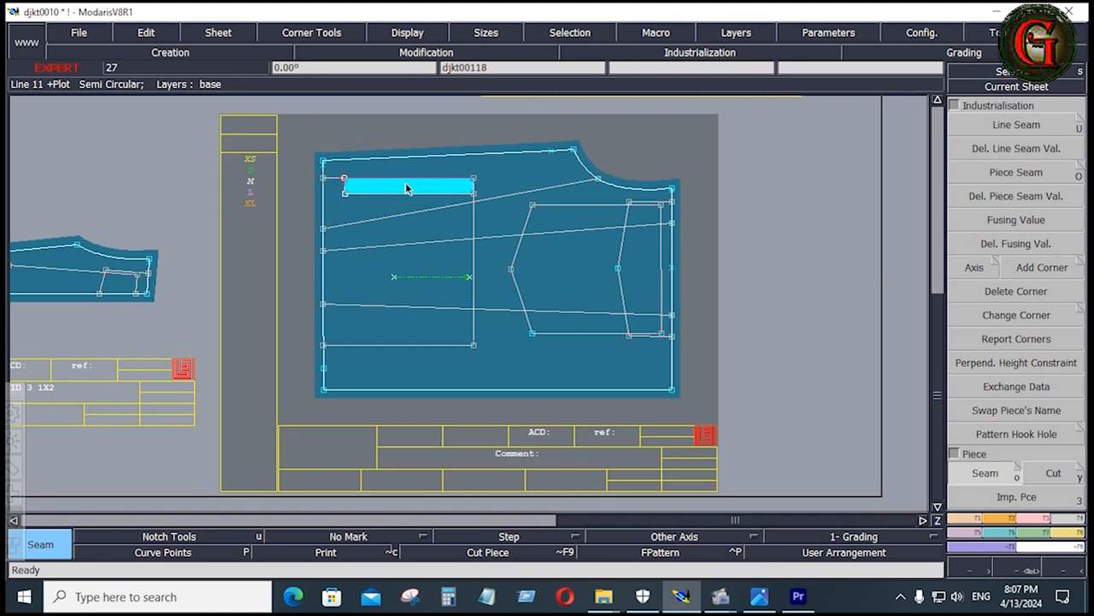
click(334, 186)
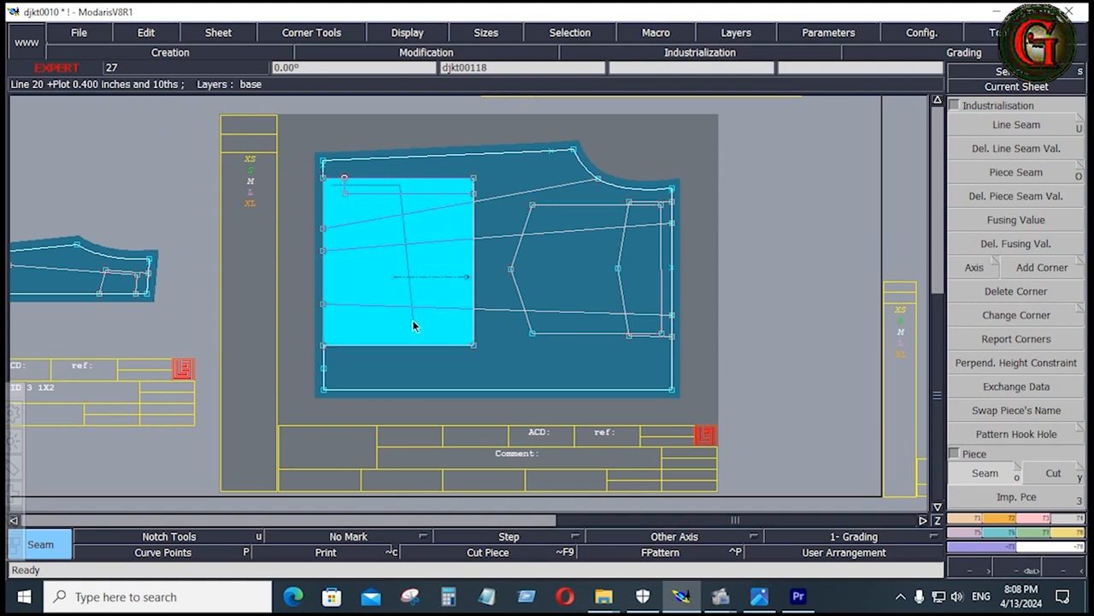
Draw a straight horizontal Bezier line from the lower corner of the pocket opening out past the bottom edge of the front
click(973, 516)
key(F6)
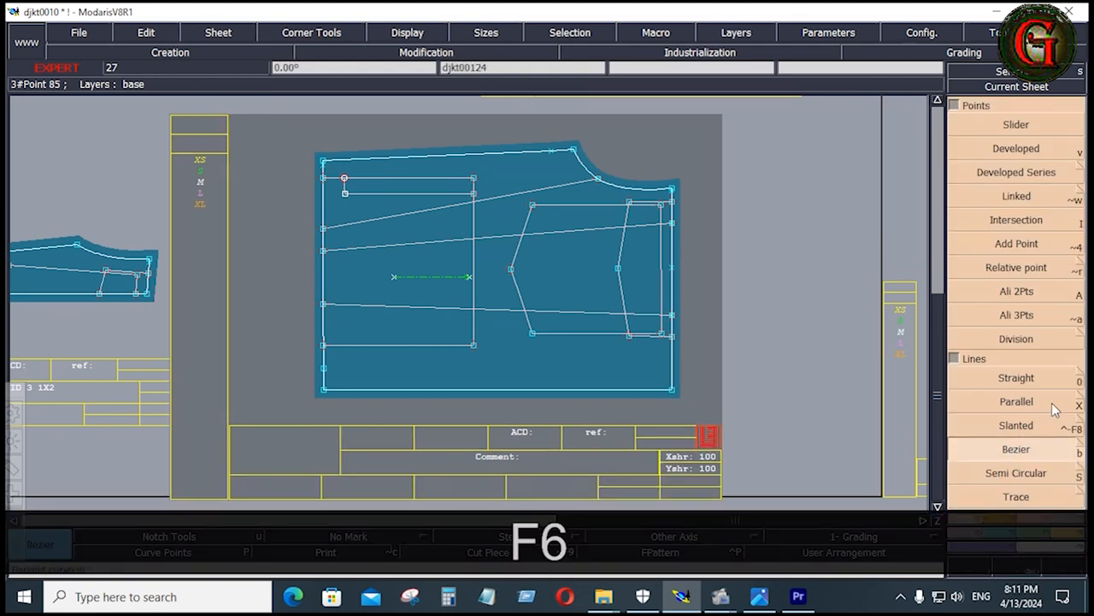
click(1031, 452)
click(344, 192)
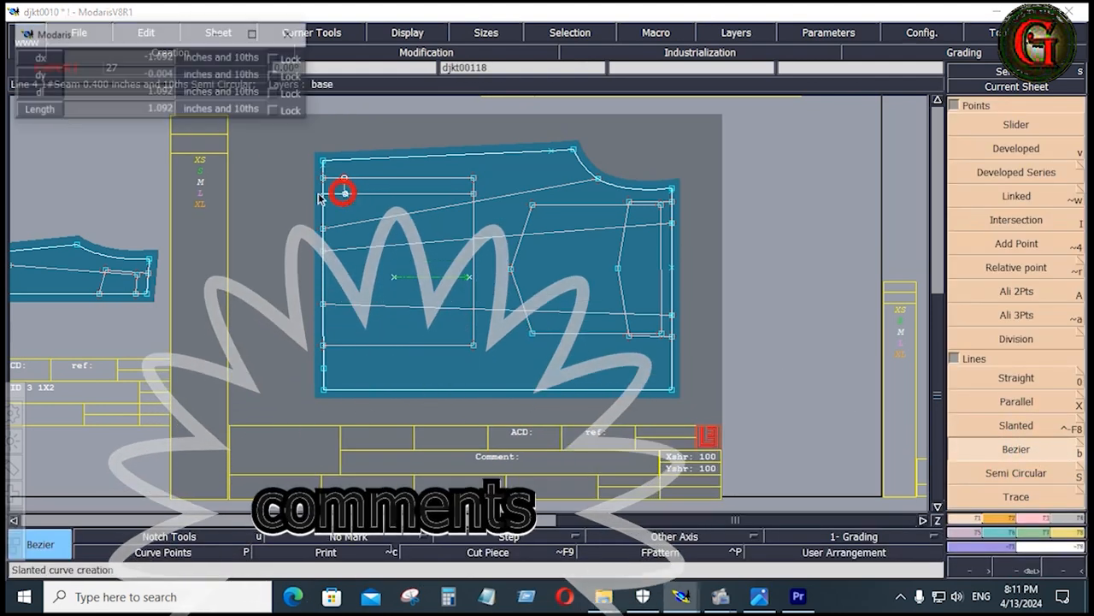
ctrl+click(275, 198)
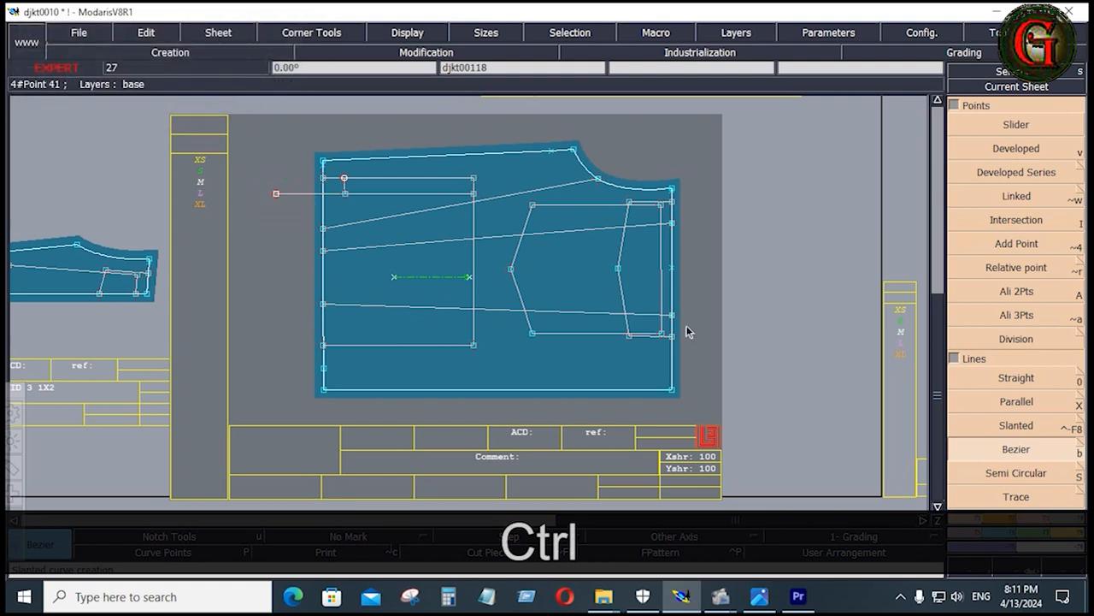
Extract the pocket bag area below the horizontal helper line as a seam piece, and delete the helper line's extension past the front's bottom edge
click(1069, 521)
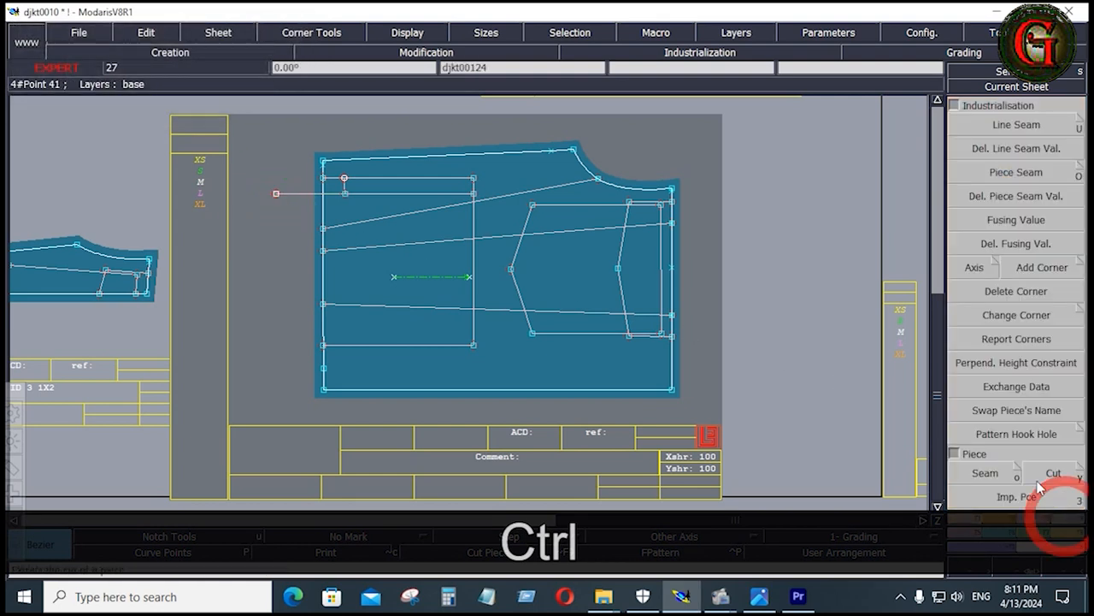
click(987, 471)
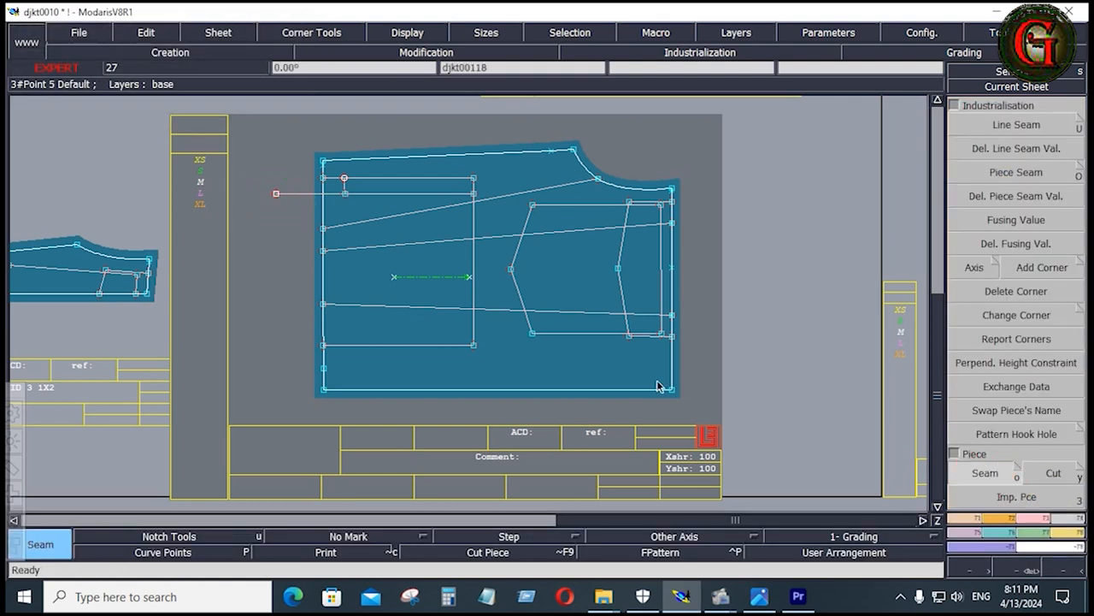
click(336, 216)
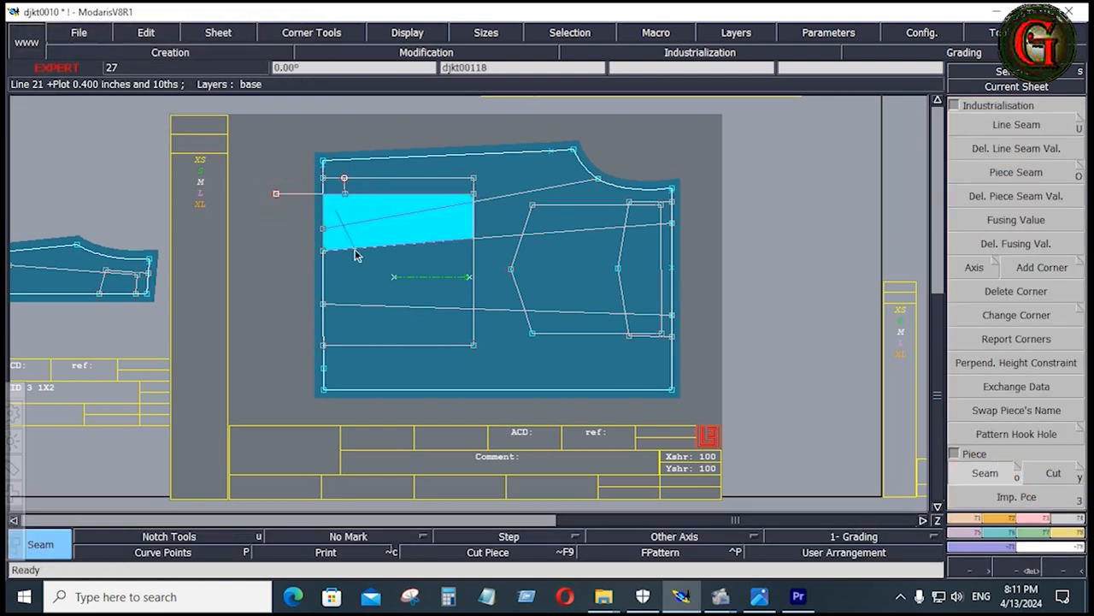
click(382, 328)
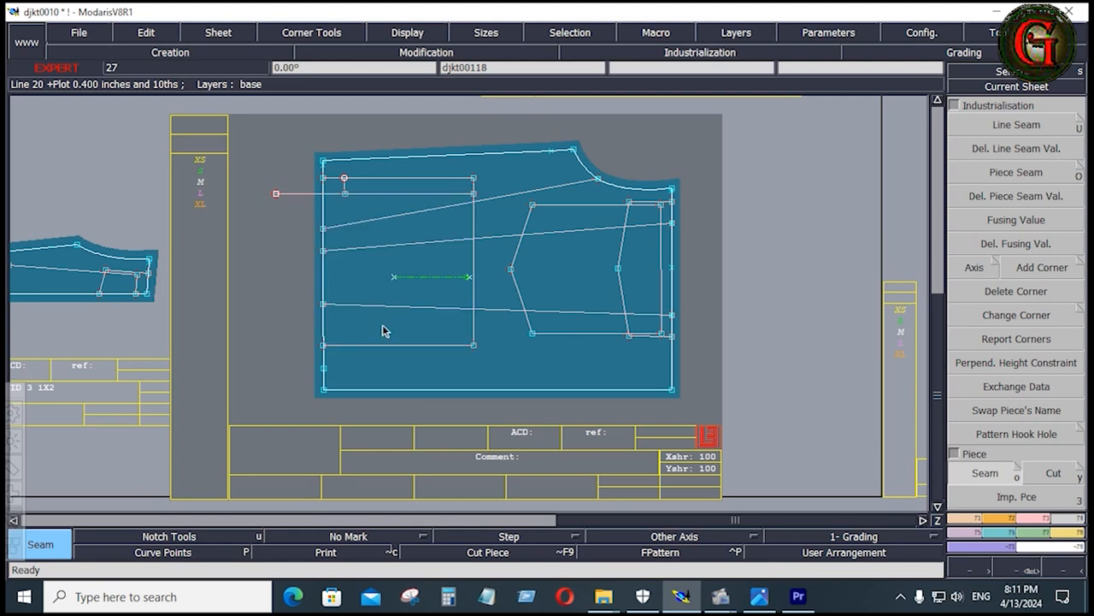
key(Delete)
click(306, 199)
Mirror the narrow pocket strip piece about its lower long edge with Sym 2Pts to create a double-width piece
key(Home)
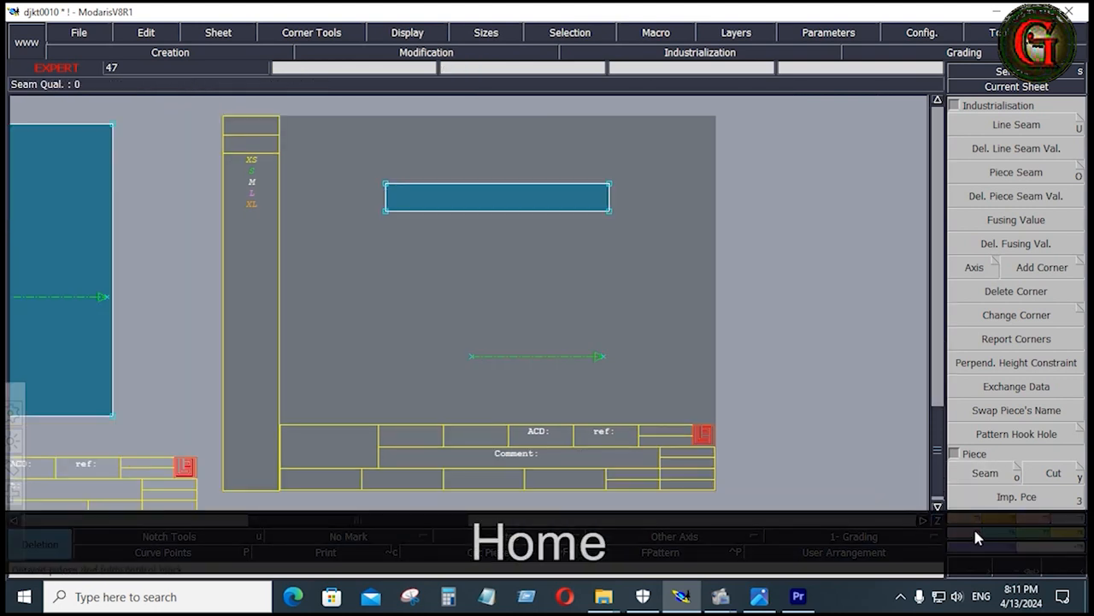
click(971, 534)
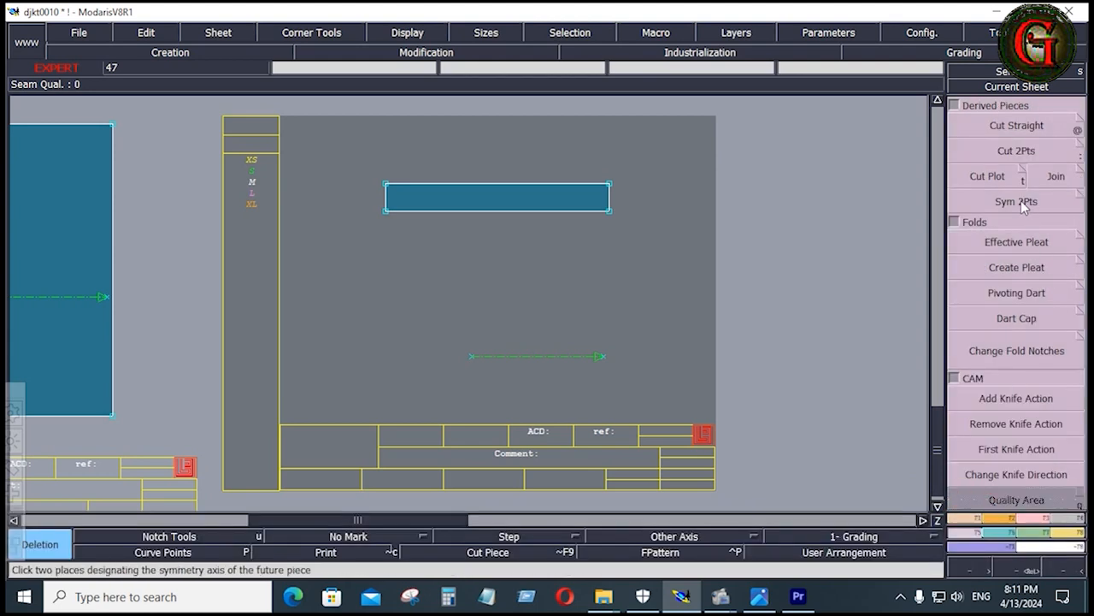
click(1016, 201)
key(ctrl)
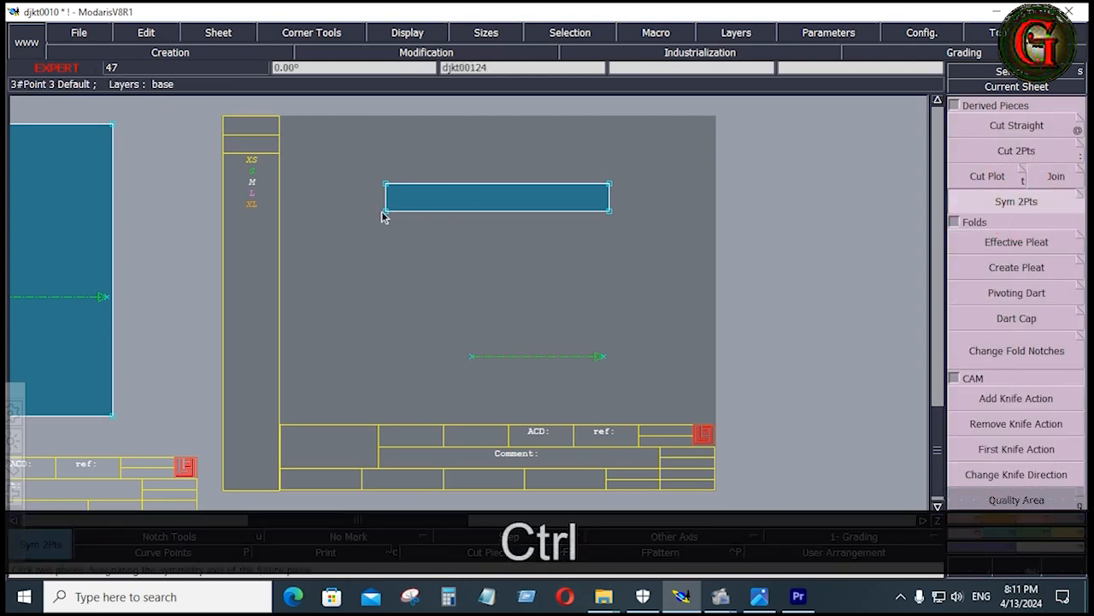
click(385, 211)
click(610, 211)
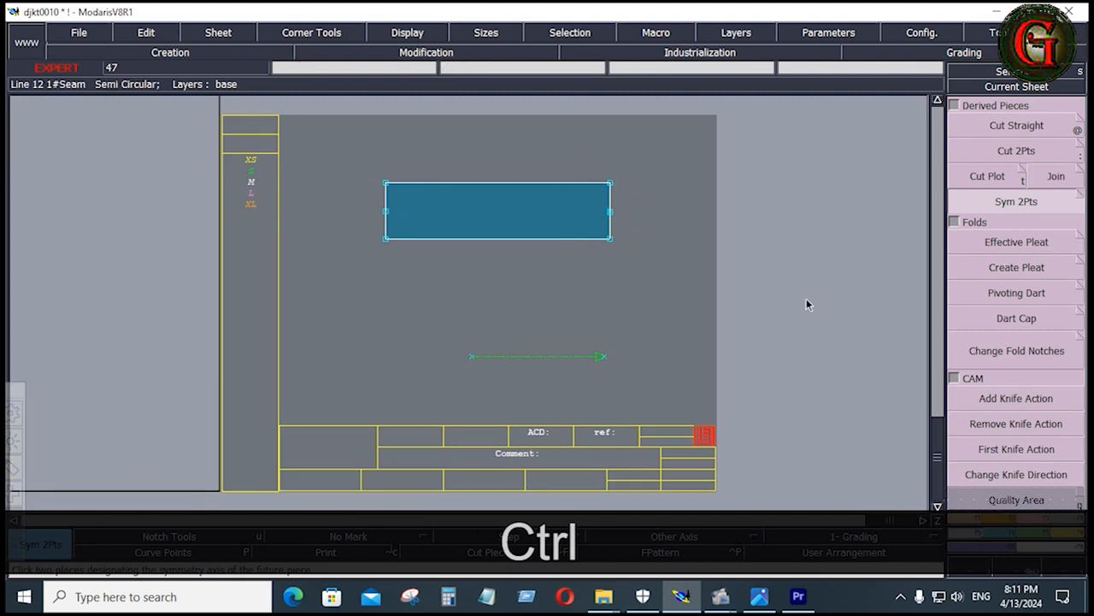
Apply a 0.4 inch seam allowance at beginning and end to all edges of the mirrored strip piece
click(1072, 524)
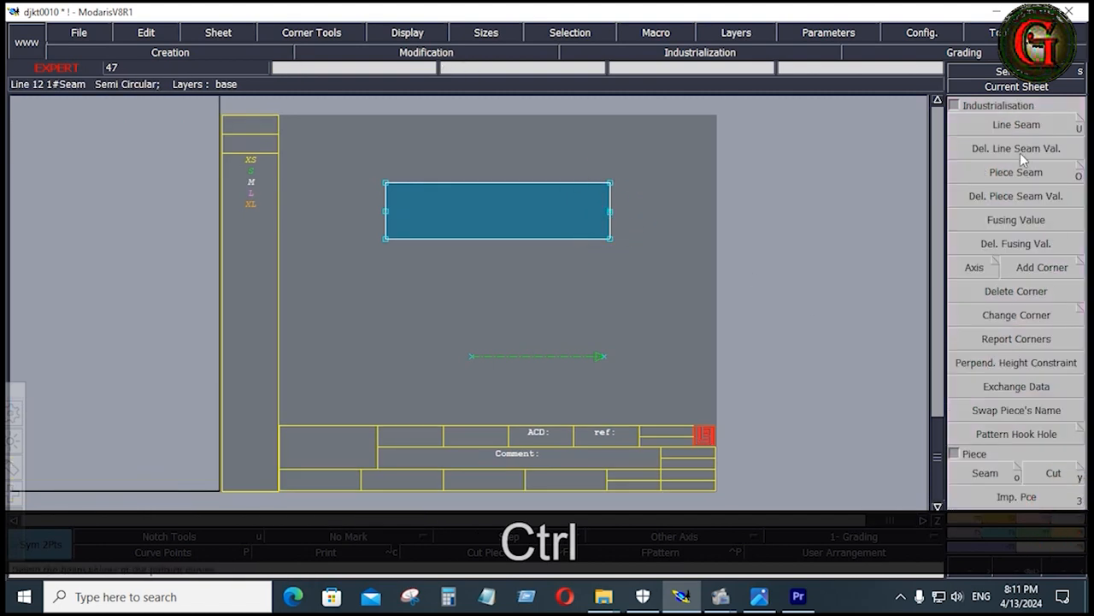
click(1014, 126)
drag(349, 142, 613, 271)
click(559, 183)
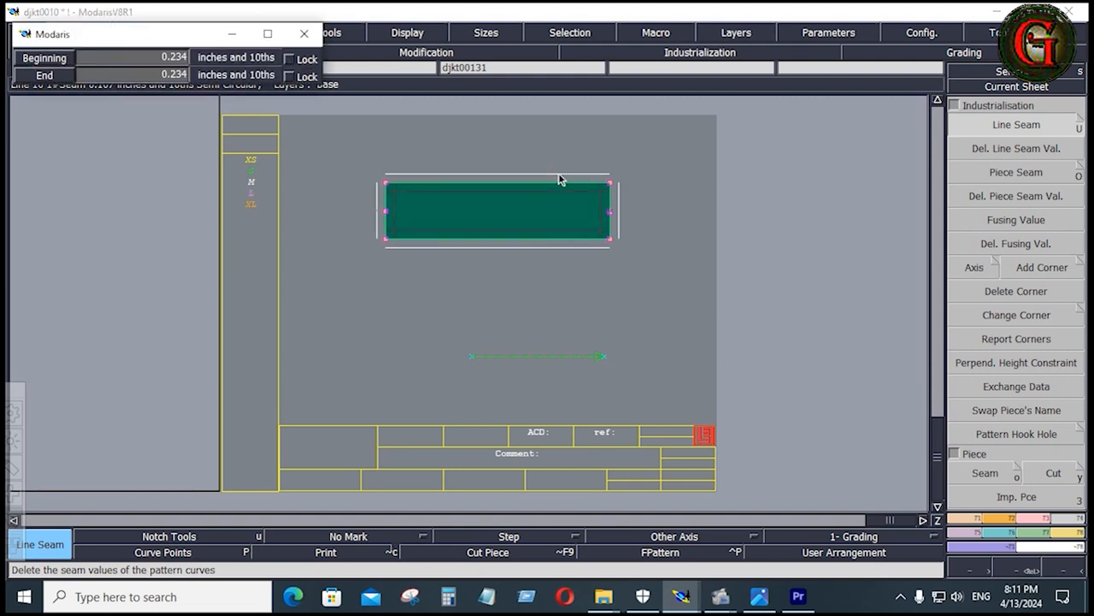
key(Down)
text(.4)
key(Down)
text(.4)
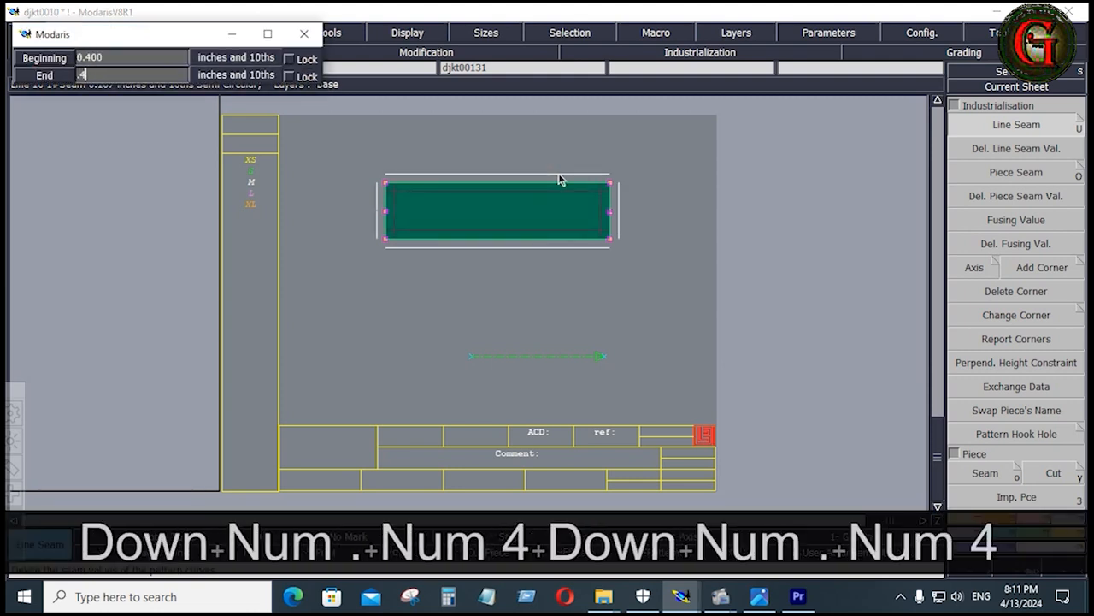
key(Down)
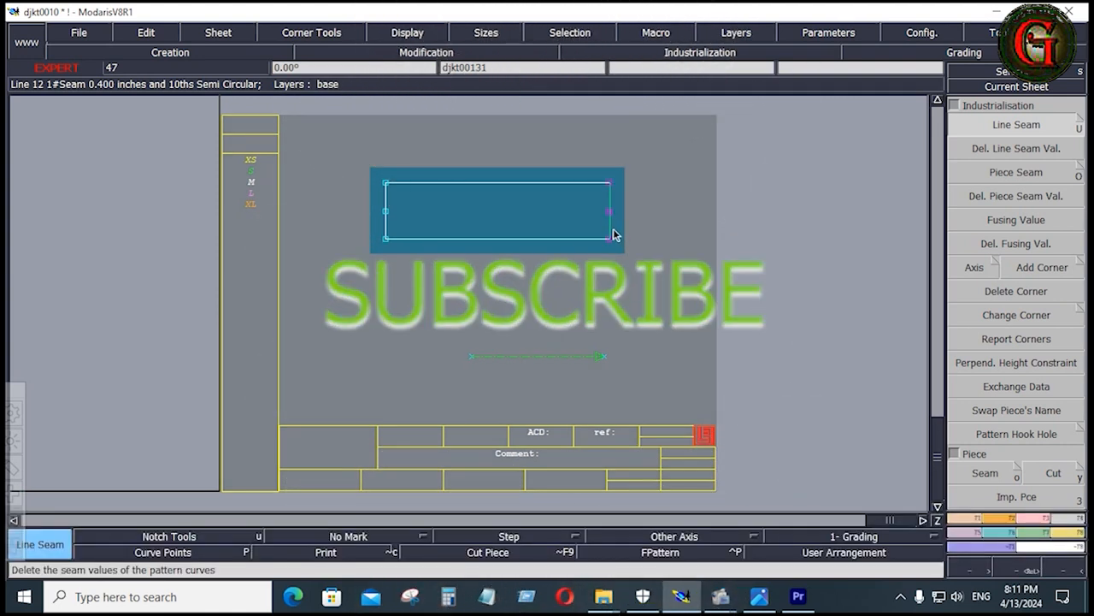
Set the seam allowance of the strip piece's right short end to 0.75 inches at beginning and end
click(611, 229)
key(Down)
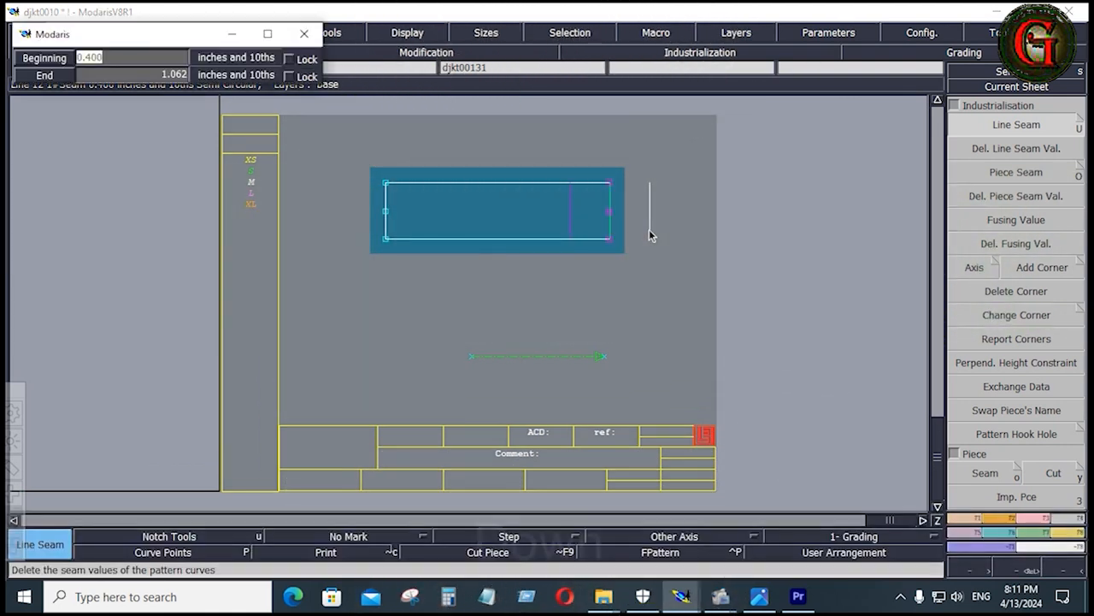
text(.75)
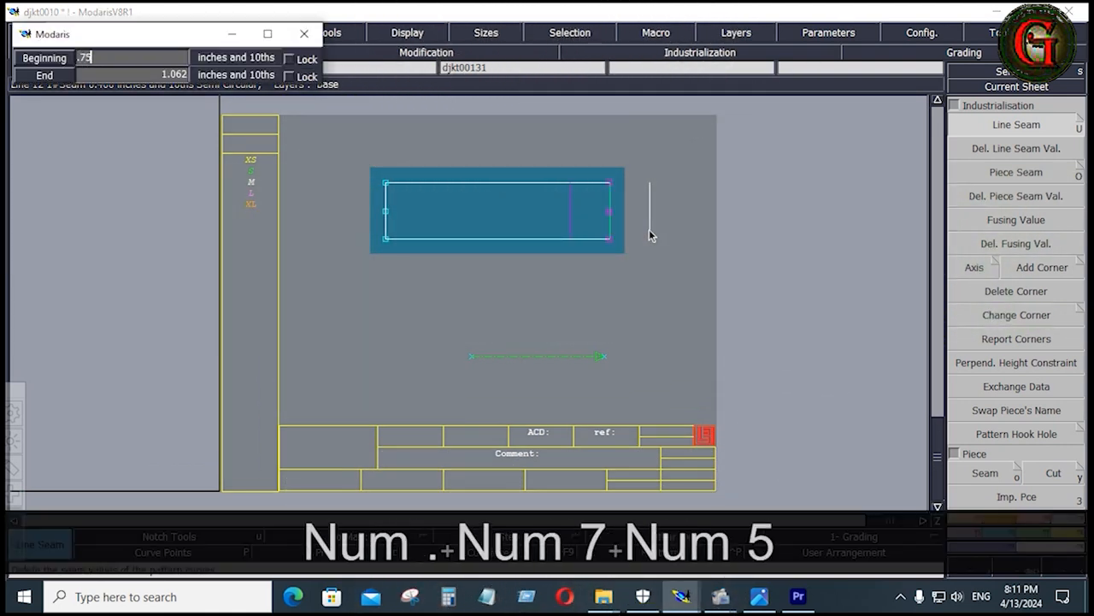
key(Return)
key(Down)
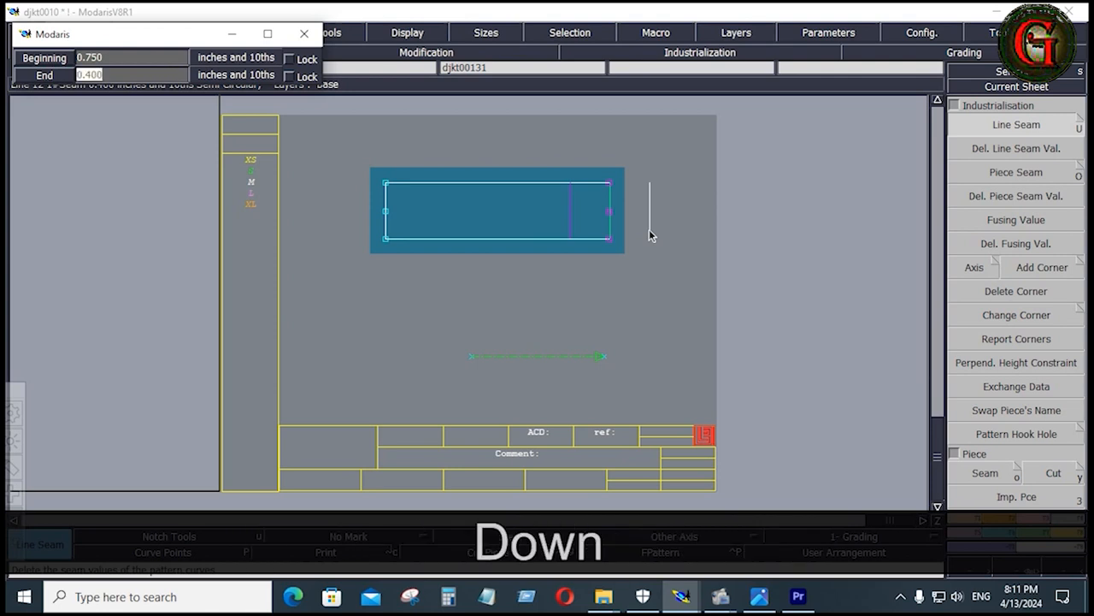
text(.75)
key(Return)
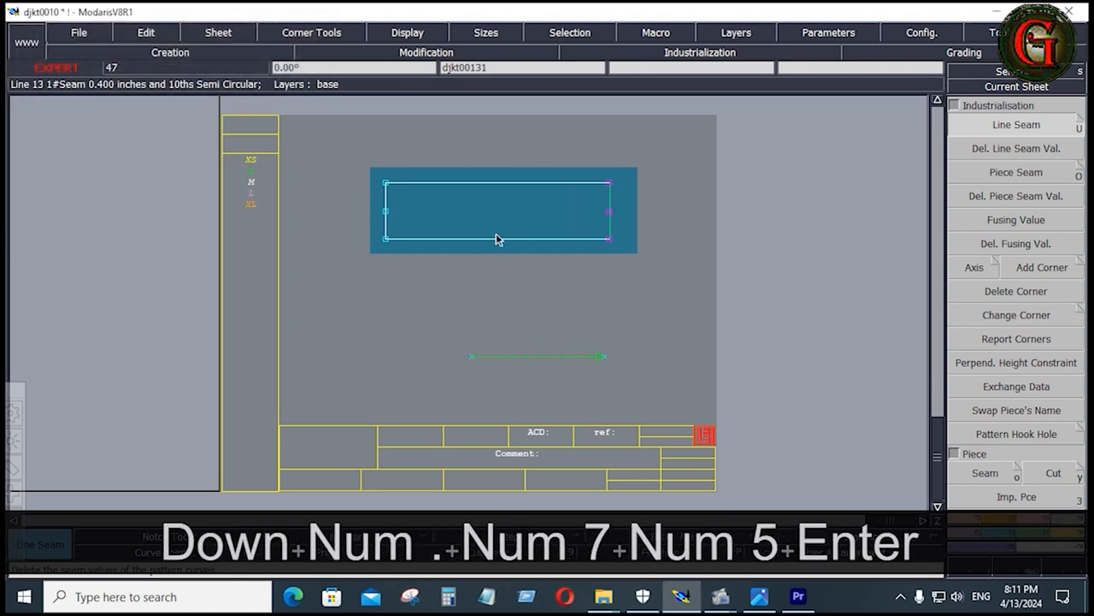
Apply the same 0.75 inch seam allowance to the strip piece's left short end
drag(368, 164, 422, 309)
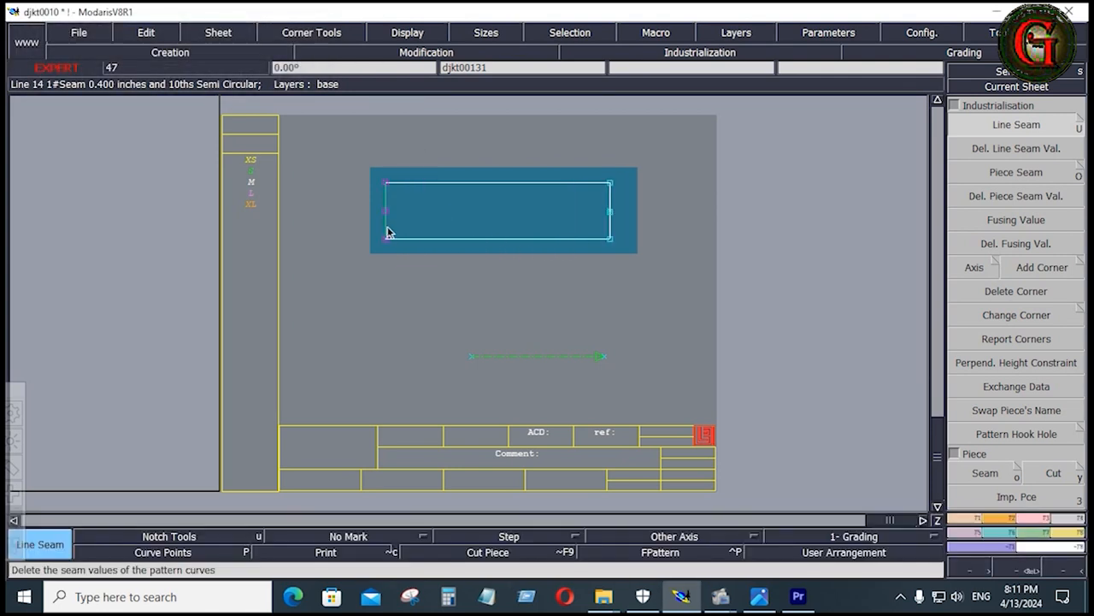
click(384, 224)
key(Down)
key(Down)
key(Down)
click(484, 299)
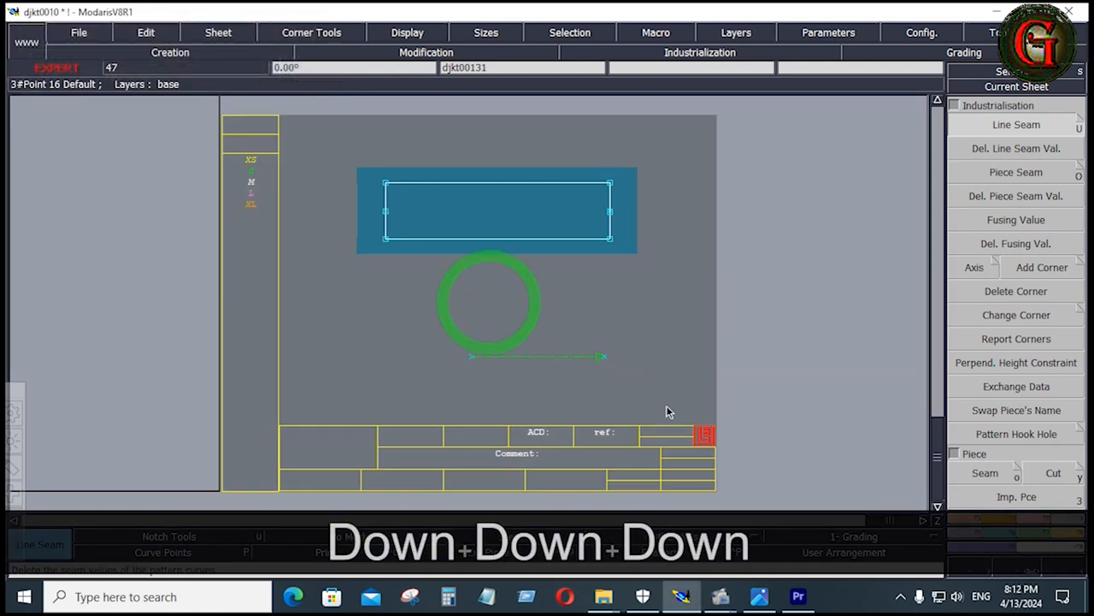
Move the grain line axis from below the strip piece to its centre
click(544, 357)
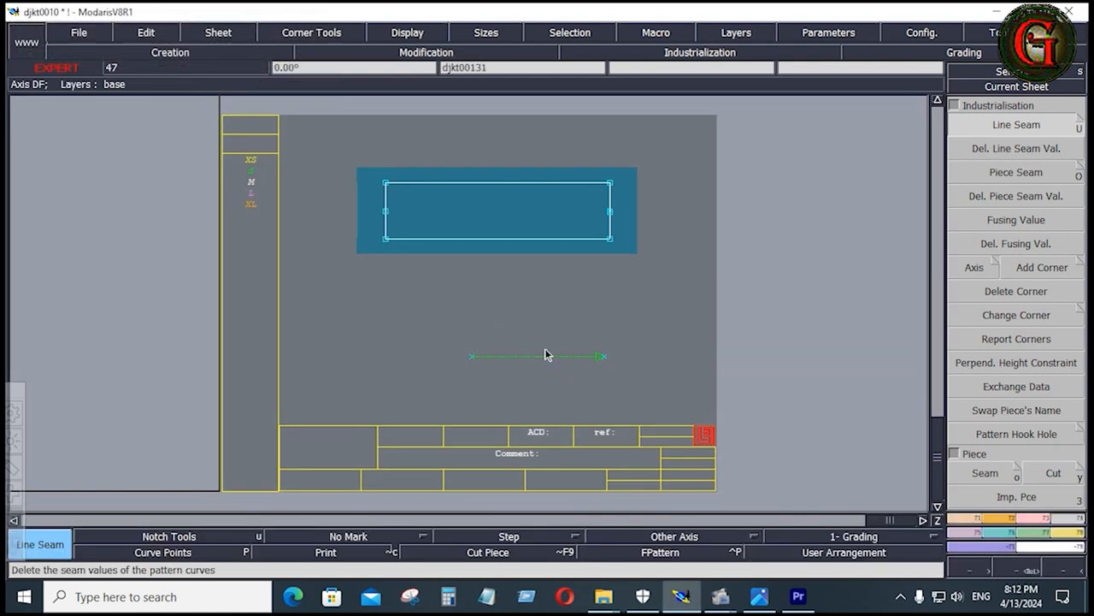
click(550, 357)
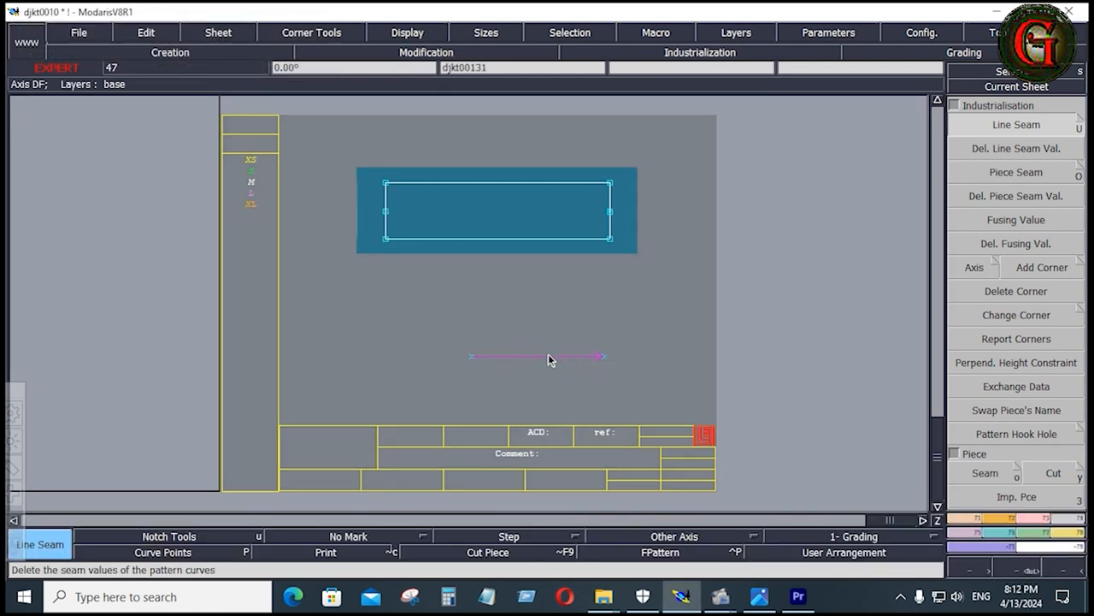
key(d)
click(548, 357)
click(513, 214)
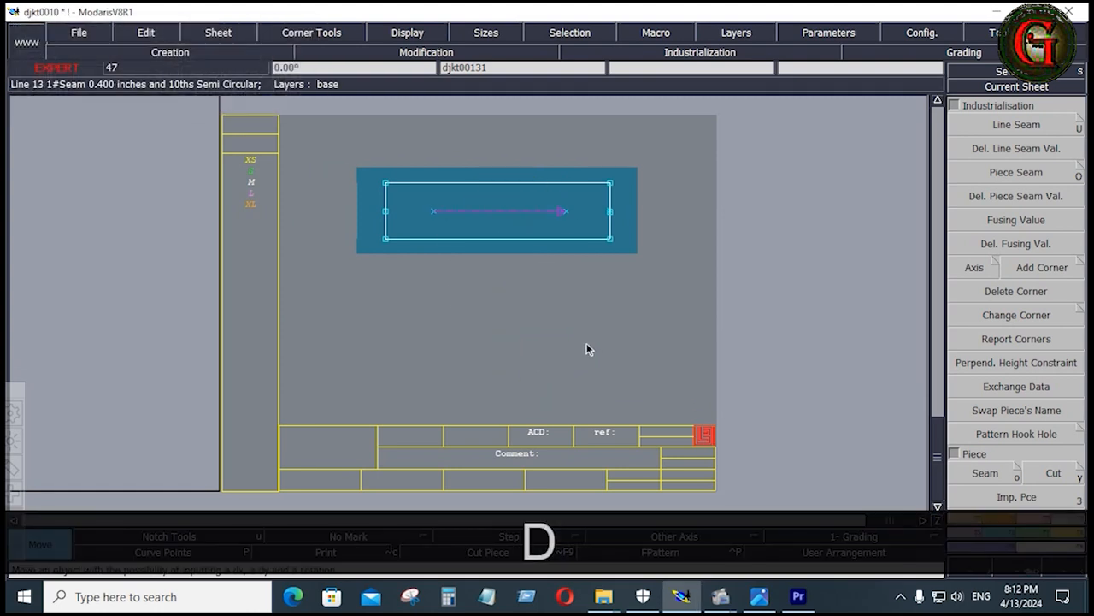
click(586, 344)
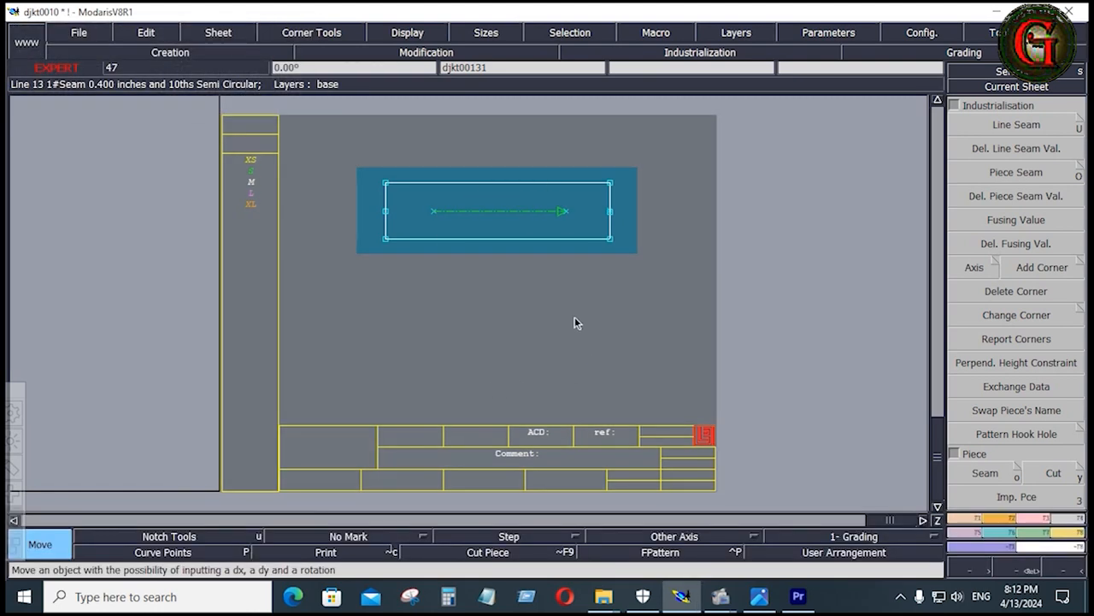
Enter "BONE 1X2" as the comment of the strip piece's sheet
key(e)
click(551, 453)
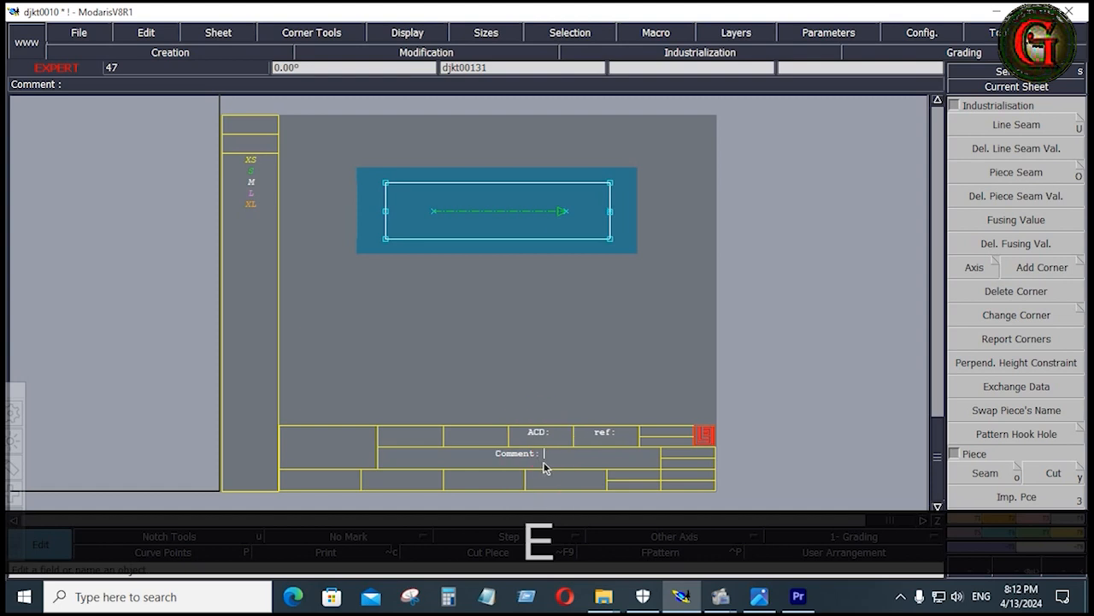
text(BO)
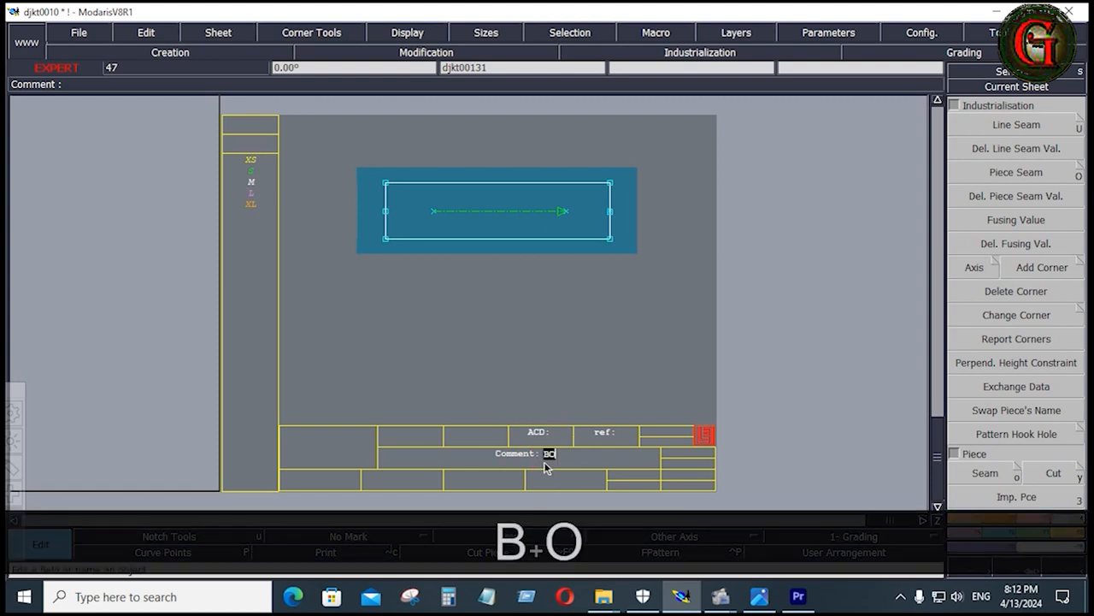
text(NE )
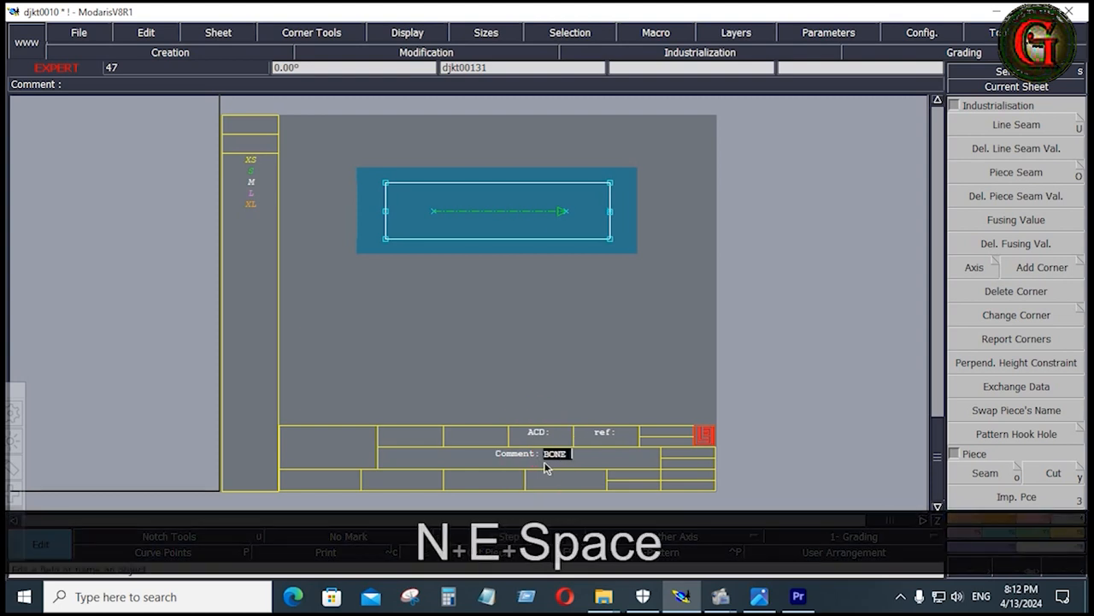
text(1X2)
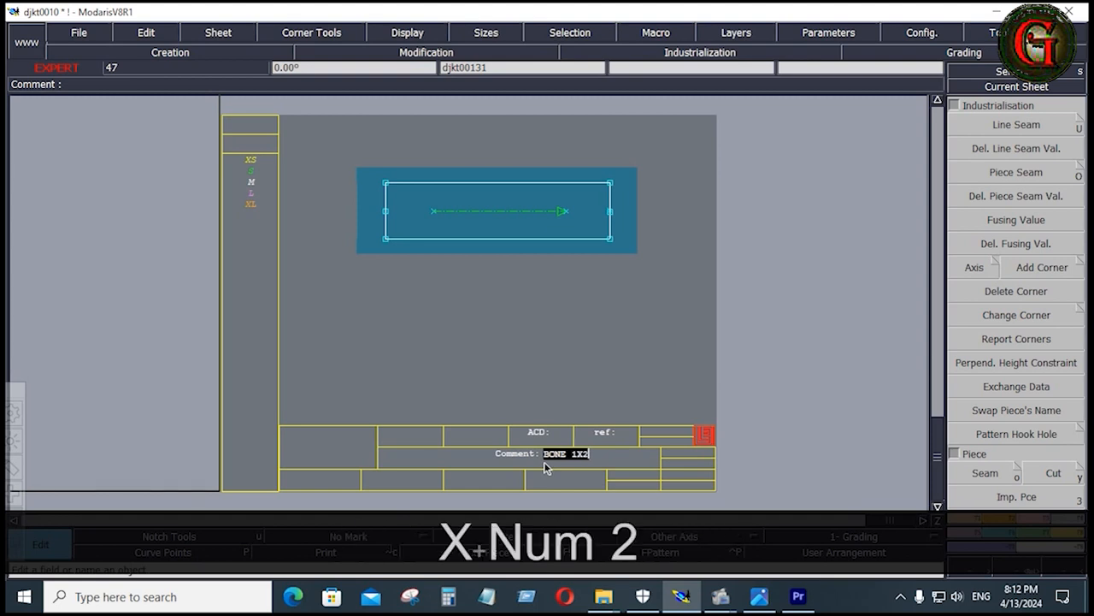
key(Return)
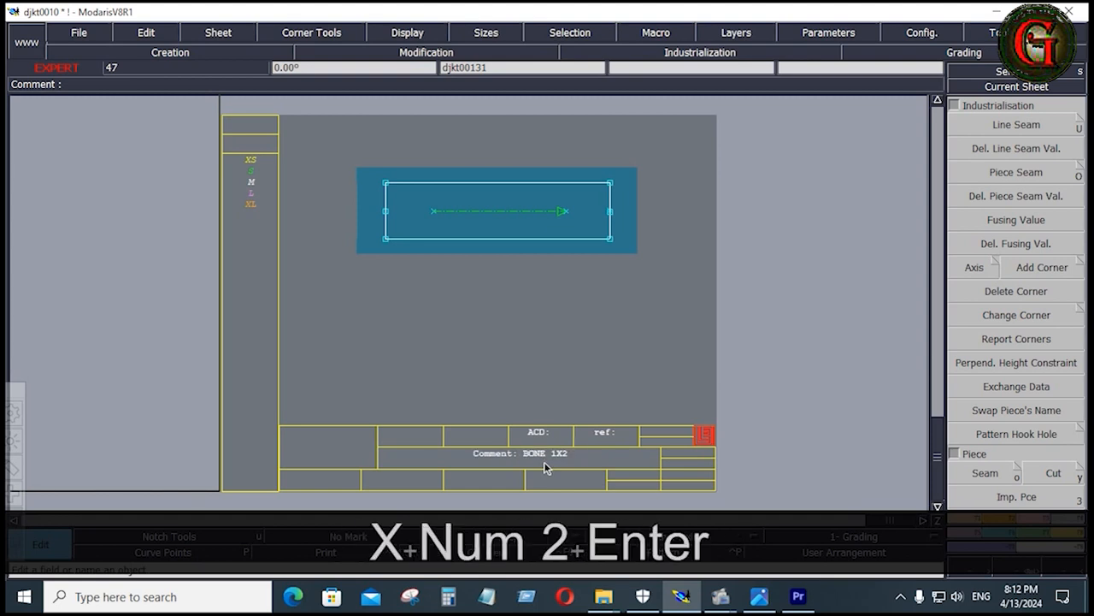
Arrange all sheets on the desk, and give the selected edges of the square pocket bag beside the front a 0.4 inch seam allowance
key(j)
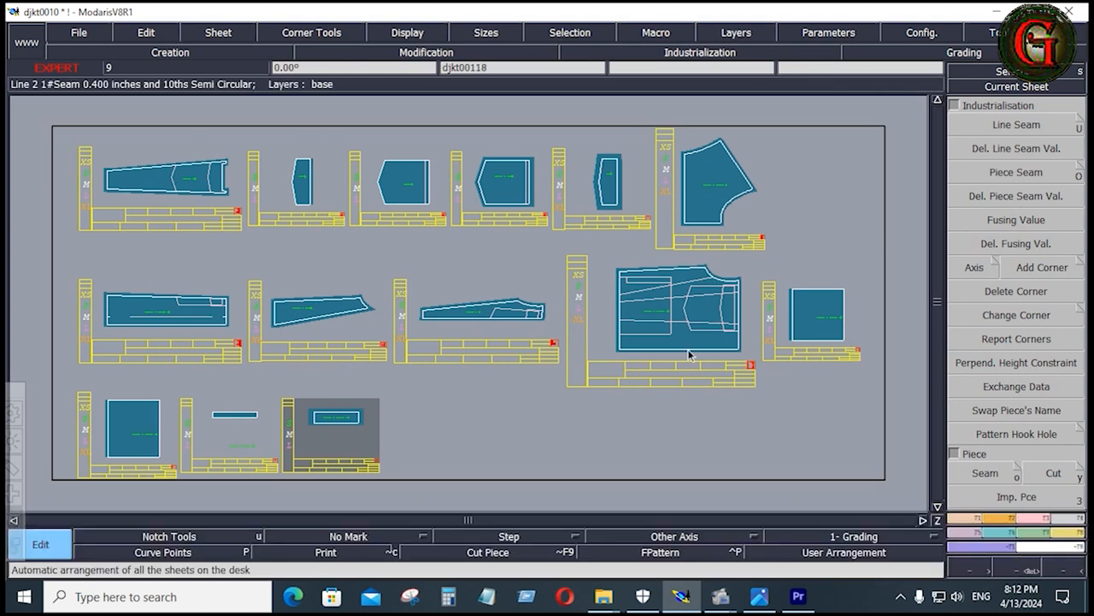
click(1022, 126)
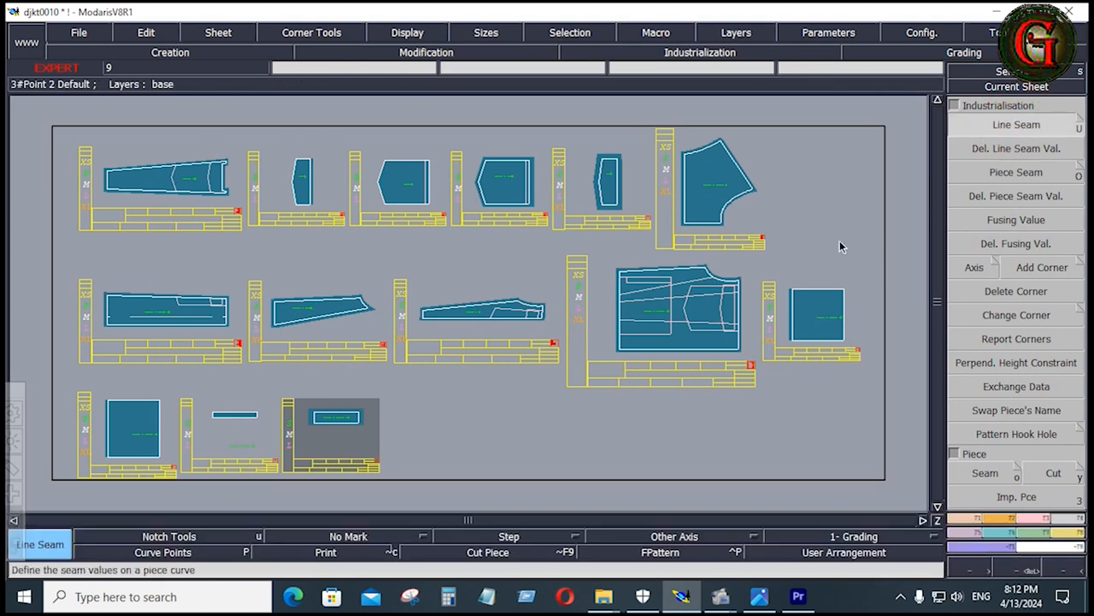
click(844, 313)
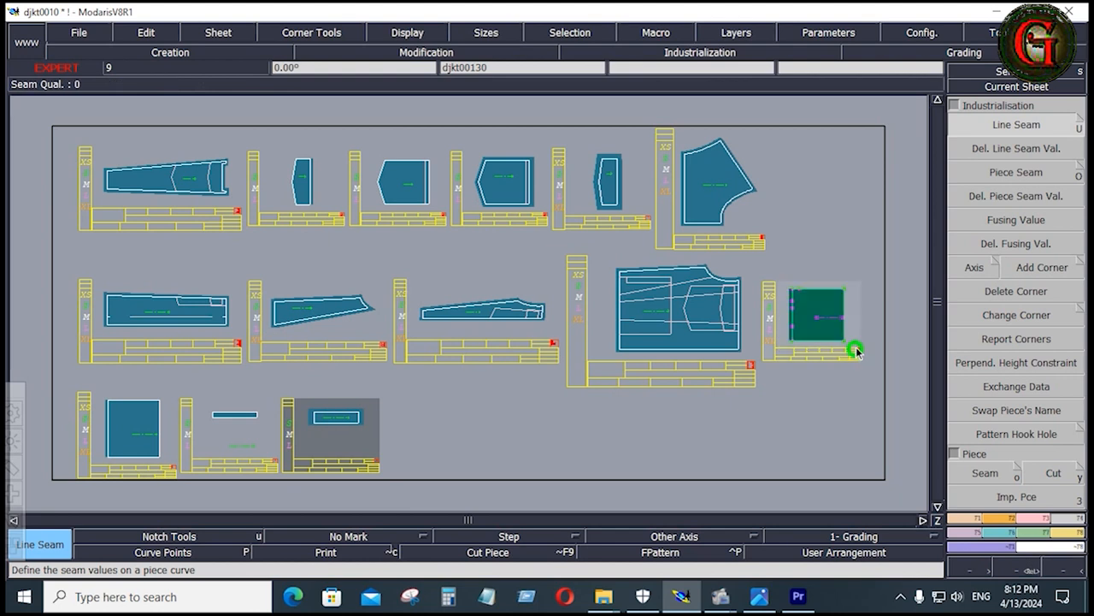
click(854, 311)
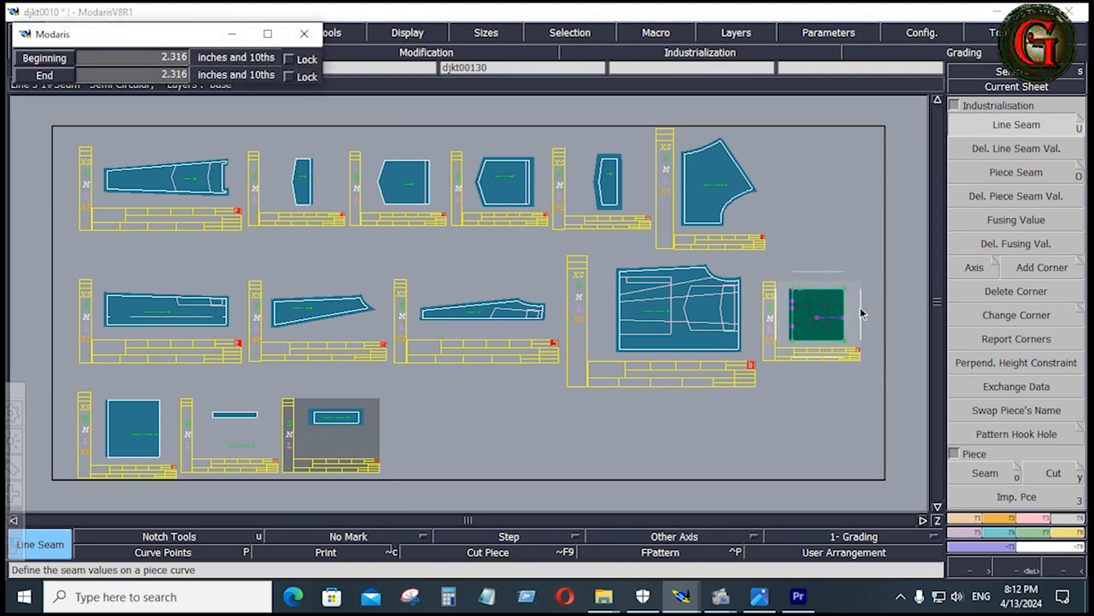
key(Down)
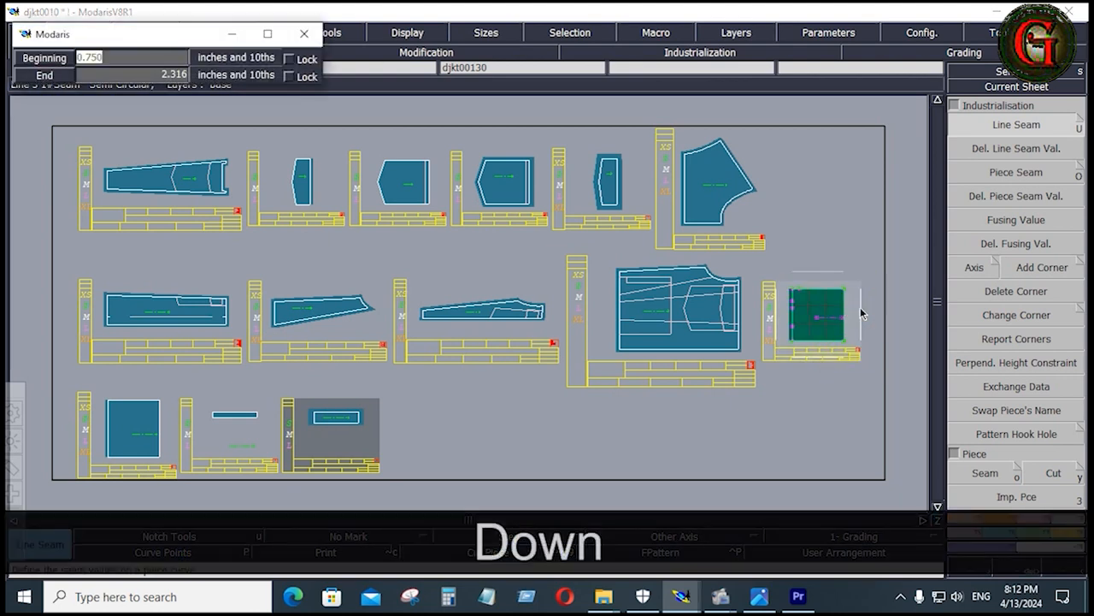
text(.4)
key(Down)
text(.4)
key(Down)
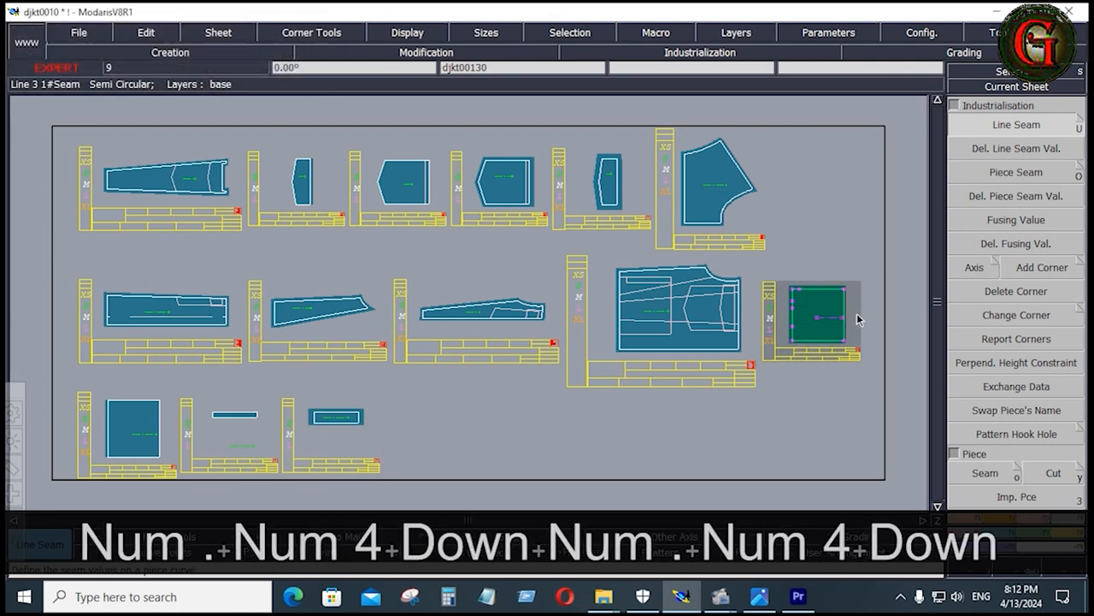
Give the right edge of the square pocket bag beside the front a 0.75 inch seam allowance at both ends
drag(830, 267, 867, 348)
click(858, 328)
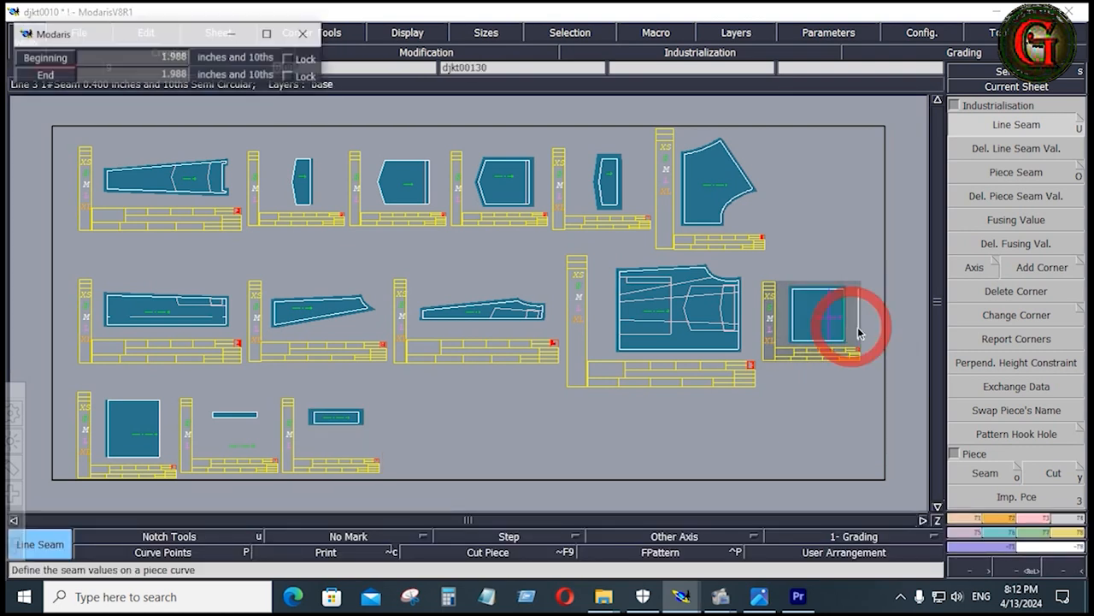
key(Down)
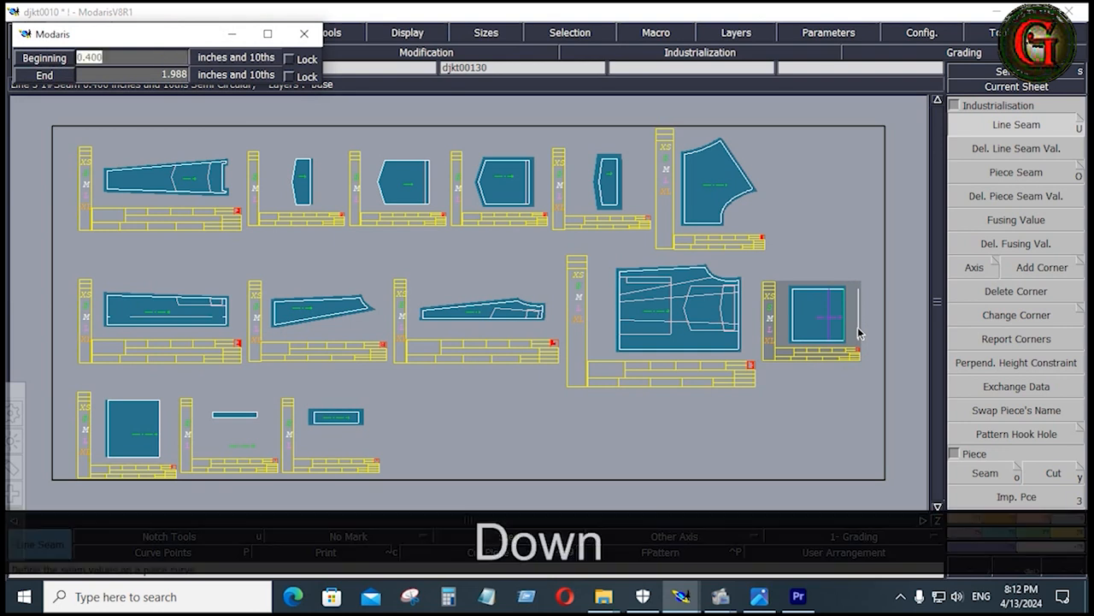
text(.75)
key(Down)
text(.)
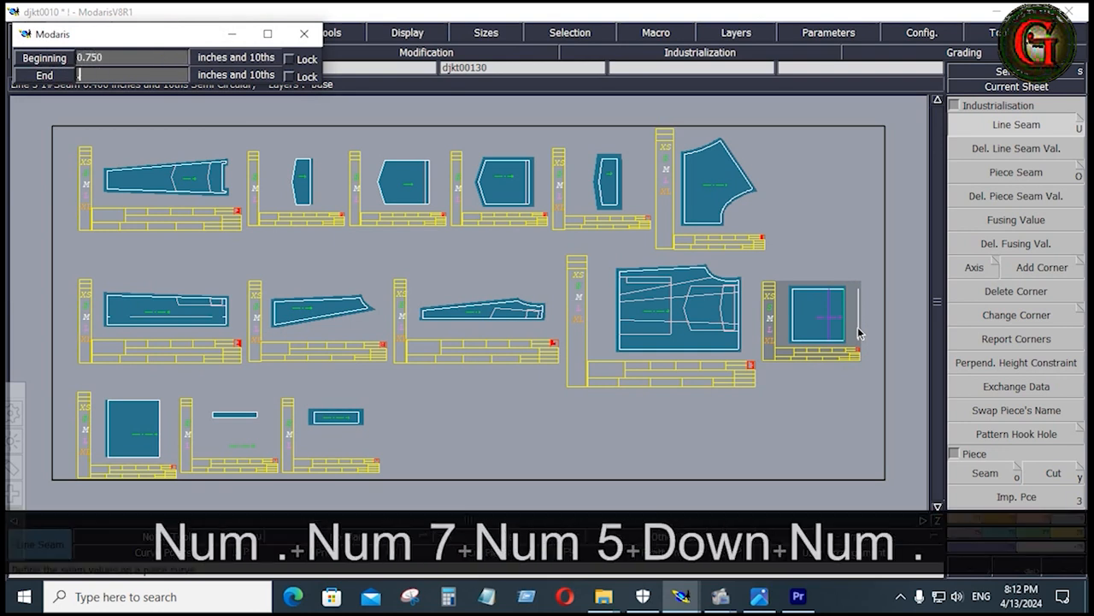
text(75)
key(Return)
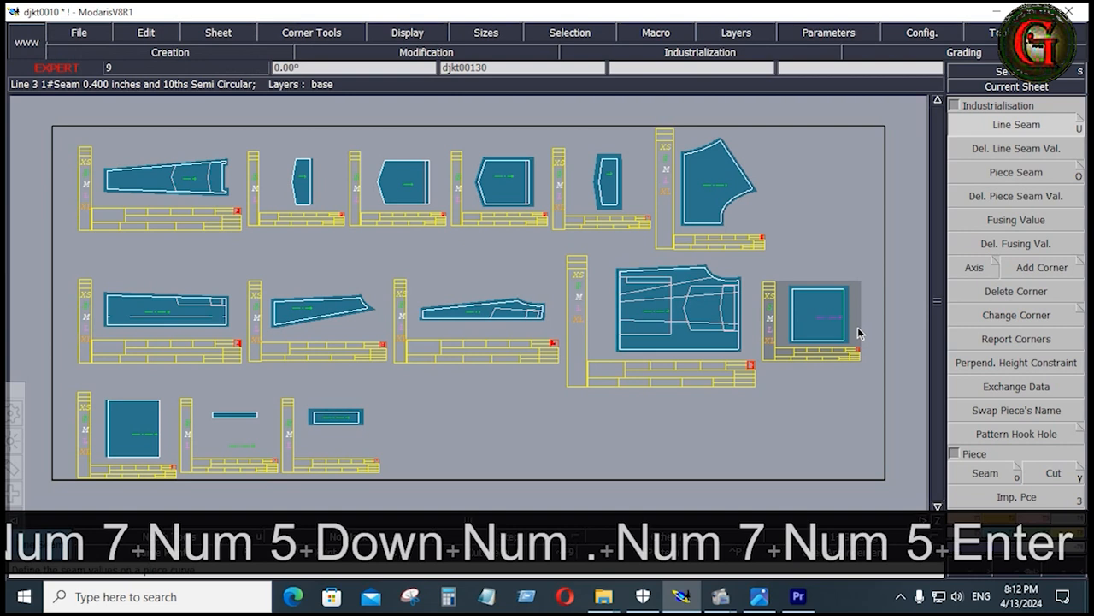
click(807, 408)
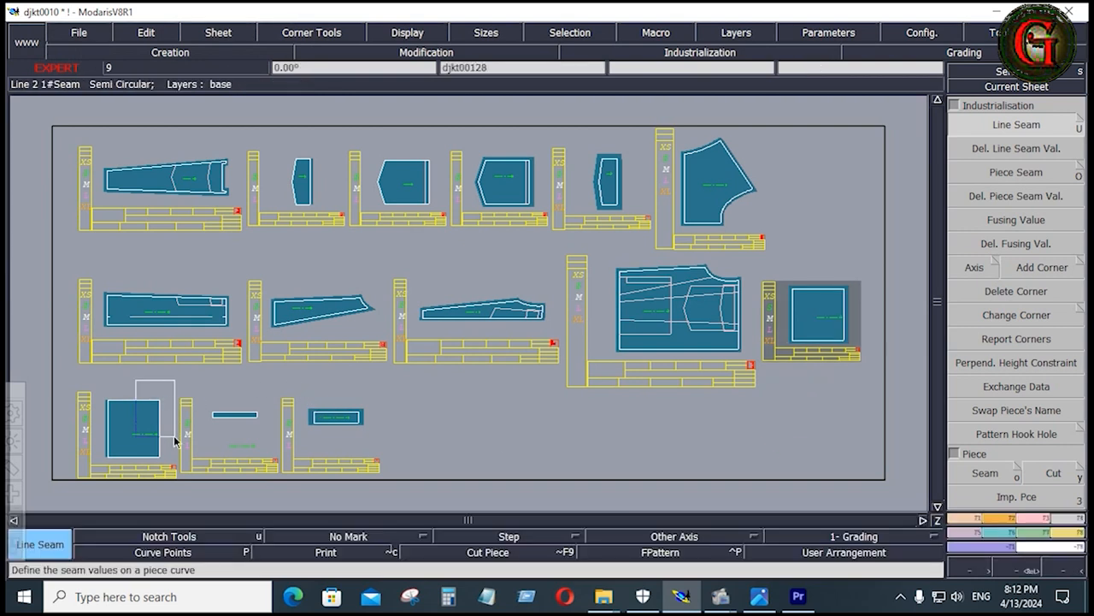
Apply the same 0.75 inch seam allowance to the right edge of the square pocket bag in the lowest row
click(165, 445)
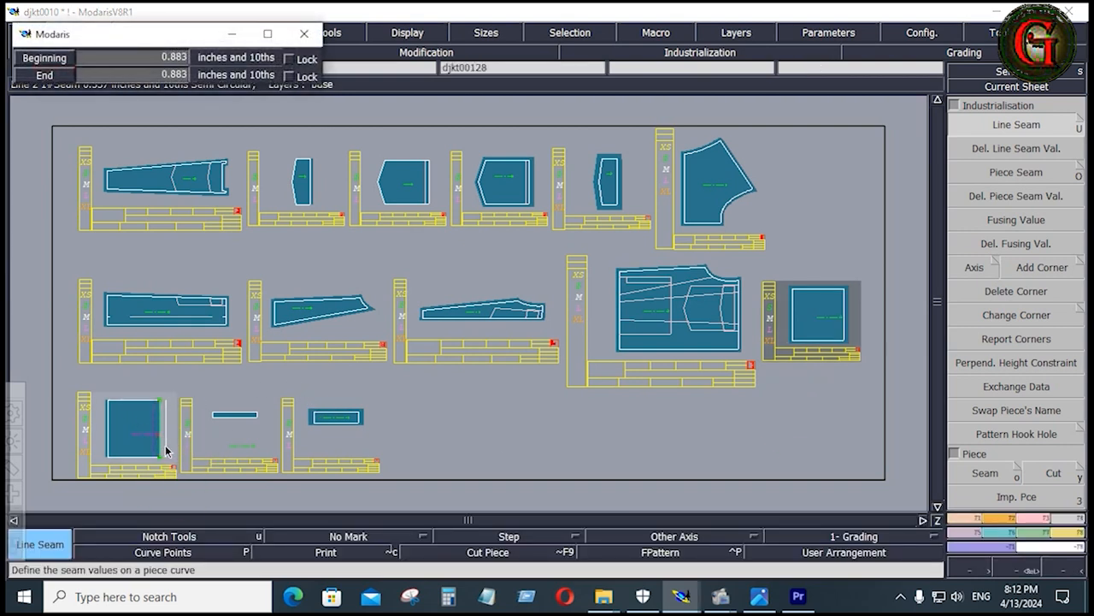
key(Down)
key(Down)
key(Down)
Give the upper and lower edges of the lowest row's pocket bag a 0.4 inch seam allowance
click(141, 396)
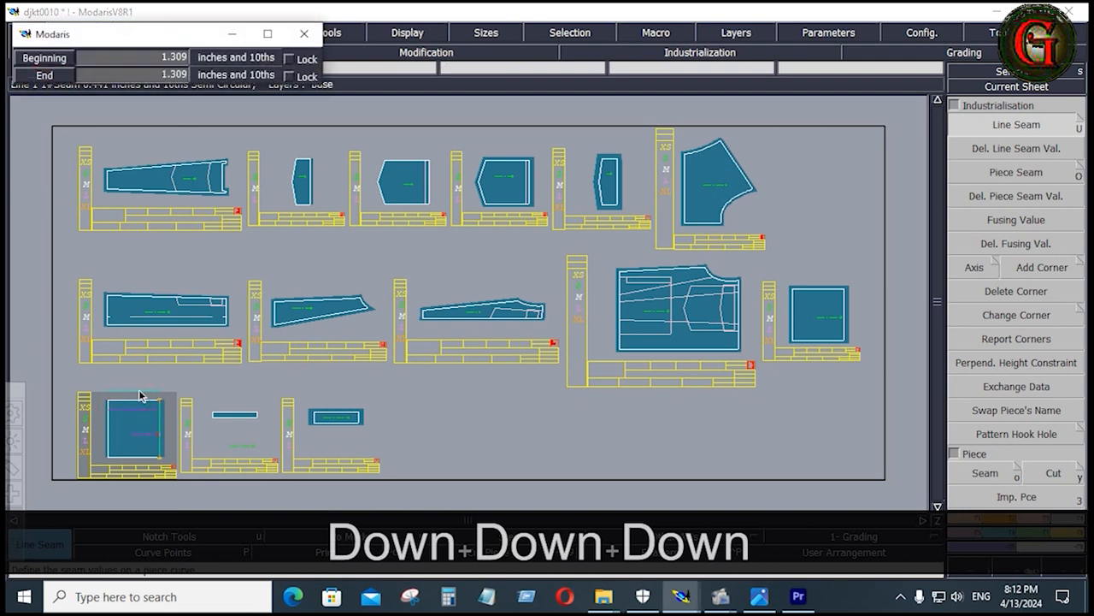
key(Down)
text(.4)
key(Down)
text(.4)
key(Down)
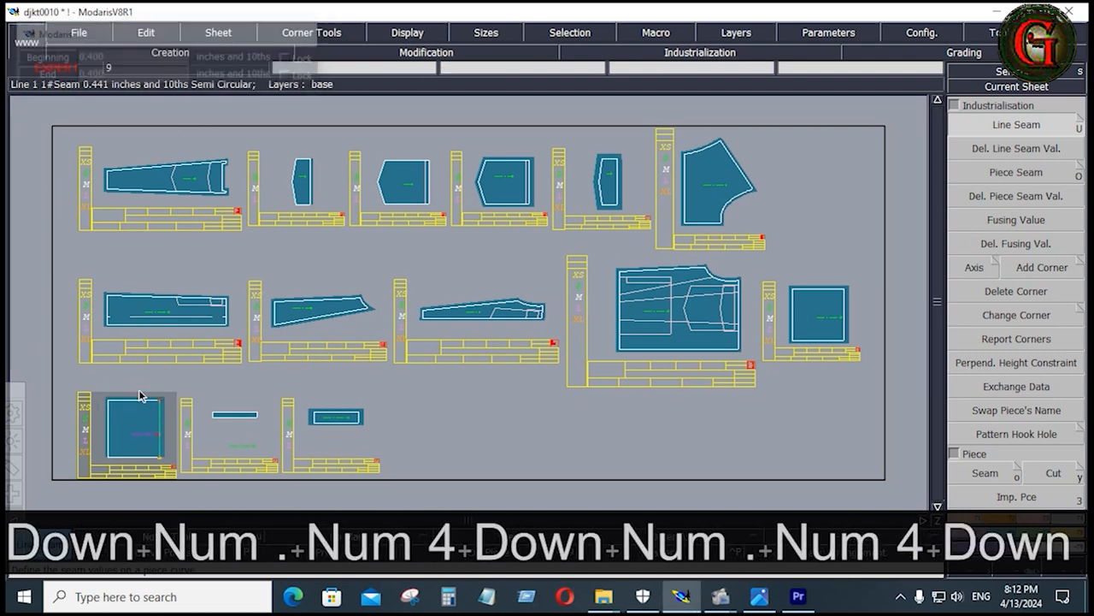
click(139, 462)
key(Down)
key(Down)
key(Down)
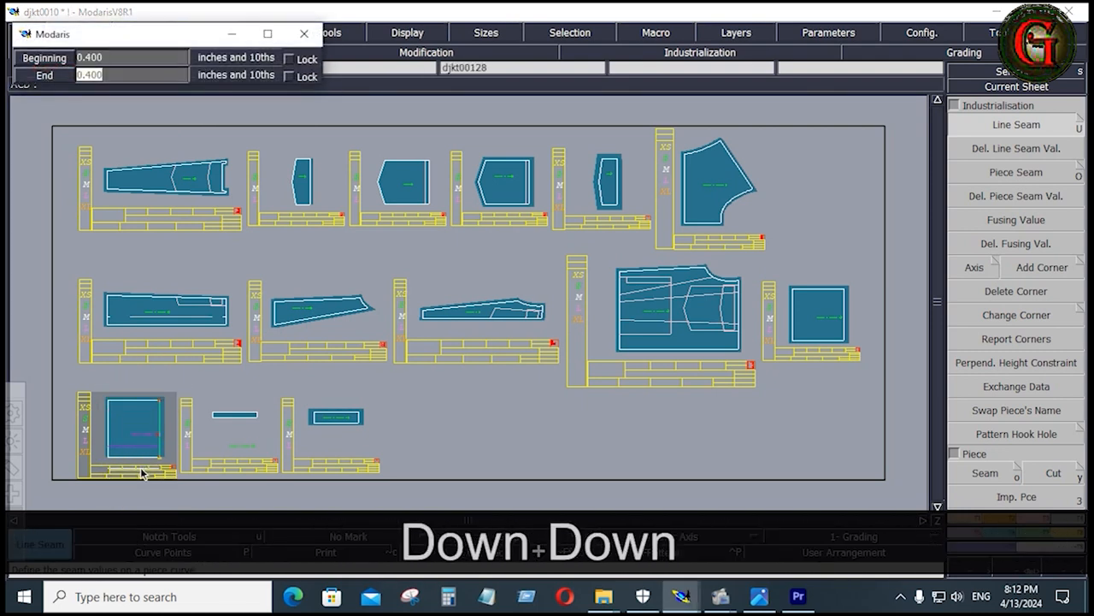
right_click(512, 442)
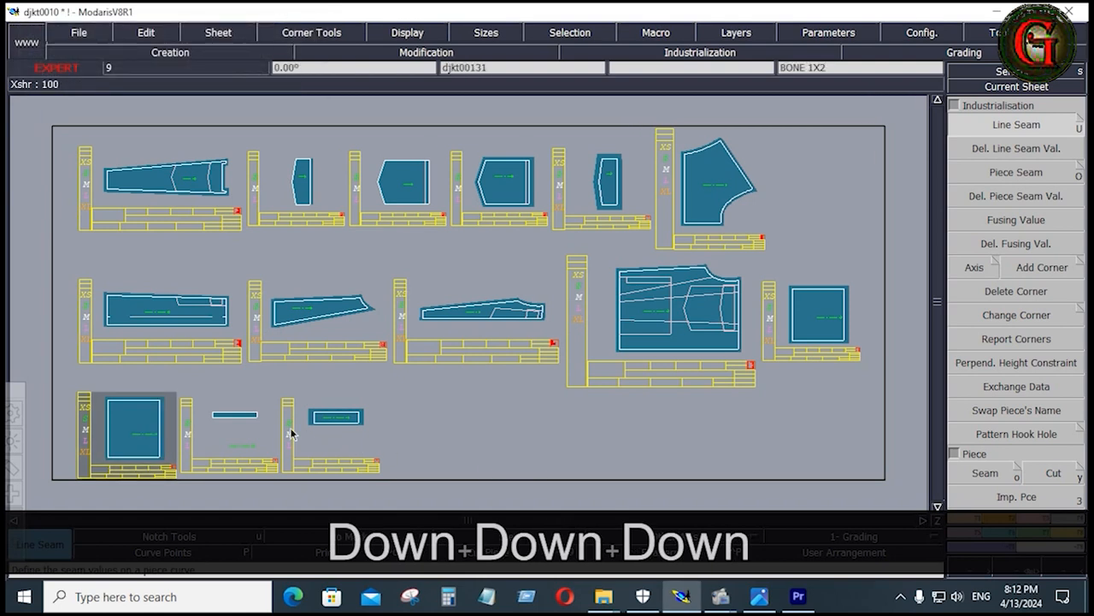
Delete the sheet of the narrow strip that has no seam allowance
click(239, 421)
key(shift+z)
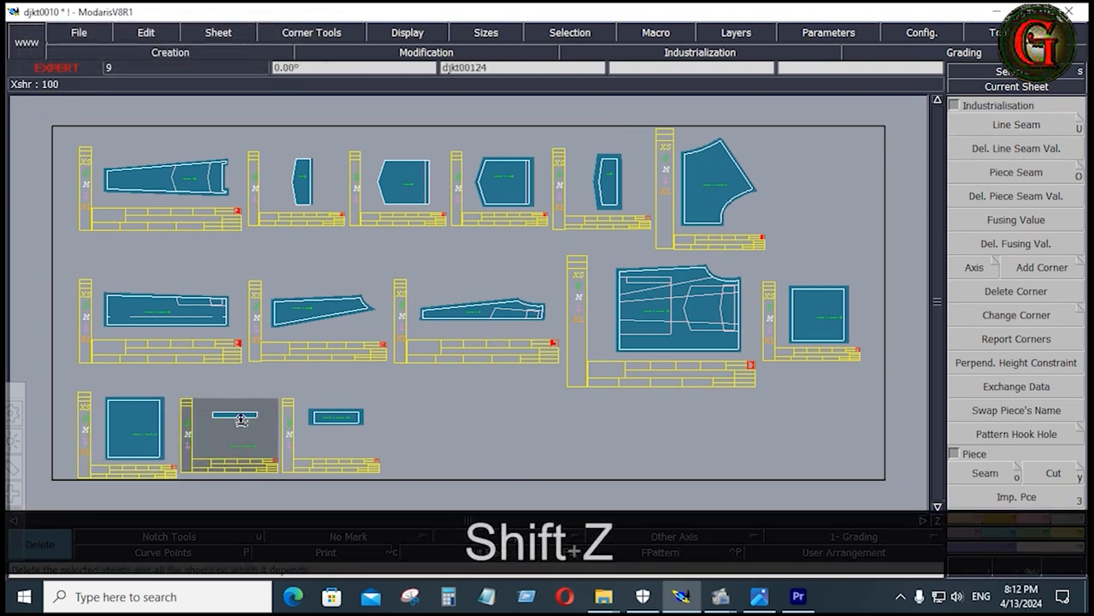
shift+click(241, 419)
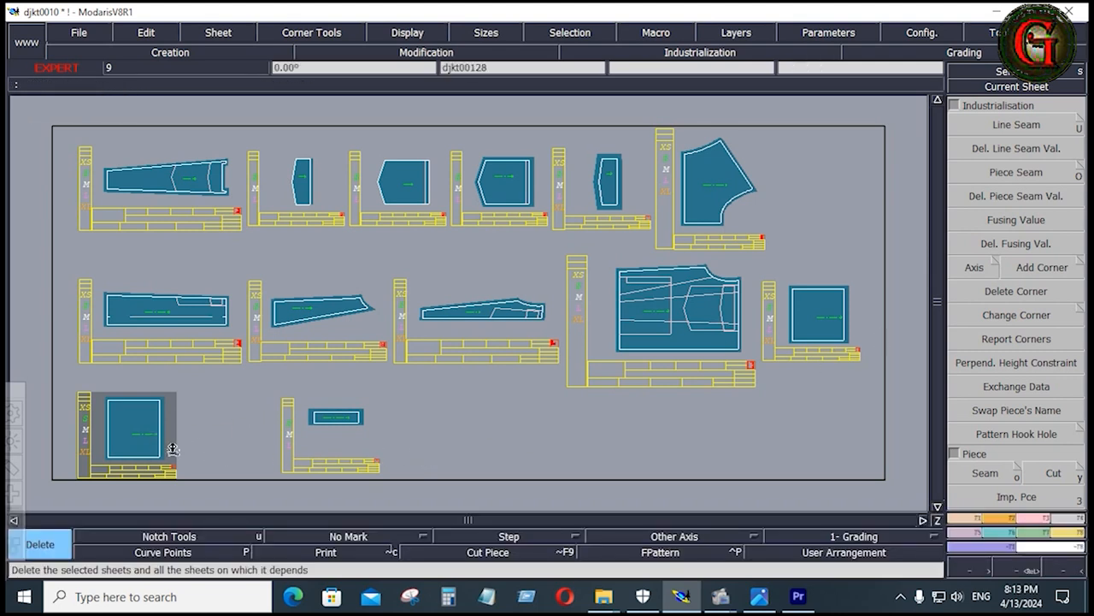
Enter "PKT B1X2" as the comment of the lowest row's pocket bag sheet
key(Home)
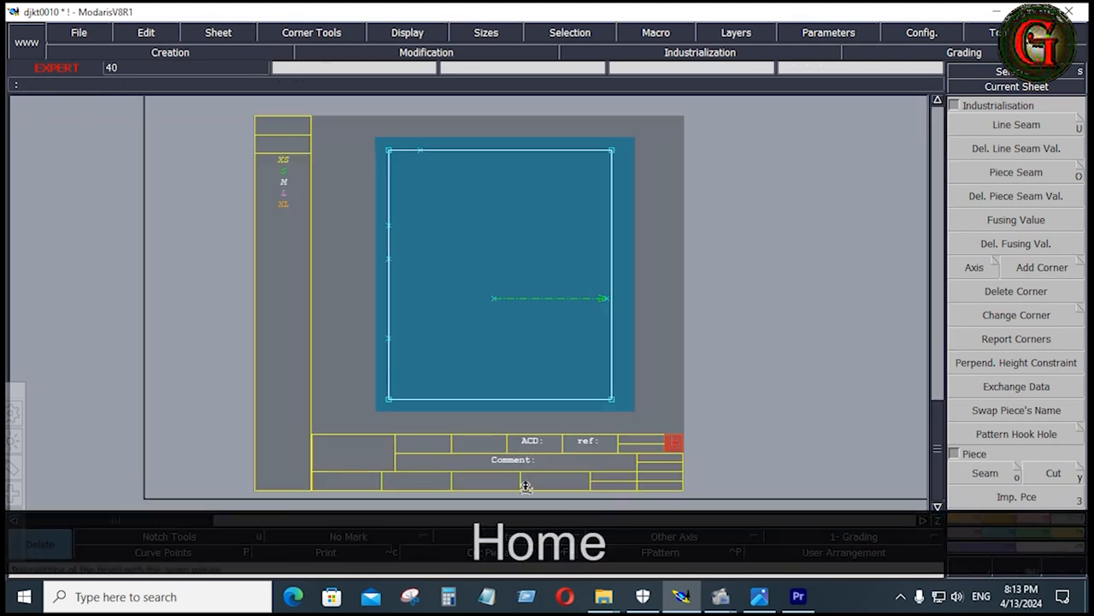
key(e)
click(537, 461)
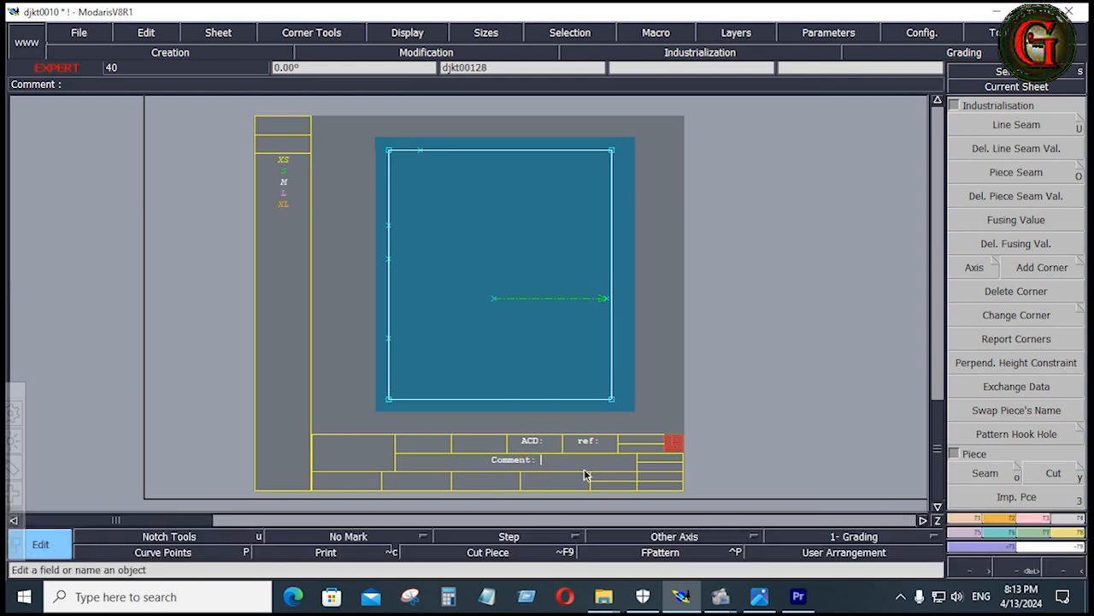
text(PKT)
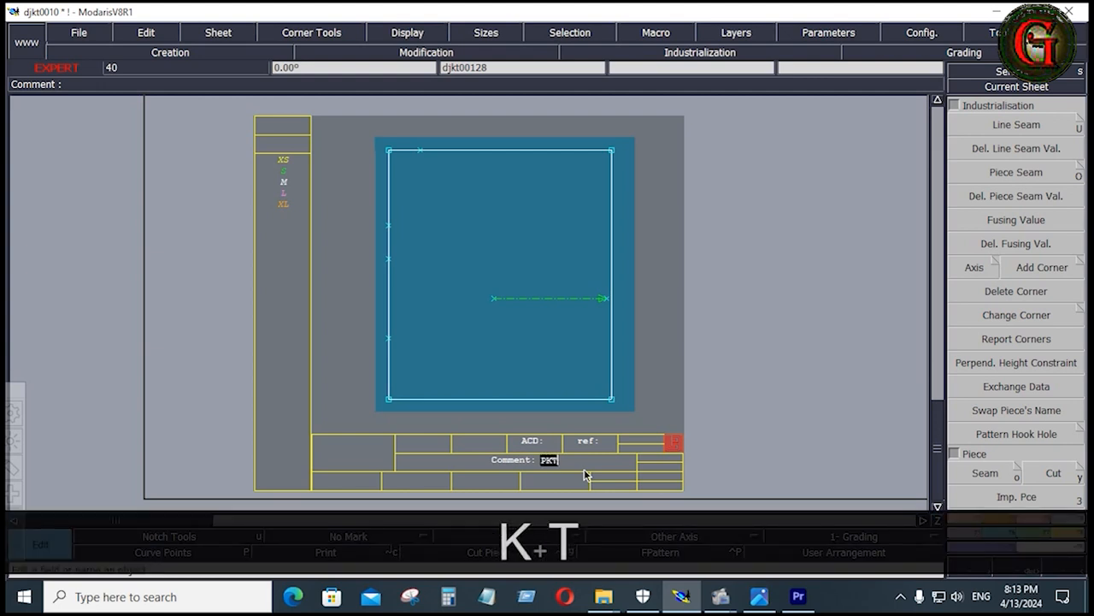
text( B)
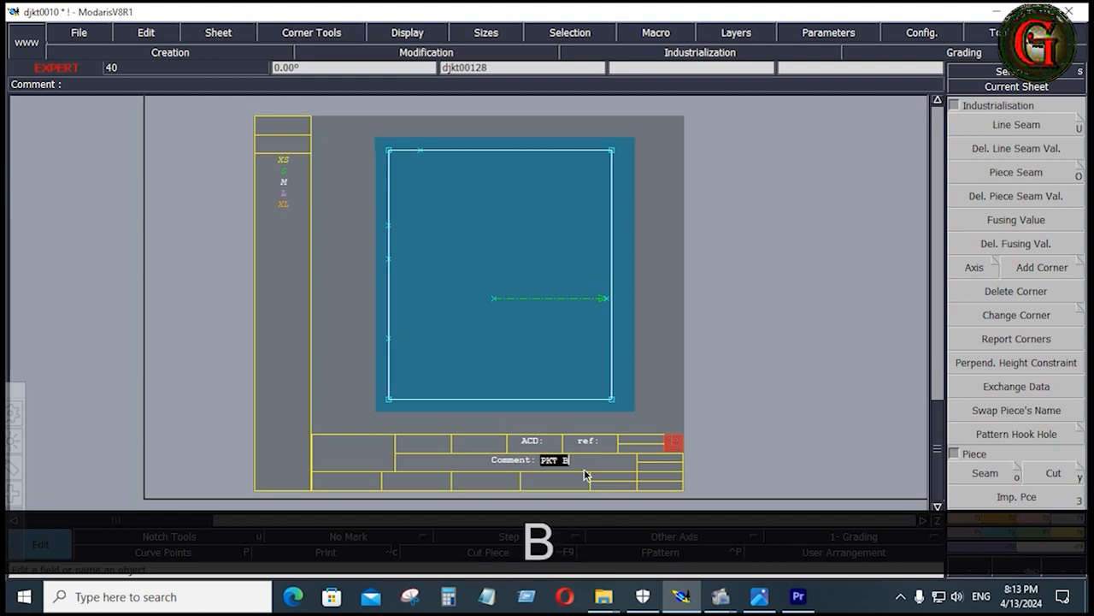
text(1X)
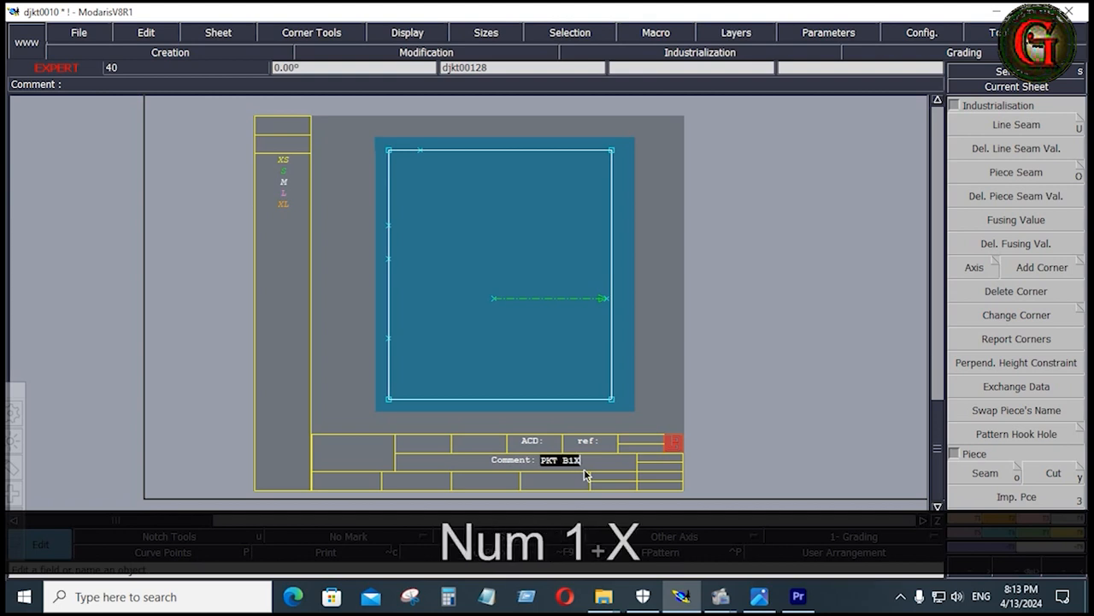
text(2)
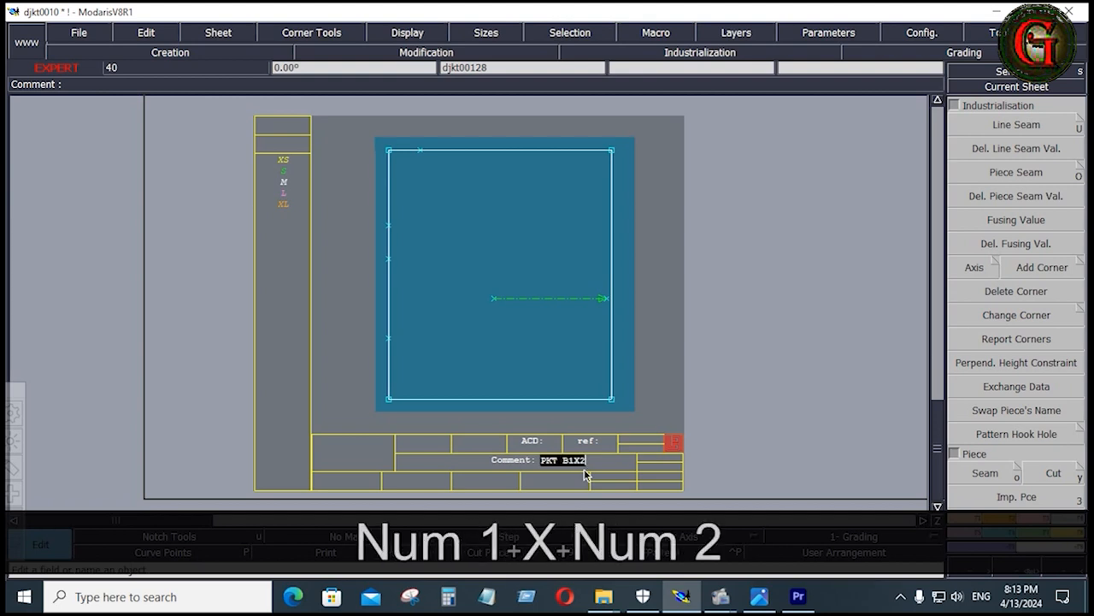
key(Return)
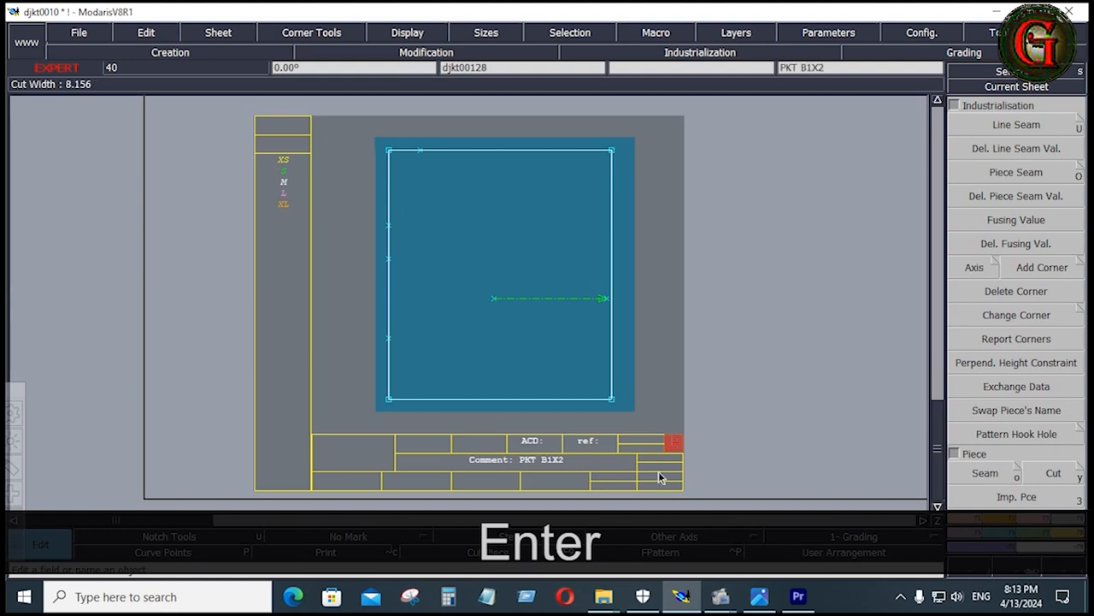
Rearrange the sheets on the desk and enter "PKT 1 1X2" as the comment of the other square pocket bag's sheet
key(j)
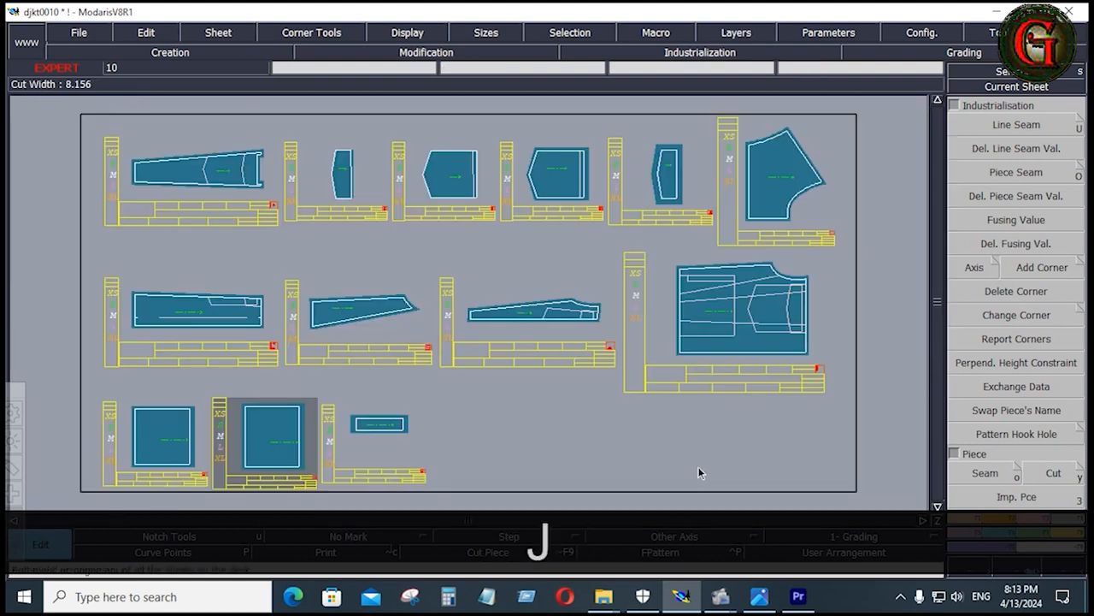
click(193, 459)
key(Home)
key(e)
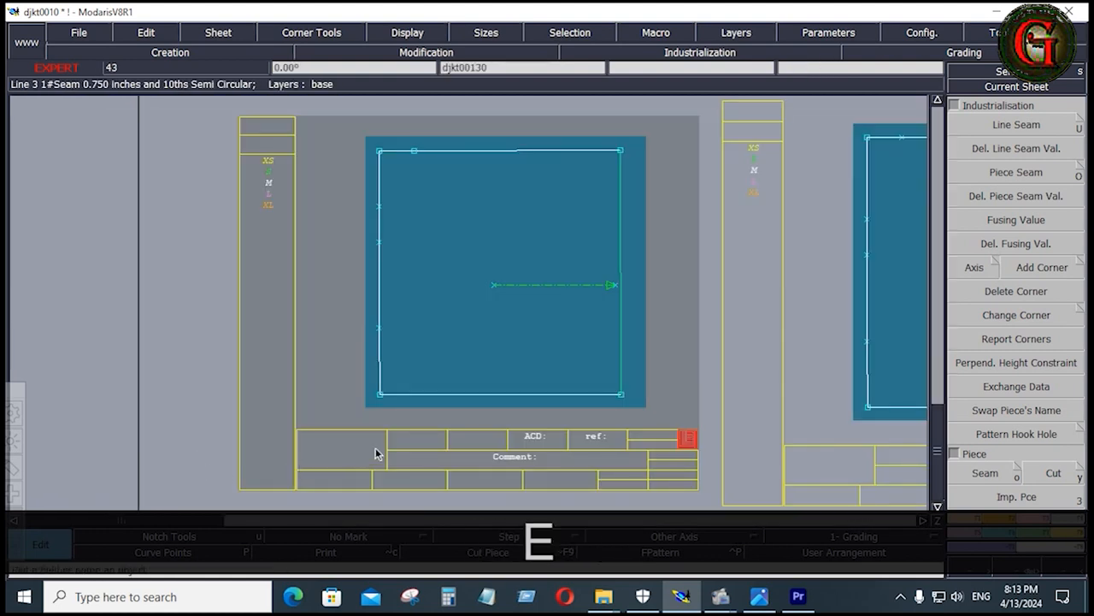
click(521, 458)
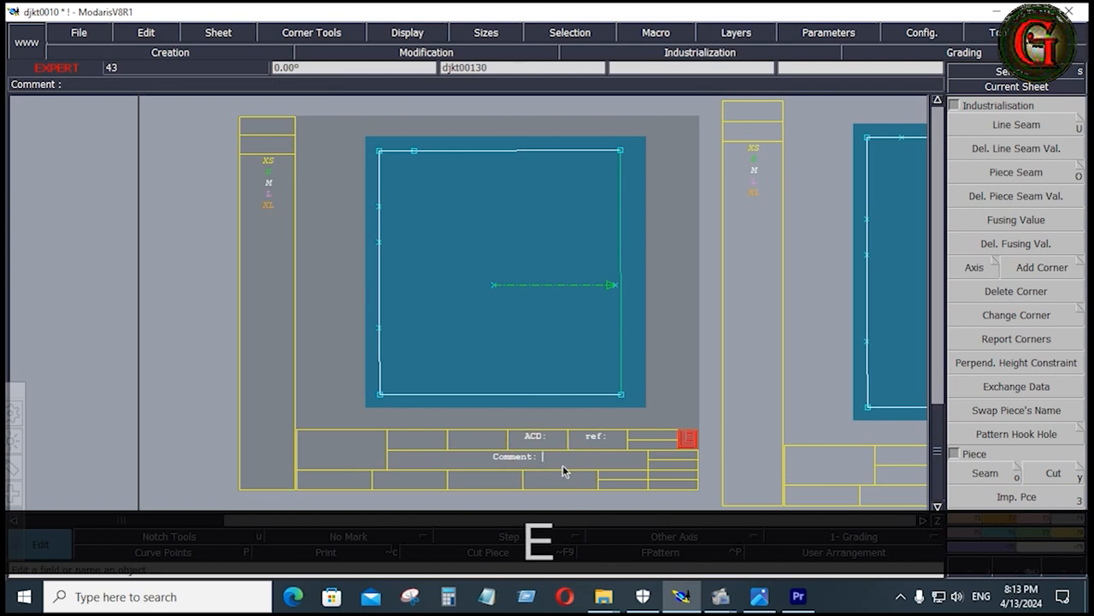
text(PKT)
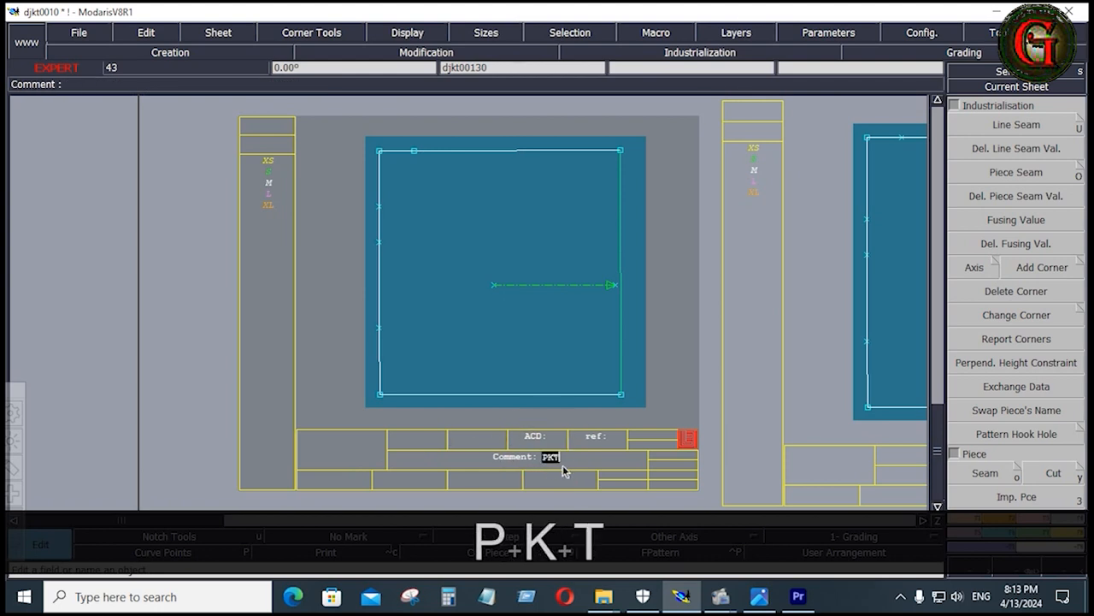
text( 1 1X2)
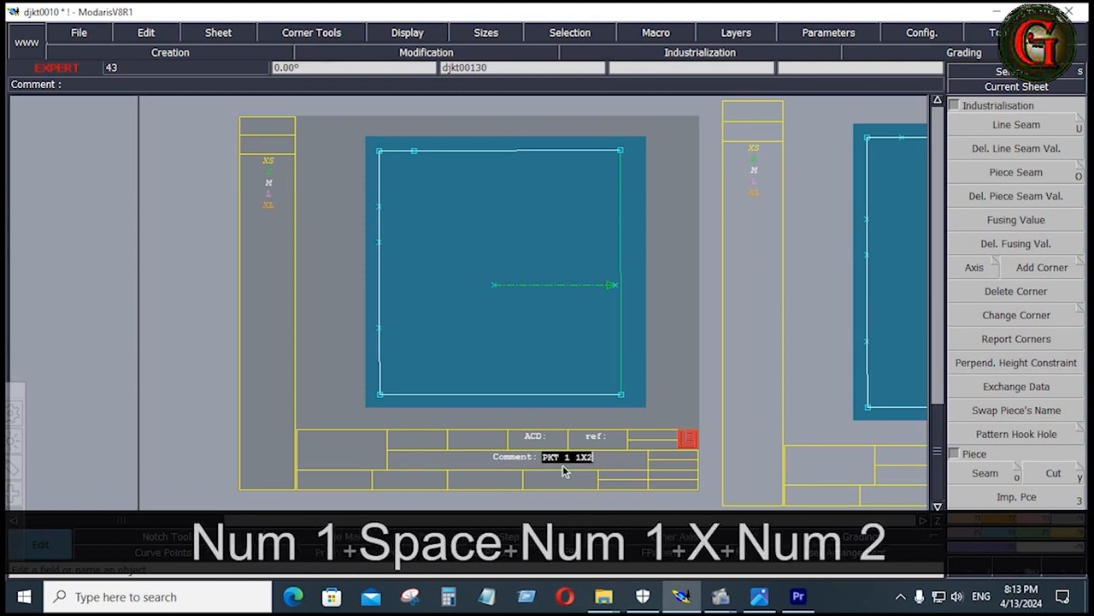
key(Return)
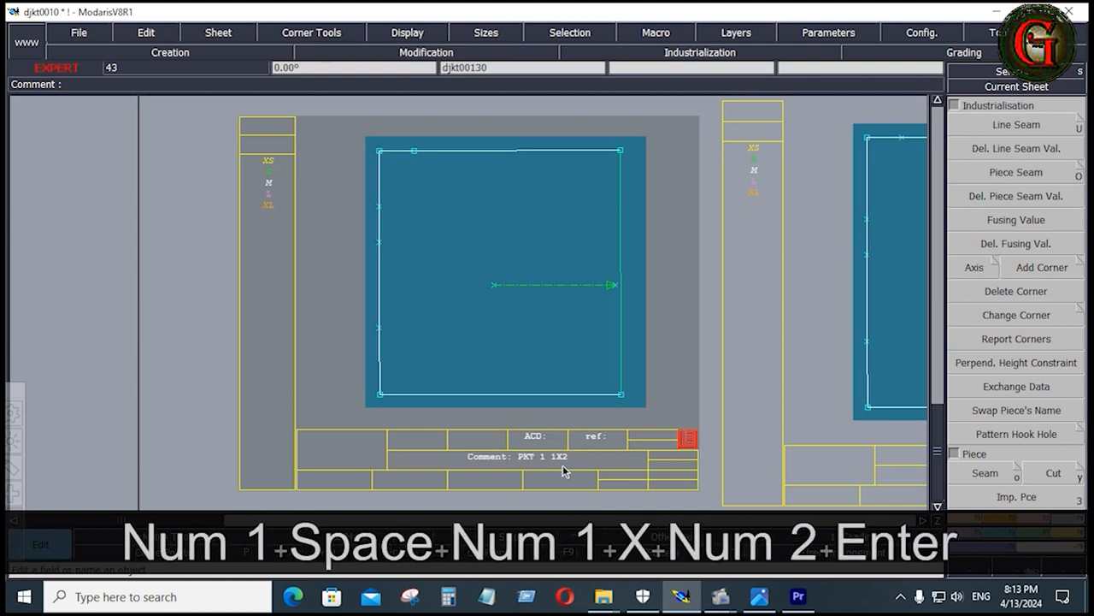
Arrange all sheets on the desk and save the model, continuing past the detected anomalies
key(j)
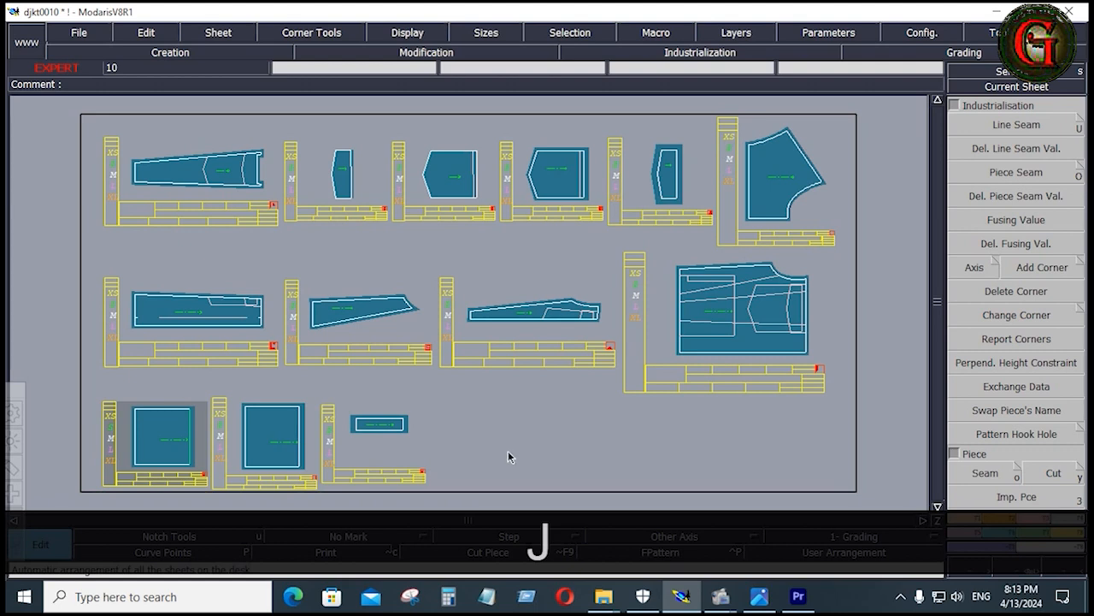
click(78, 33)
click(93, 100)
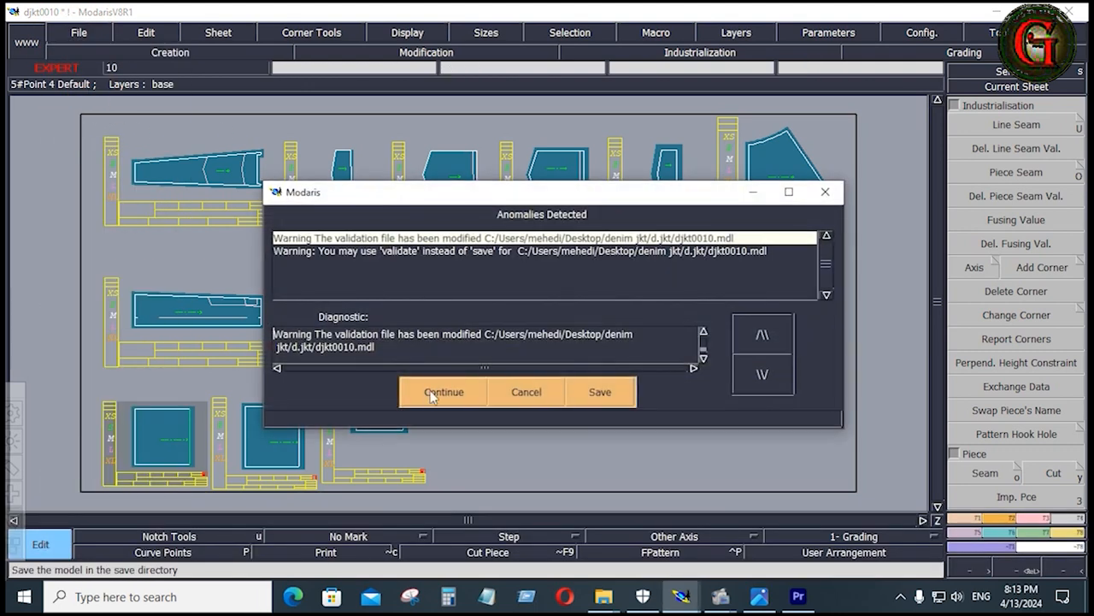
click(463, 394)
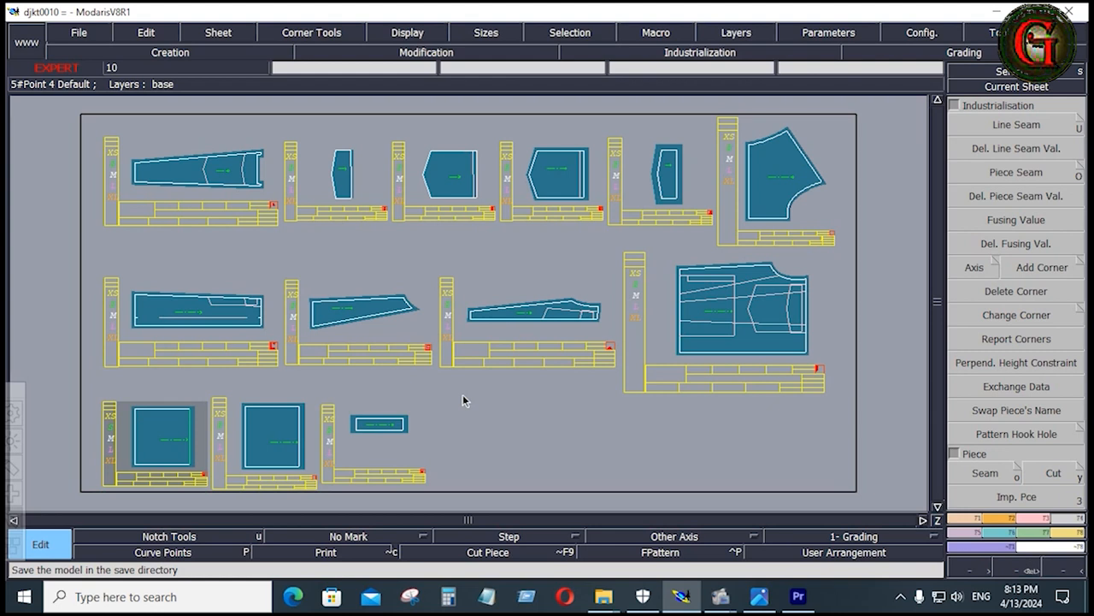
Bring all the model's sheets back onto the desk, and examine the jacket's reference sketch enlarged in the photo viewer
key(KP_8)
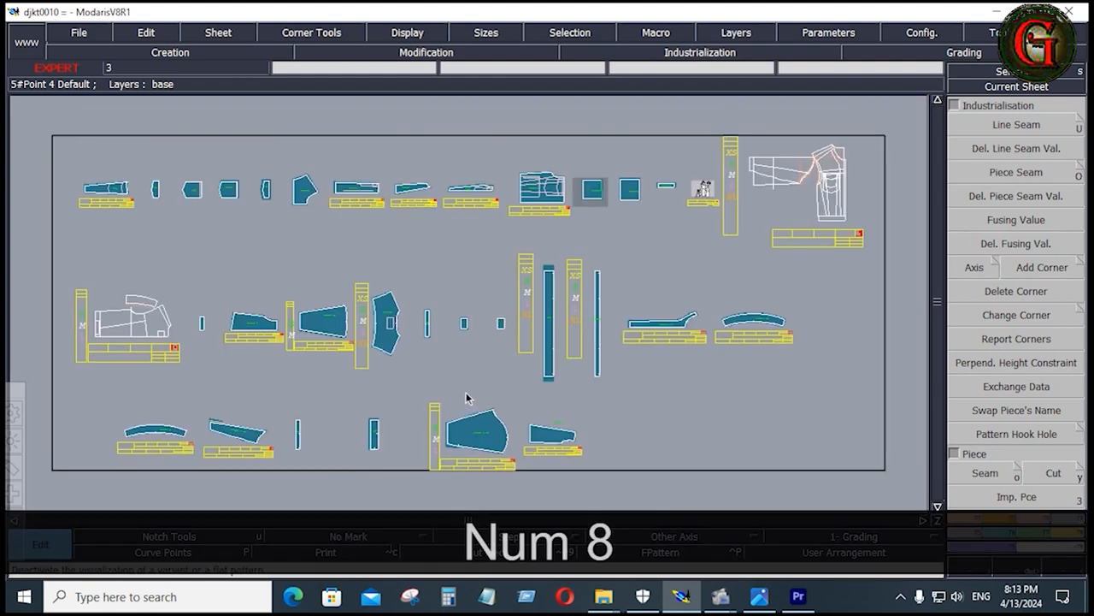
key(j)
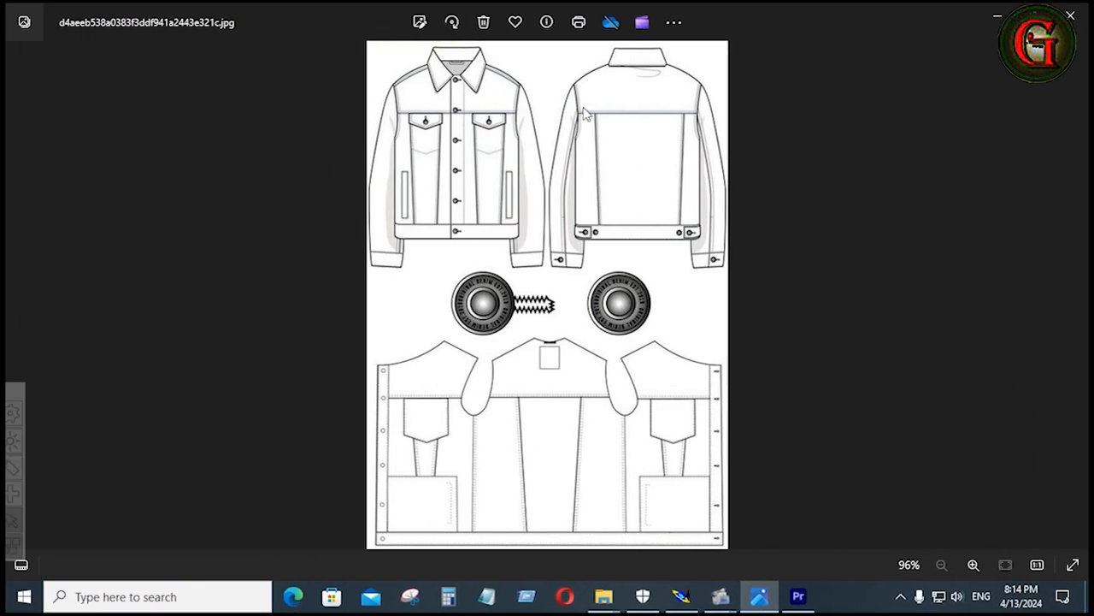
scroll(555, 89, up, 3)
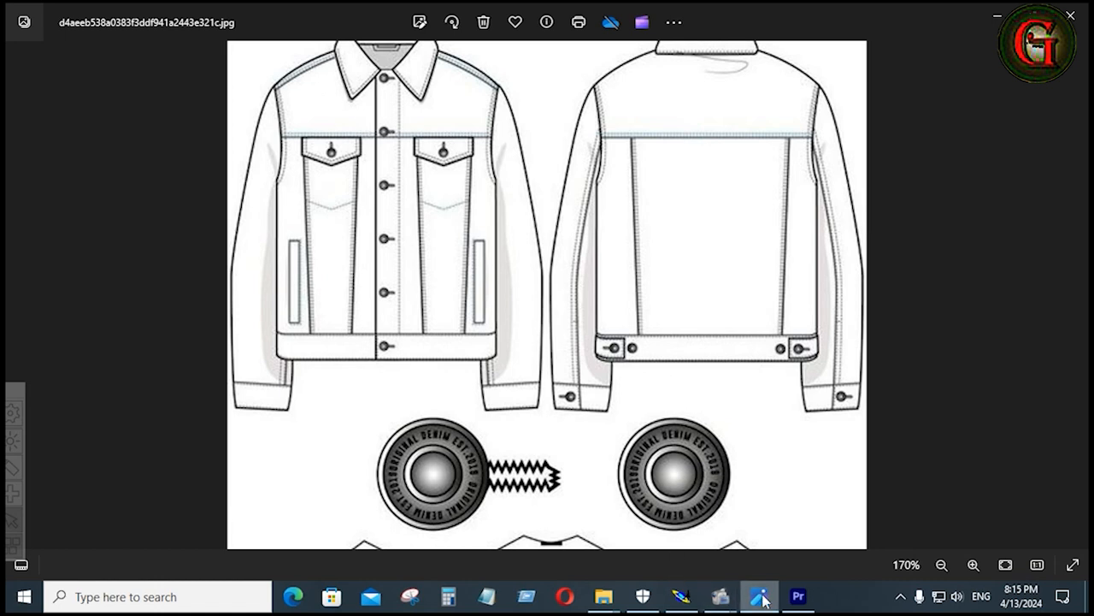
Return to Modaris and set the seam value of the slanted shoulder edge on the FR YOKE 1X2 piece to 0.75 at both ends
click(681, 596)
key(Home)
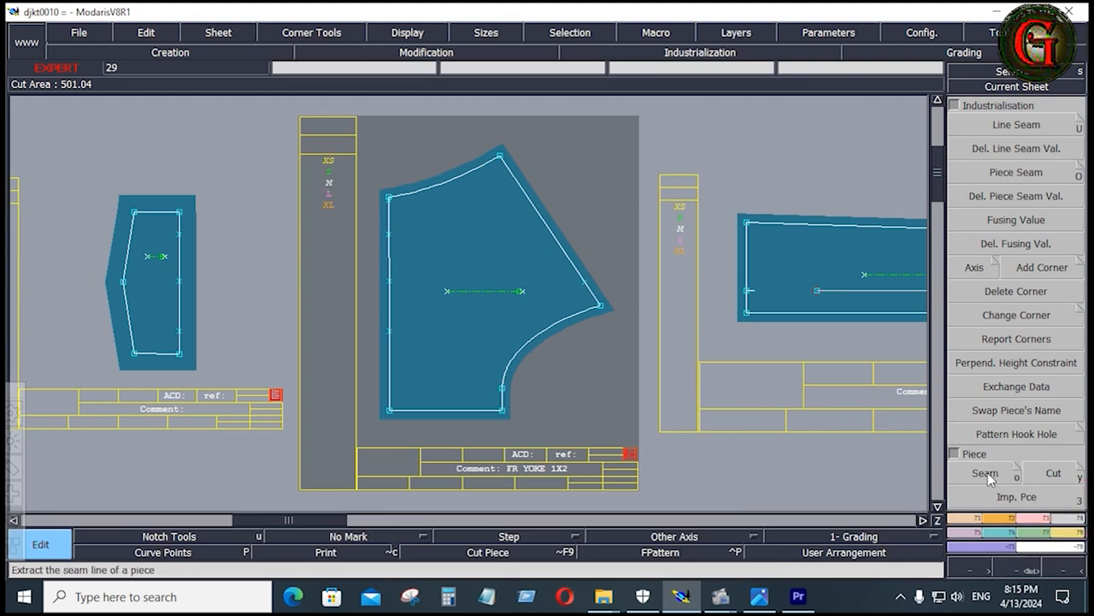
click(1024, 122)
click(552, 238)
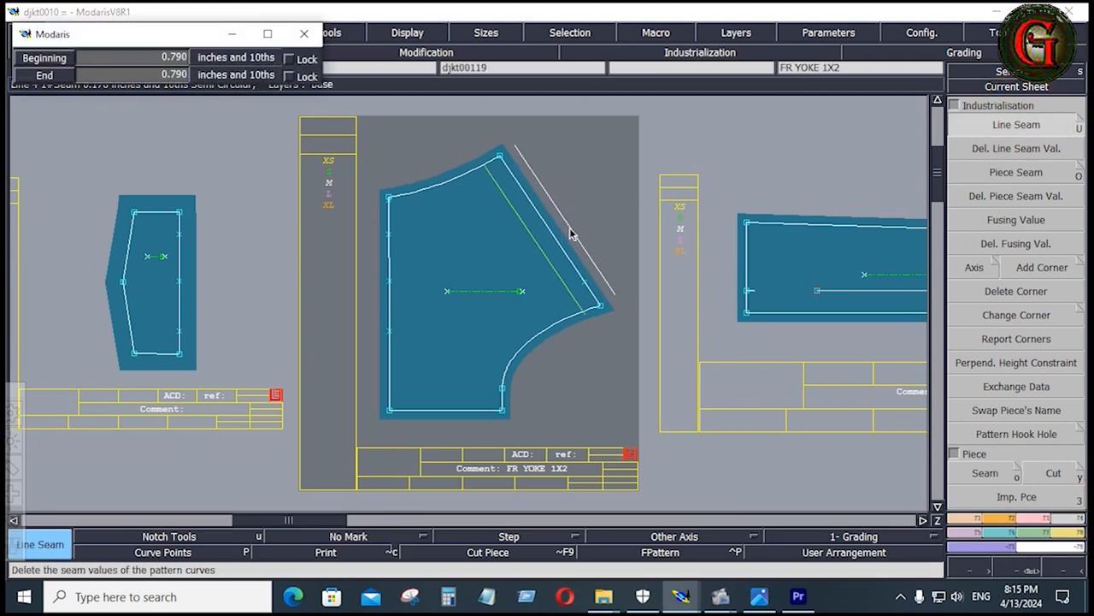
key(Down)
text(.7)
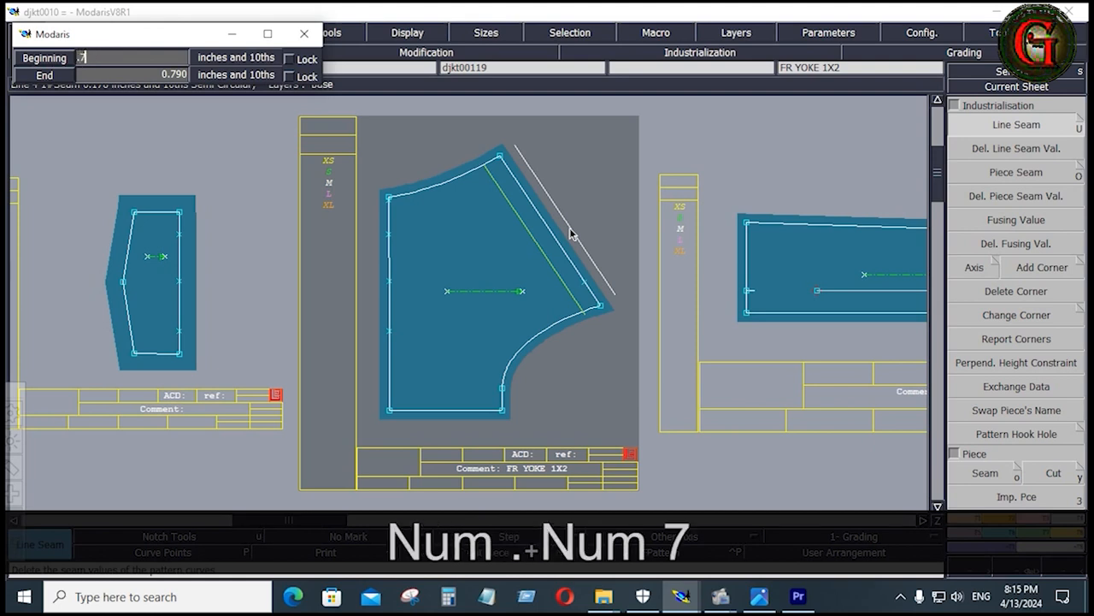
text(5)
key(Down)
text(.75)
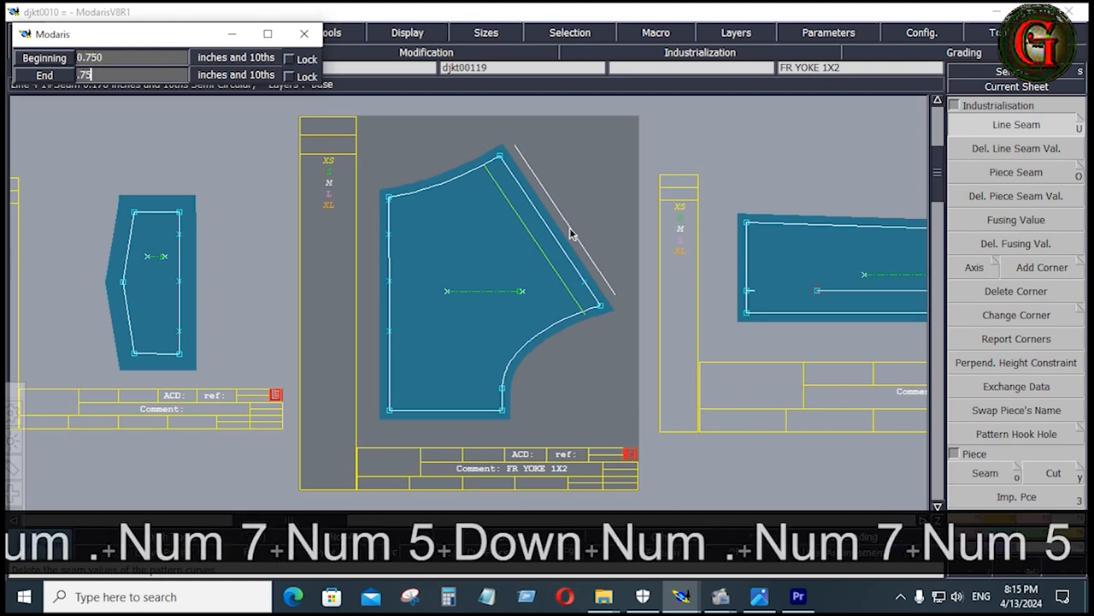
key(Return)
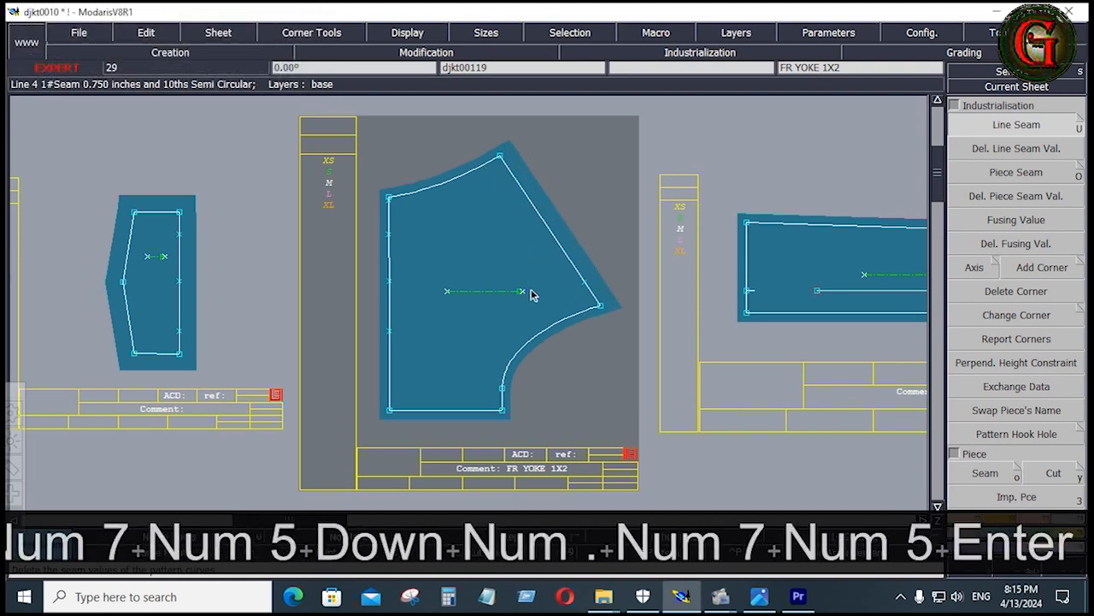
Apply the same 0.75 seam value to the wide curved edge of the tapered piece on sheet djkt00109
drag(364, 160, 416, 427)
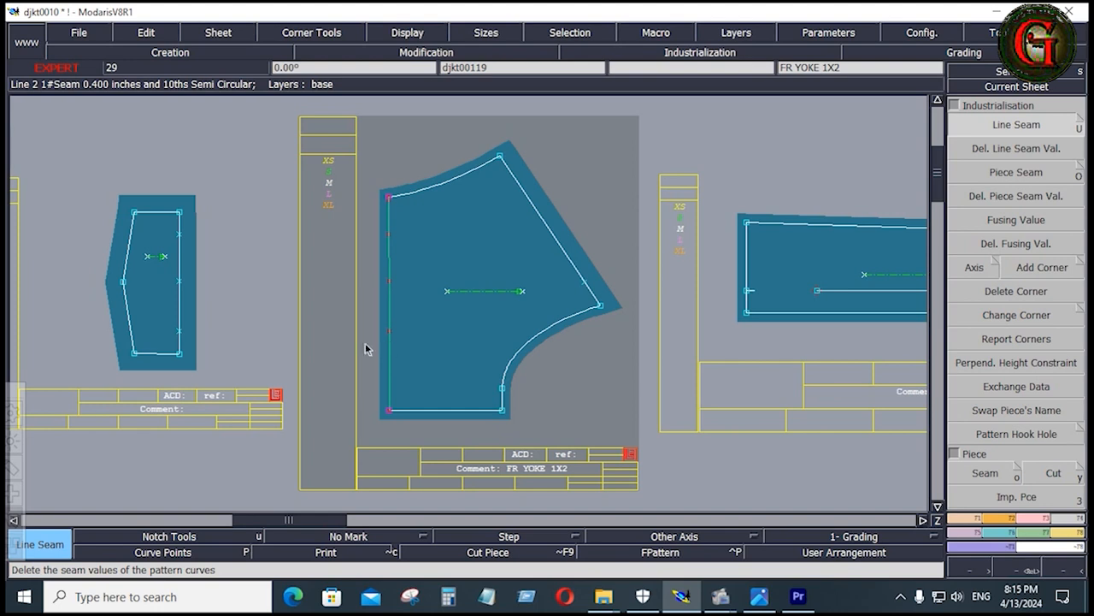
key(j)
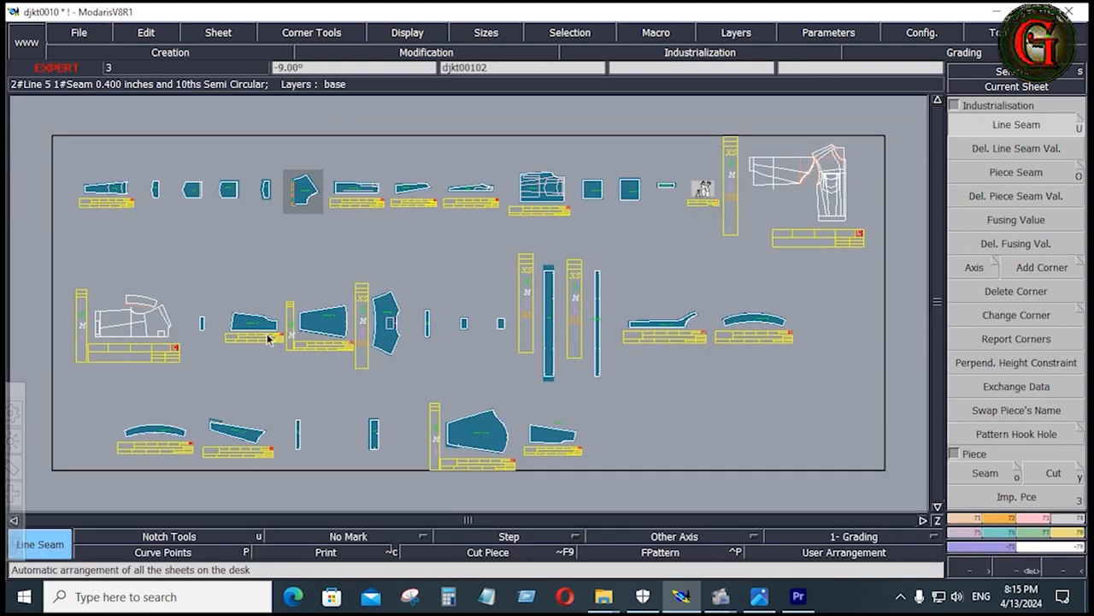
key(Return)
drag(202, 283, 358, 381)
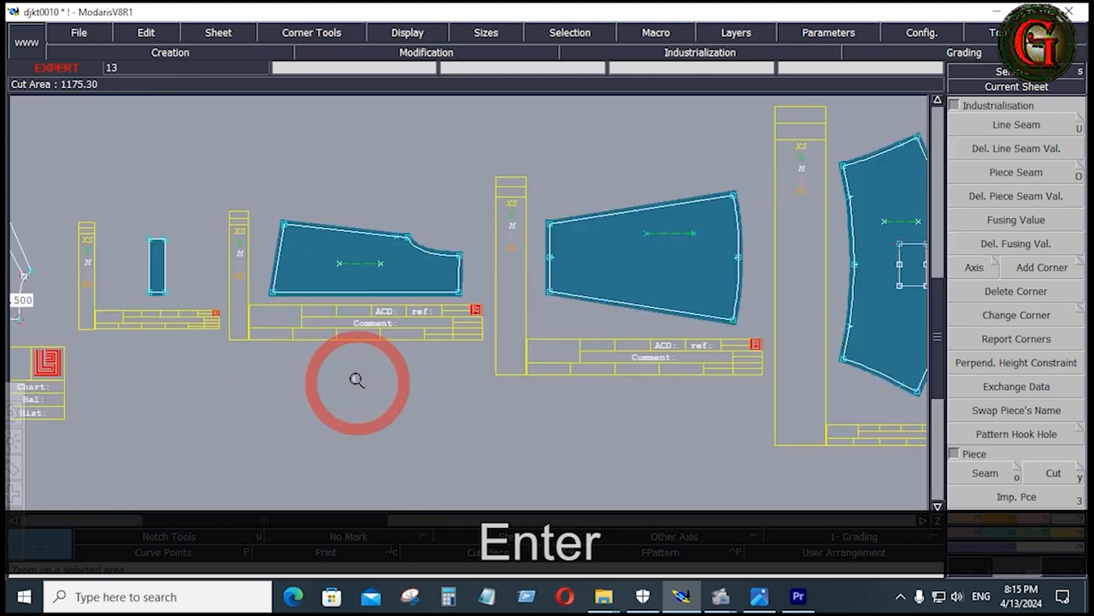
click(1030, 126)
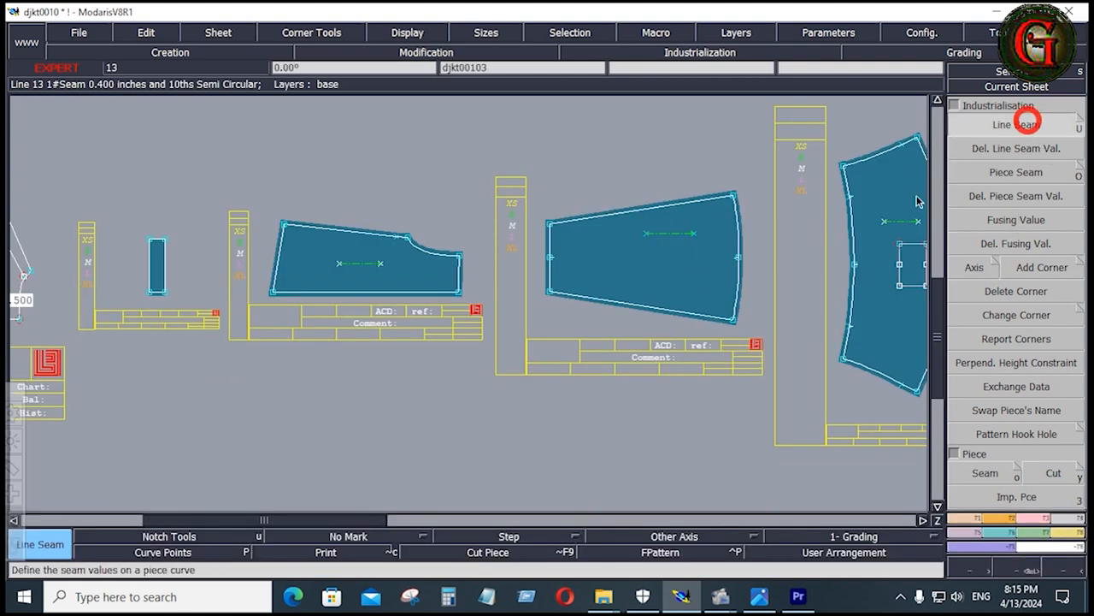
click(740, 294)
key(Down)
key(Down)
key(Down)
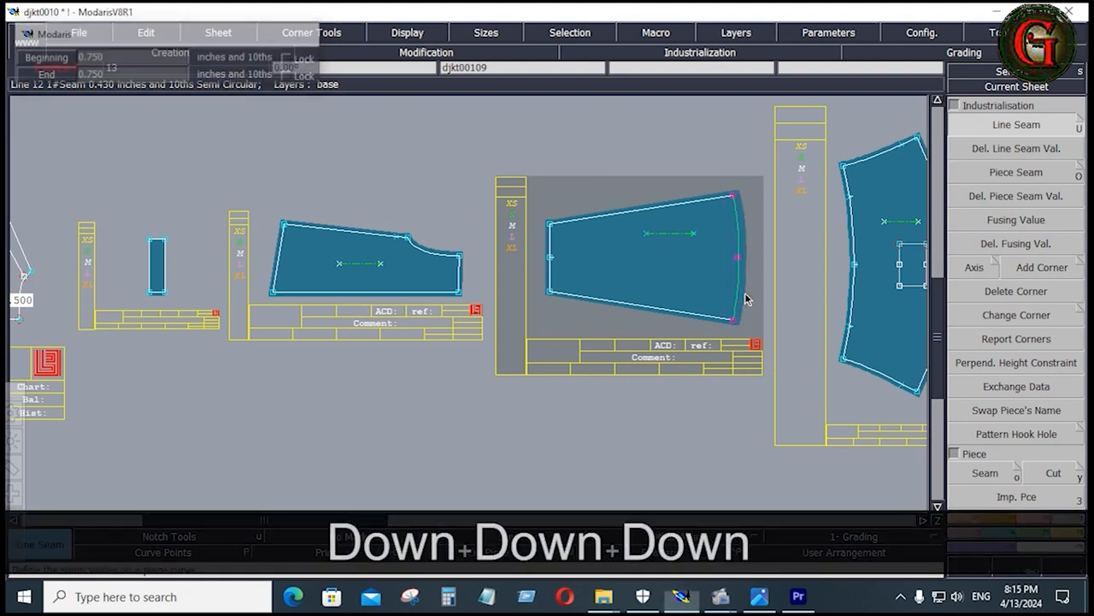
Apply the same 0.75 seam value to the short straight edge beside the concave curve on the djkt00102 piece
click(460, 279)
key(Down)
key(Down)
key(Down)
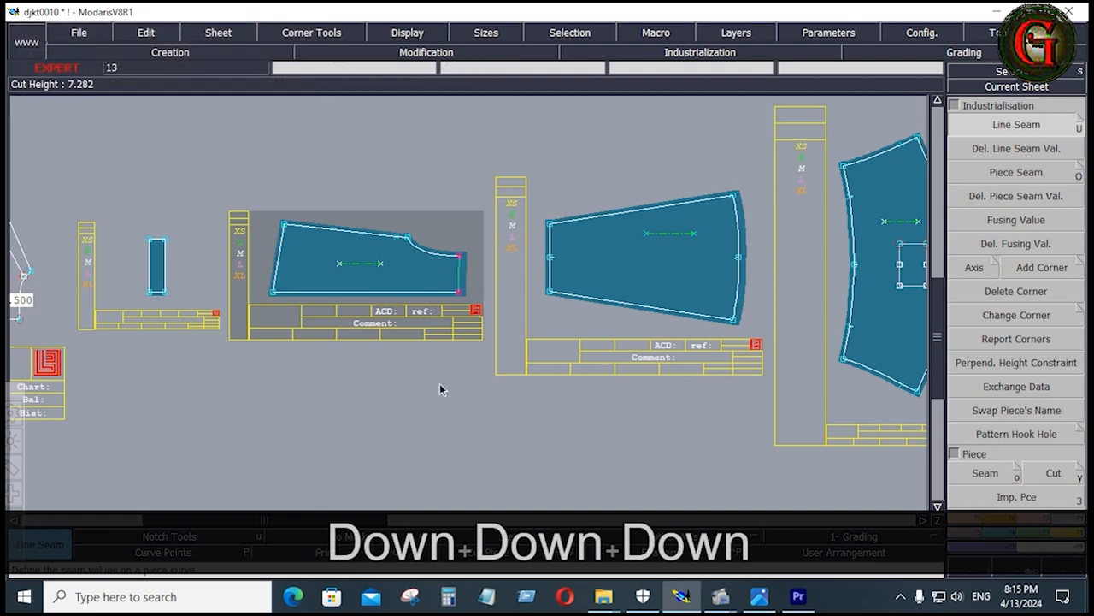
Arrange the sheets on the desk and examine the seam allowances of the small top-row pieces, including the djkt00107 pocket piece
key(j)
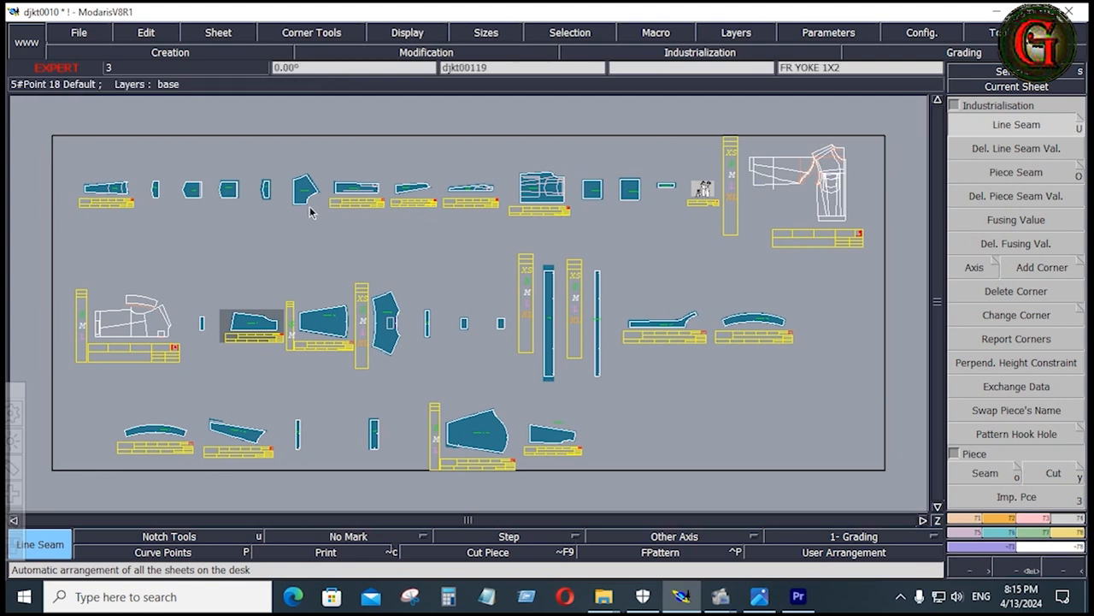
click(142, 204)
key(Home)
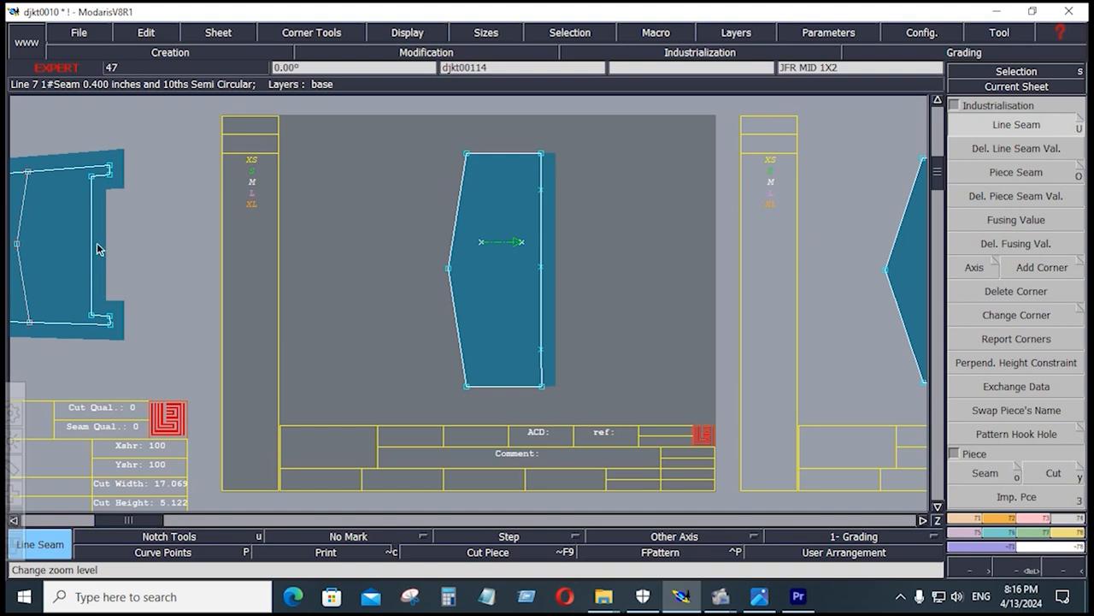
key(j)
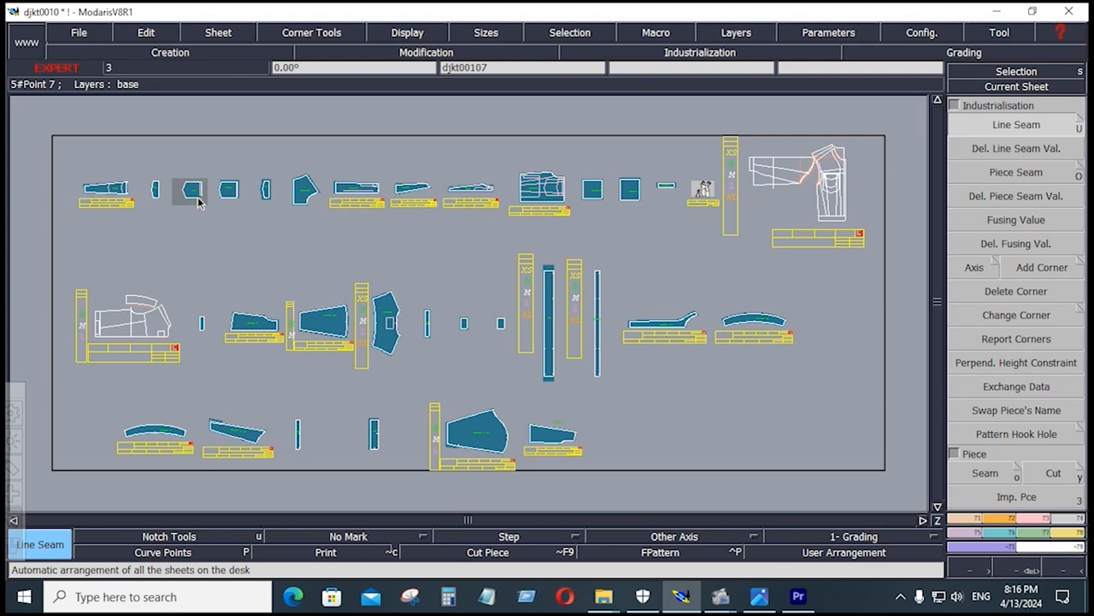
key(Home)
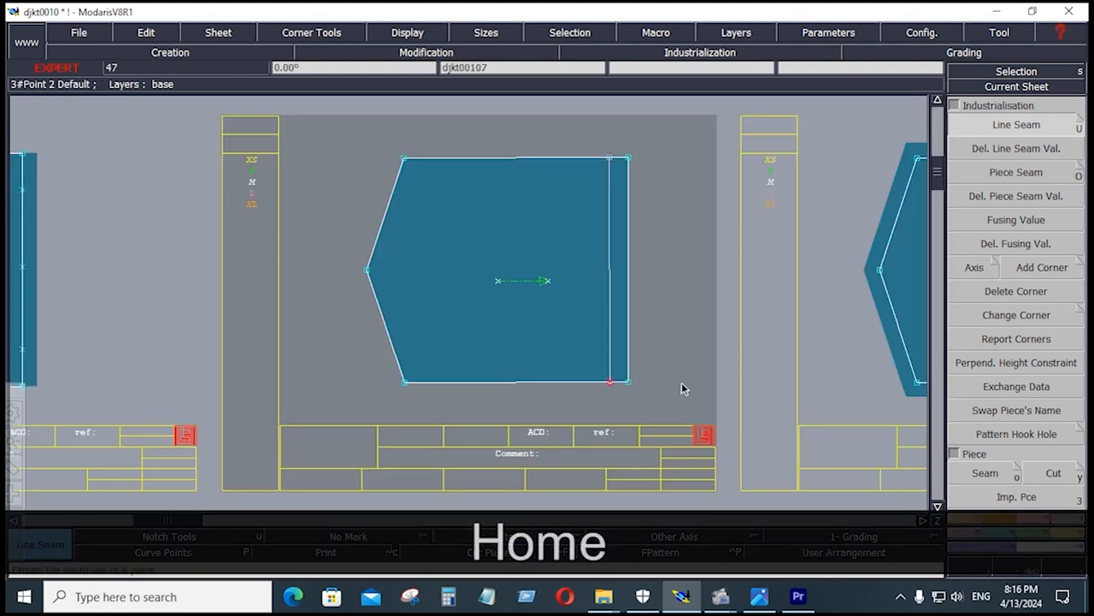
key(j)
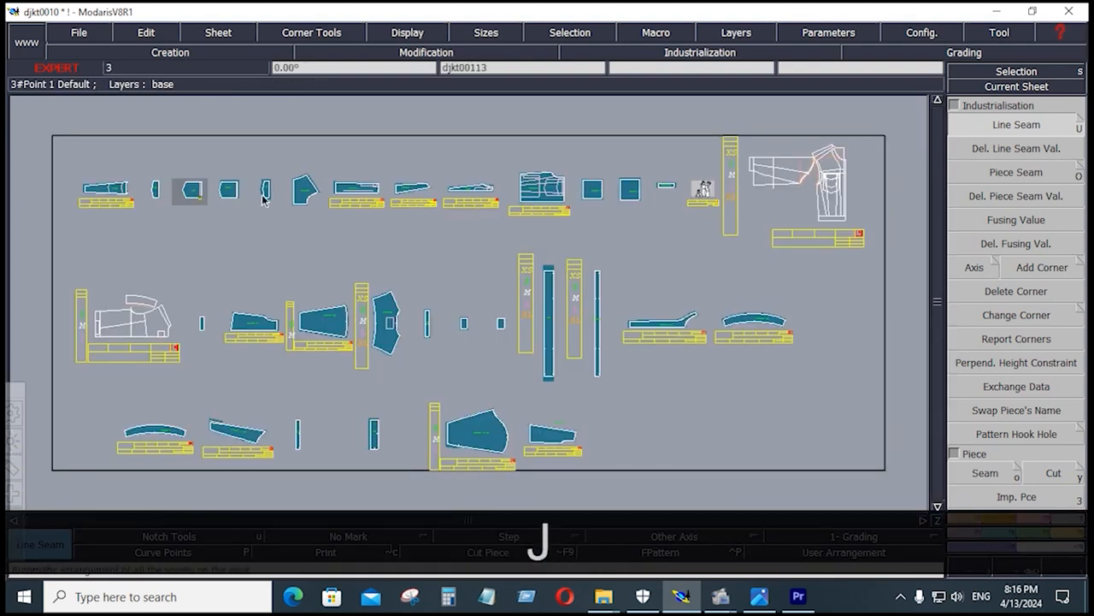
Set the seam value of the outer straight edge on the djkt00112 pocket piece to 0.875 at both ends
key(Home)
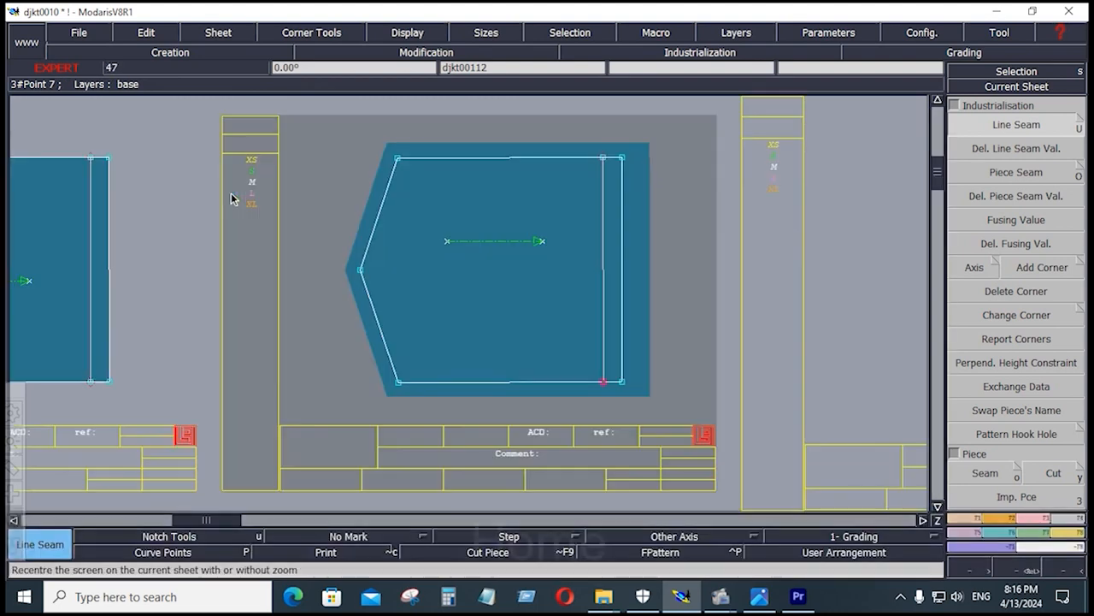
key(u)
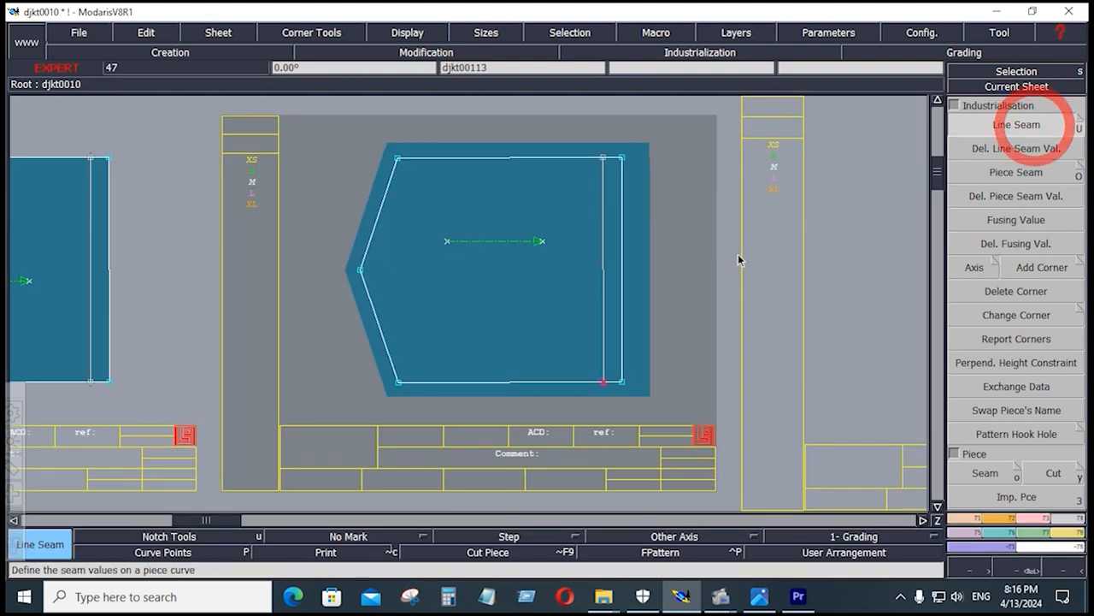
click(623, 283)
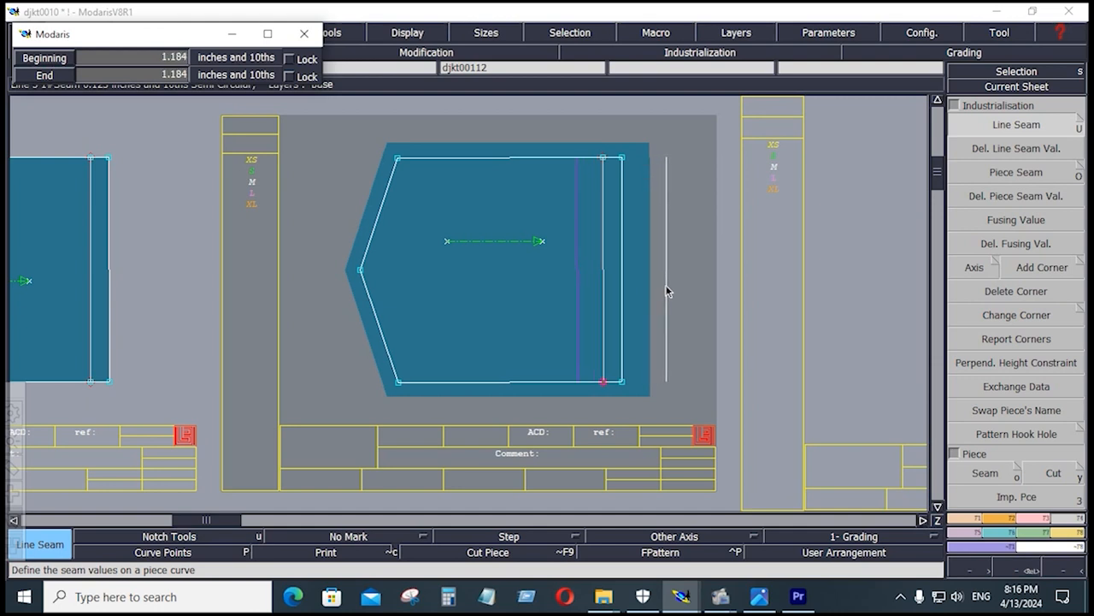
key(Down)
text(.)
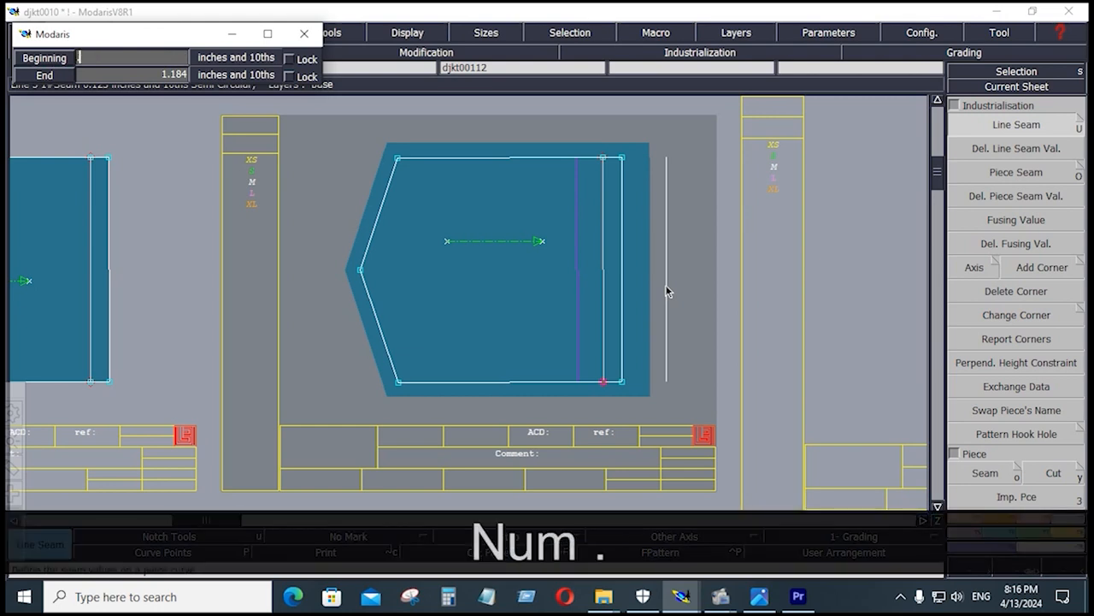
text(875)
key(Down)
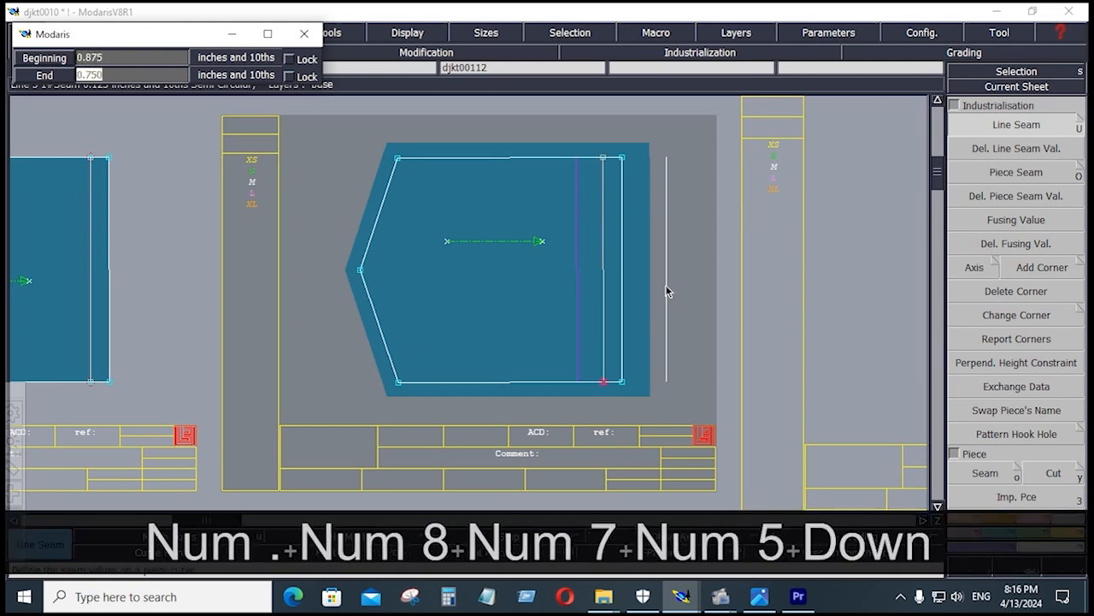
text(.875)
key(Return)
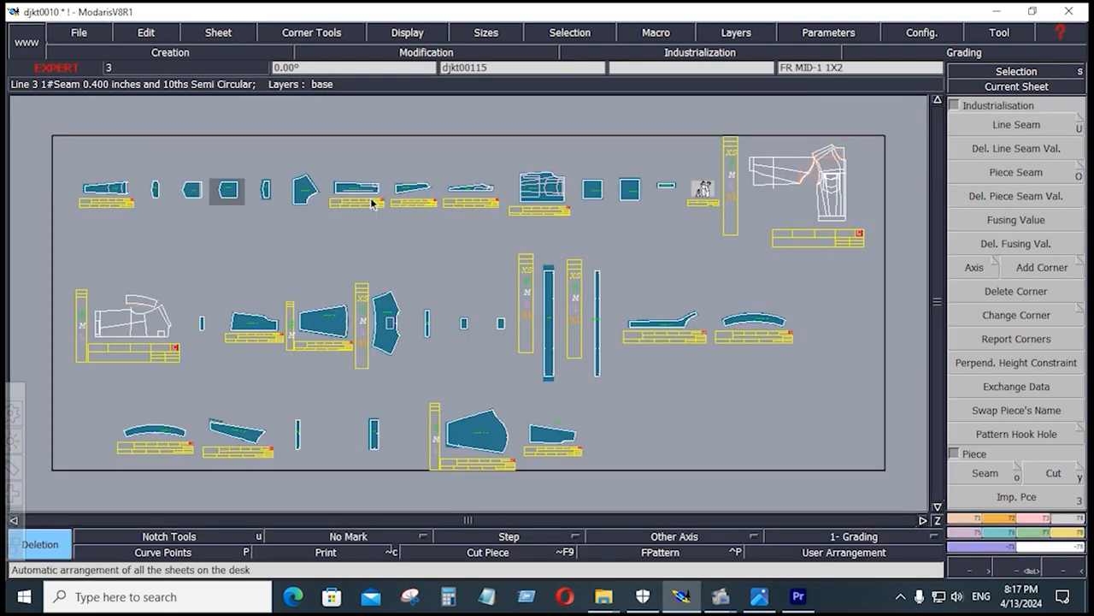
Set the seam value of the FR MID 3 1X2 piece's short end edge near the pocket lines to 0.75 at both ends
key(Return)
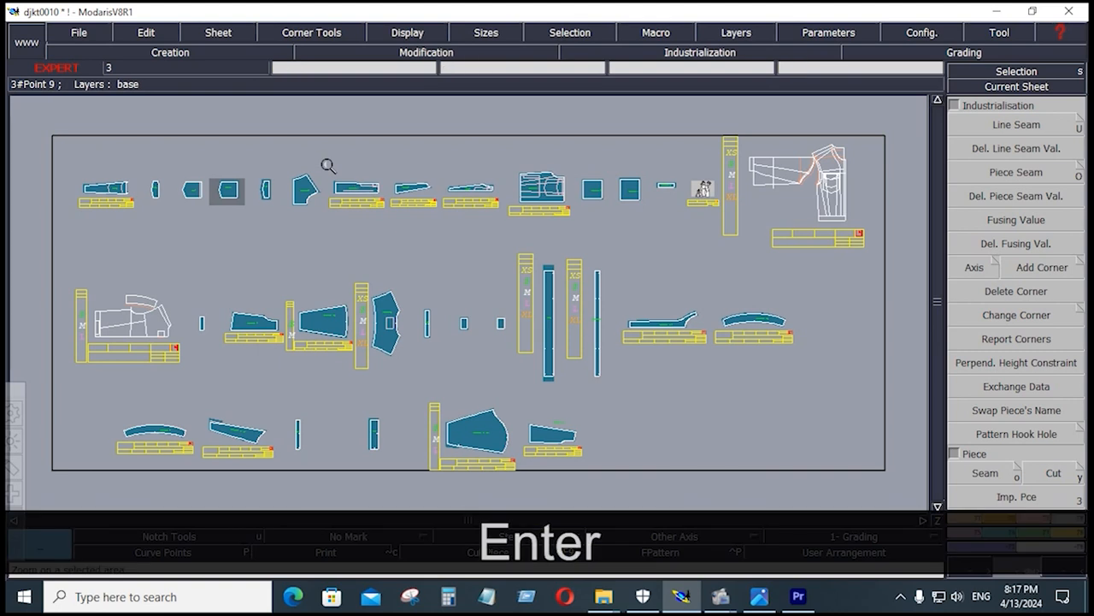
drag(320, 163, 503, 222)
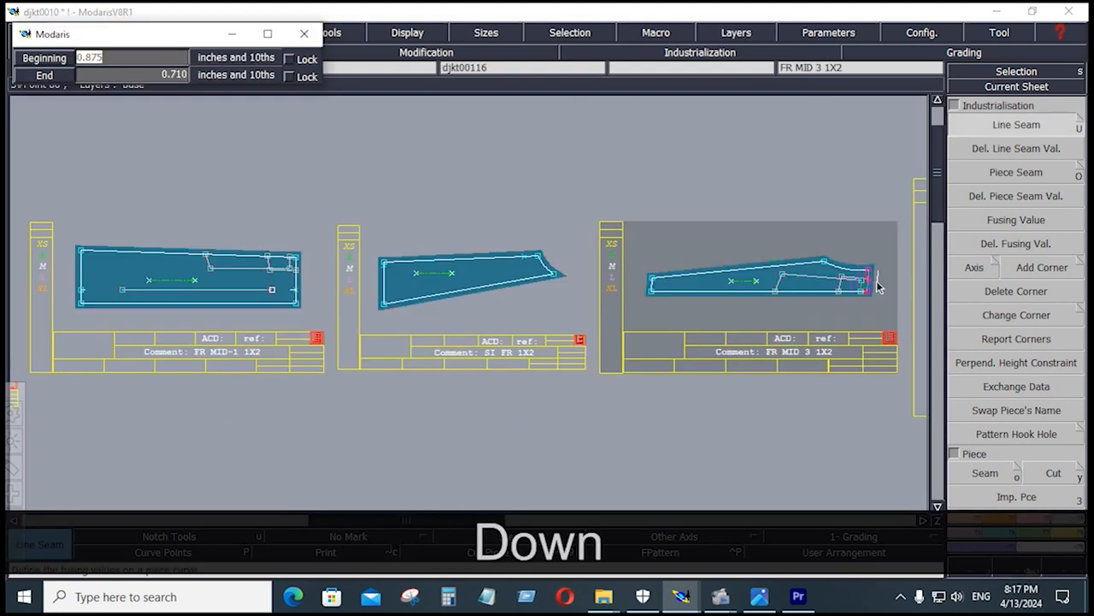
text(.75)
key(Down)
text(.7)
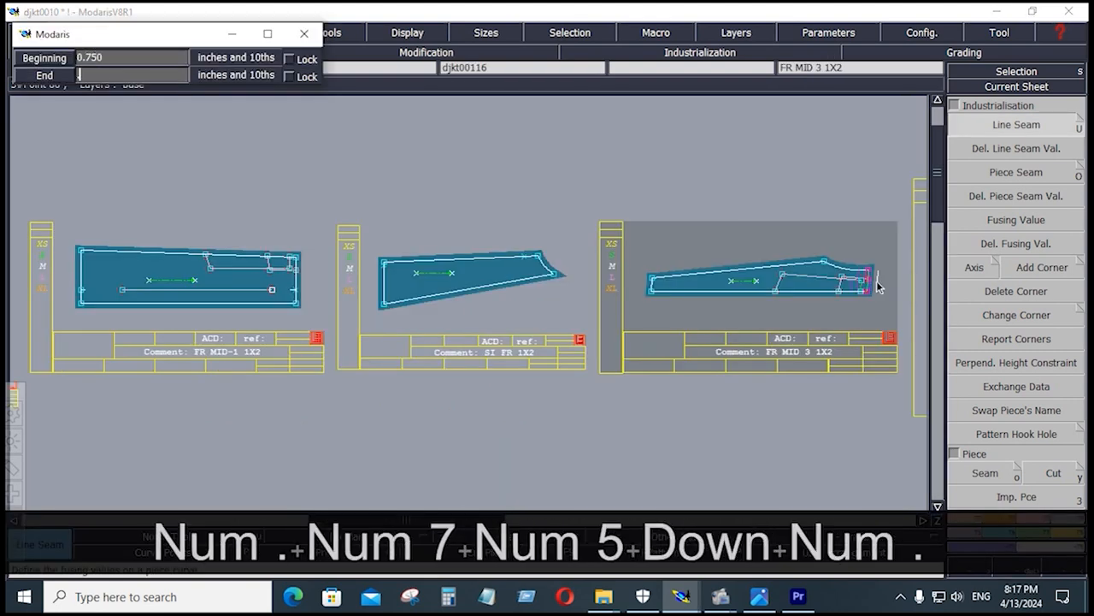
key(Return)
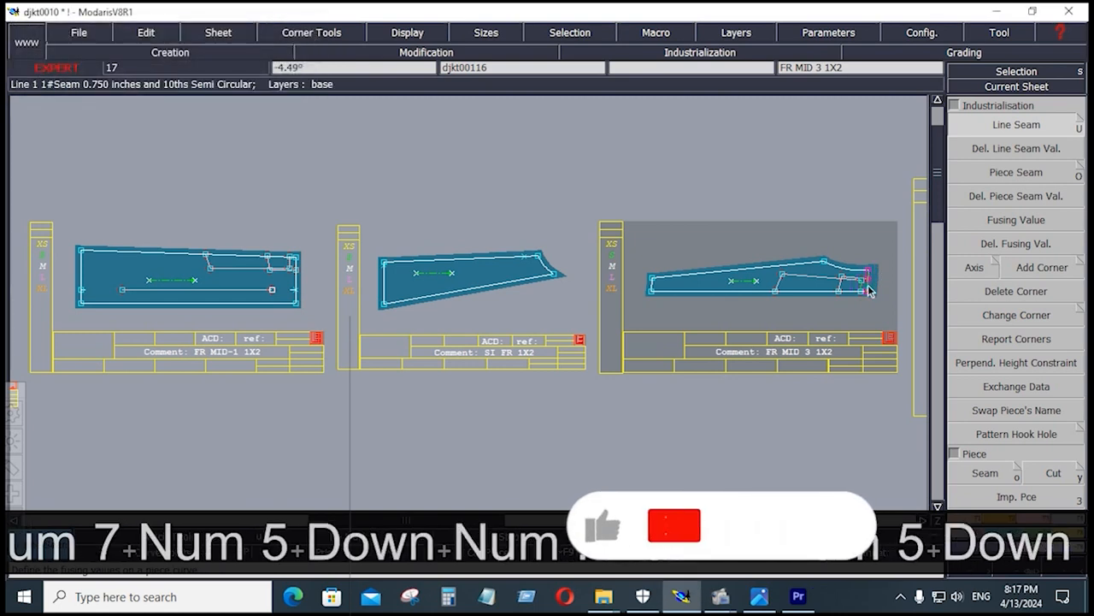
Apply the same 0.75 seam value to the end edge near the pocket lines on the FR MID-1 1X2 piece
right_click(329, 310)
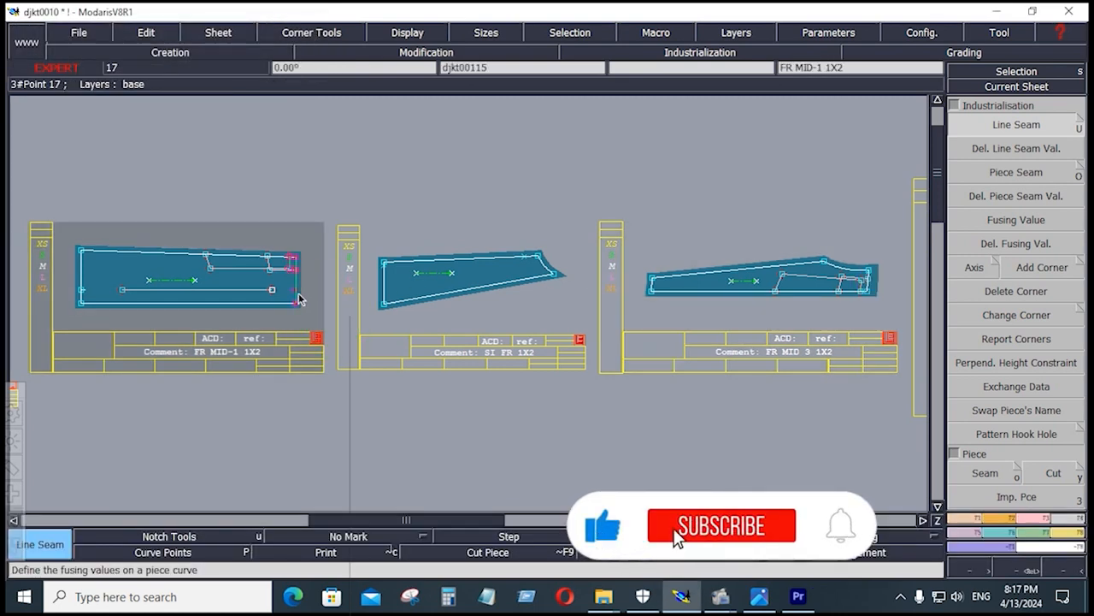
click(299, 293)
key(Down)
key(Down)
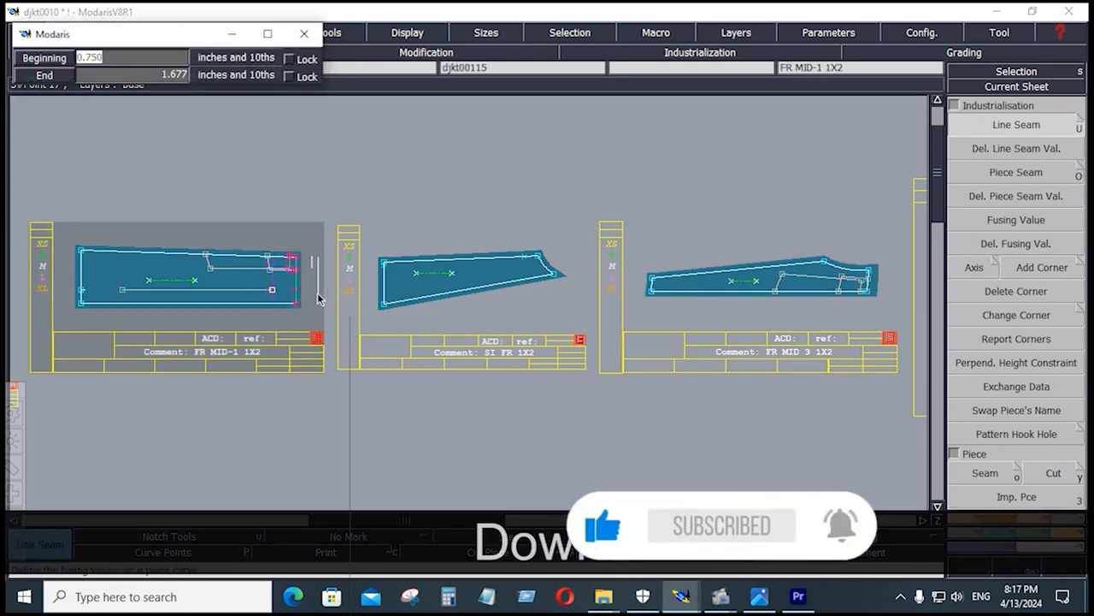
key(Return)
key(Down)
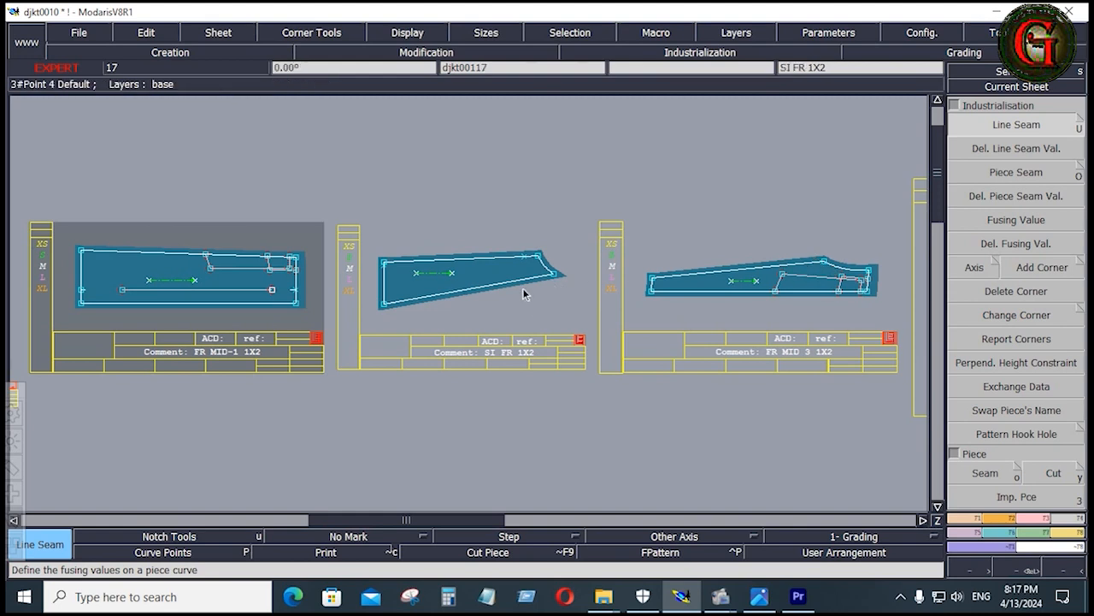
Rearrange all sheets on the desk and save the djkt0010 model despite the detected anomalies
key(j)
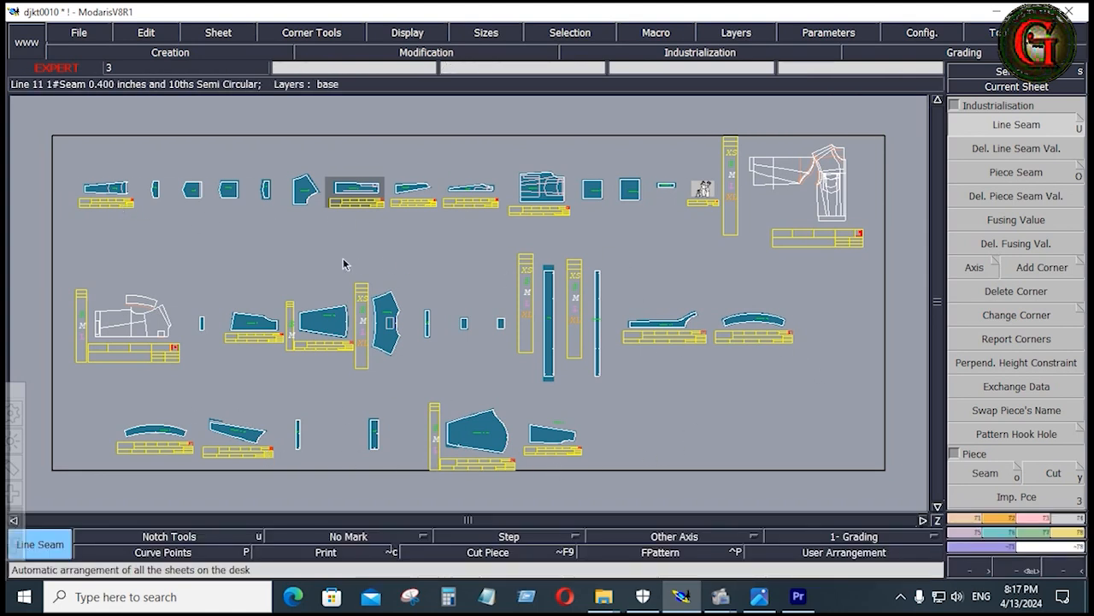
click(85, 35)
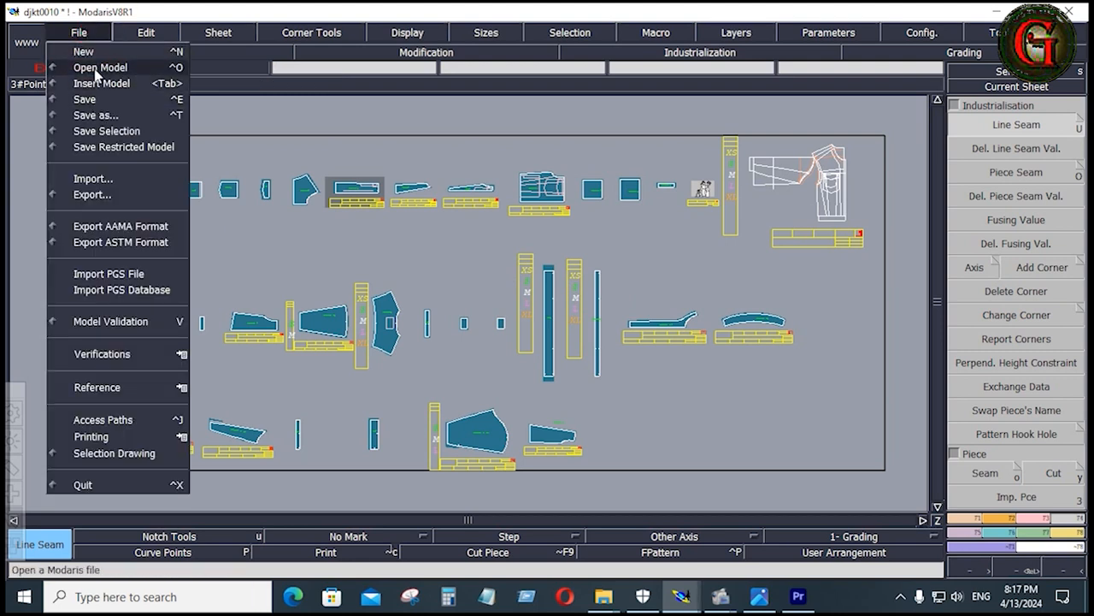
click(83, 99)
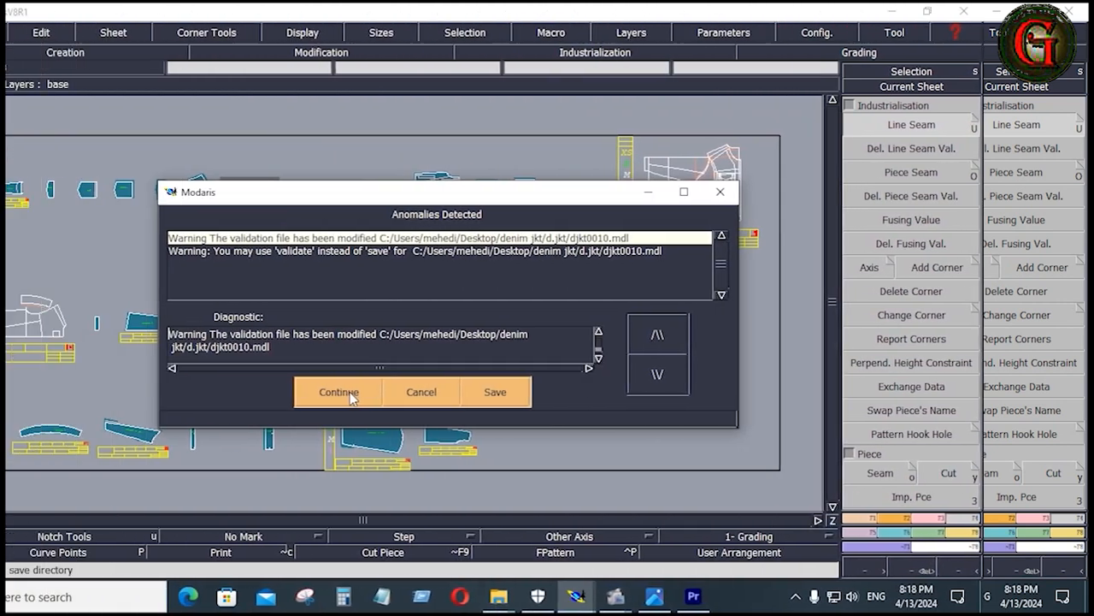
click(444, 391)
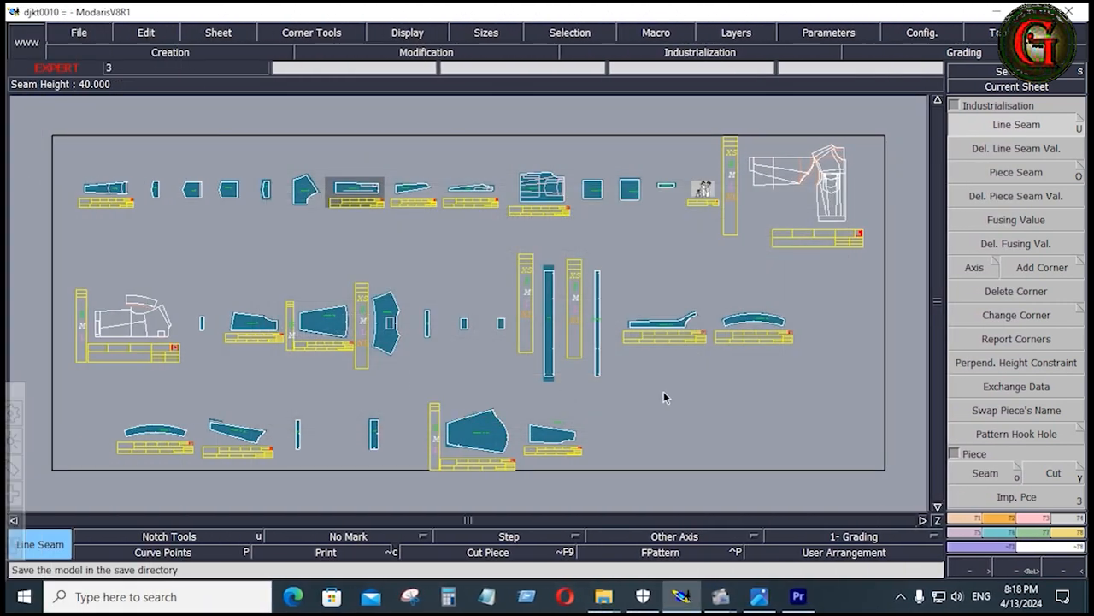
Create a variant named DJKT0010 and minimise its article window to return to the pattern desk
key(KP_Multiply)
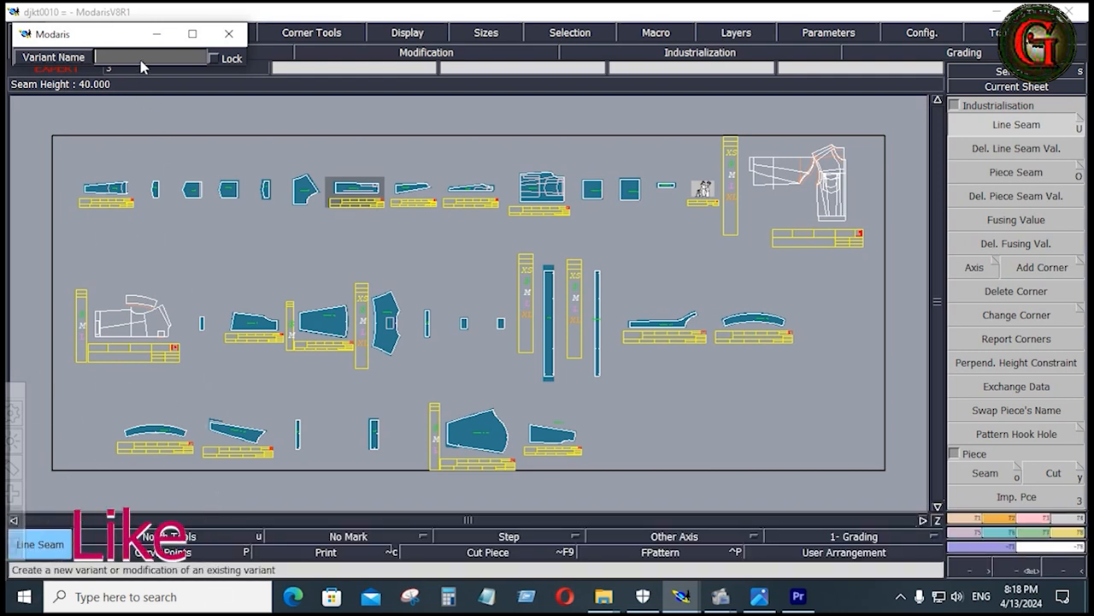
text(DJ)
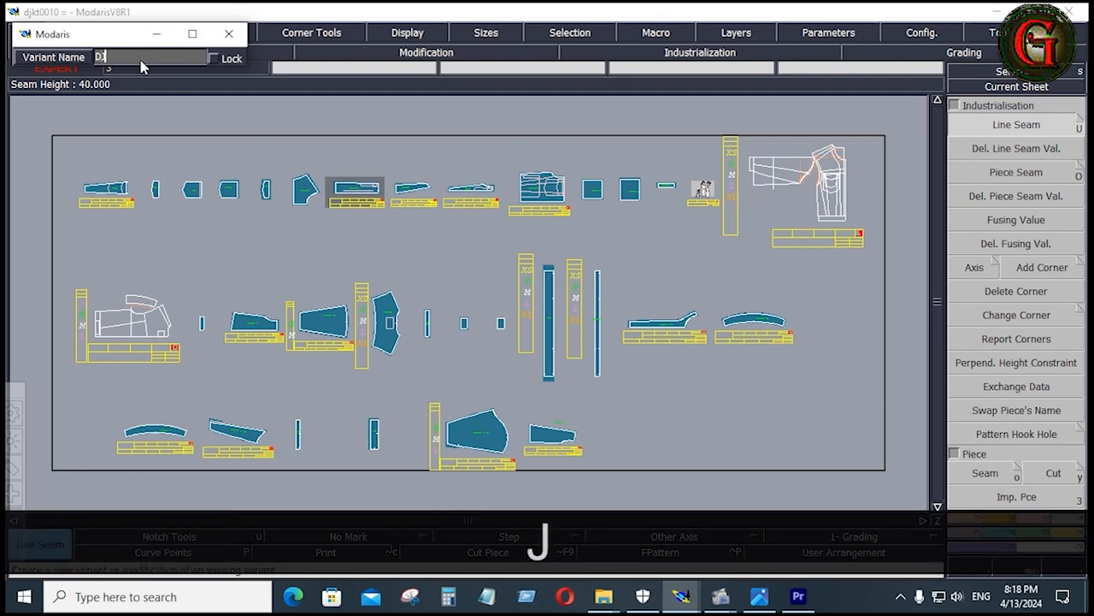
text(KT)
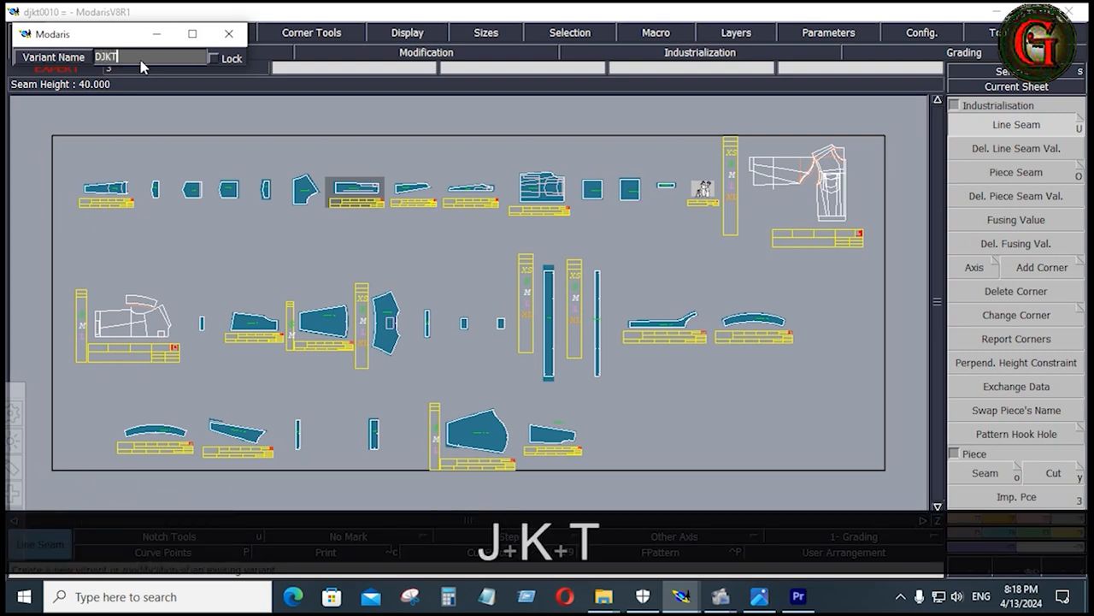
text(0010)
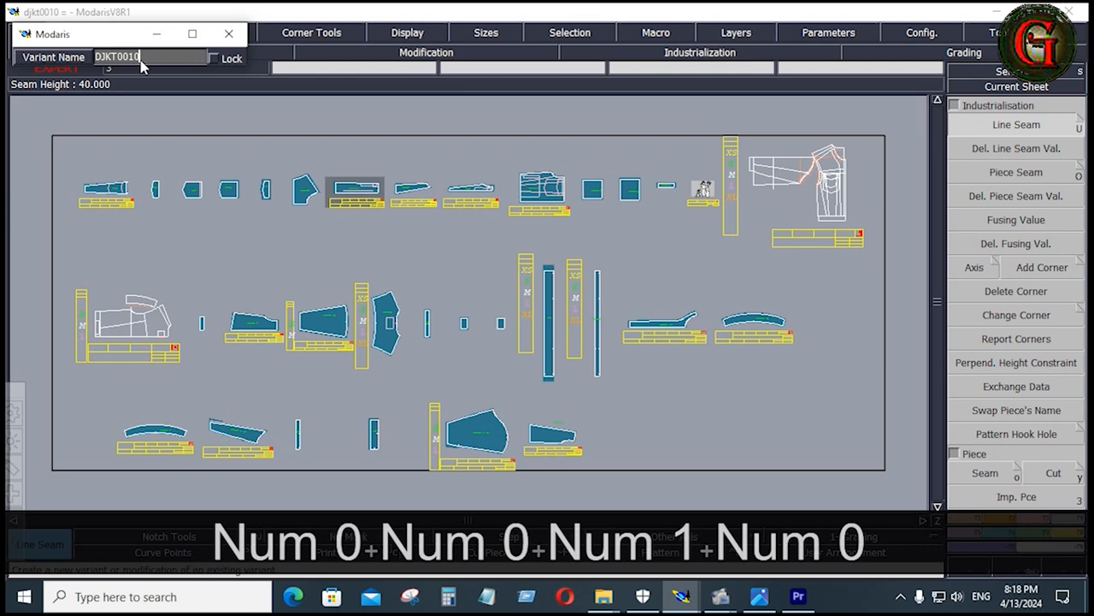
key(Return)
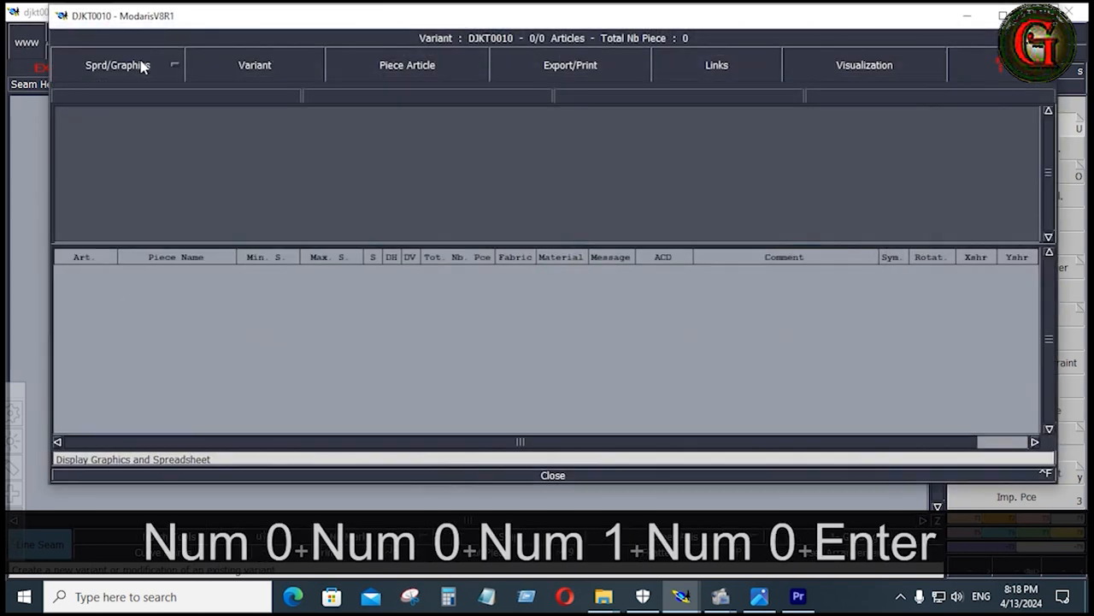
click(969, 17)
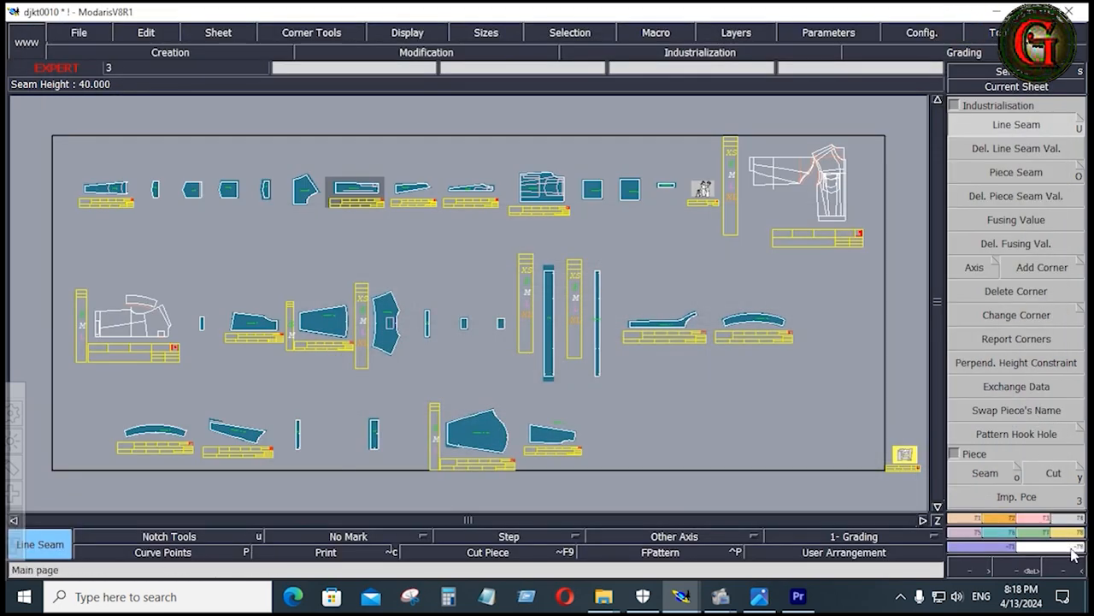
Create piece articles in the variant for the cut pieces in the desk's first row, through to BONE 1X2
click(1069, 534)
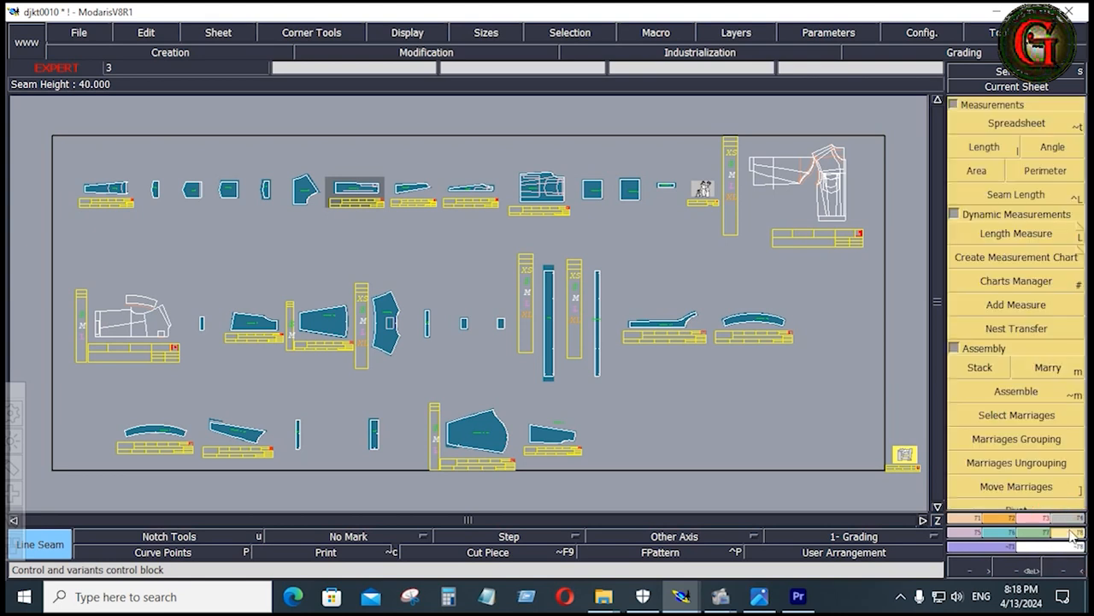
scroll(1051, 378, down, 3)
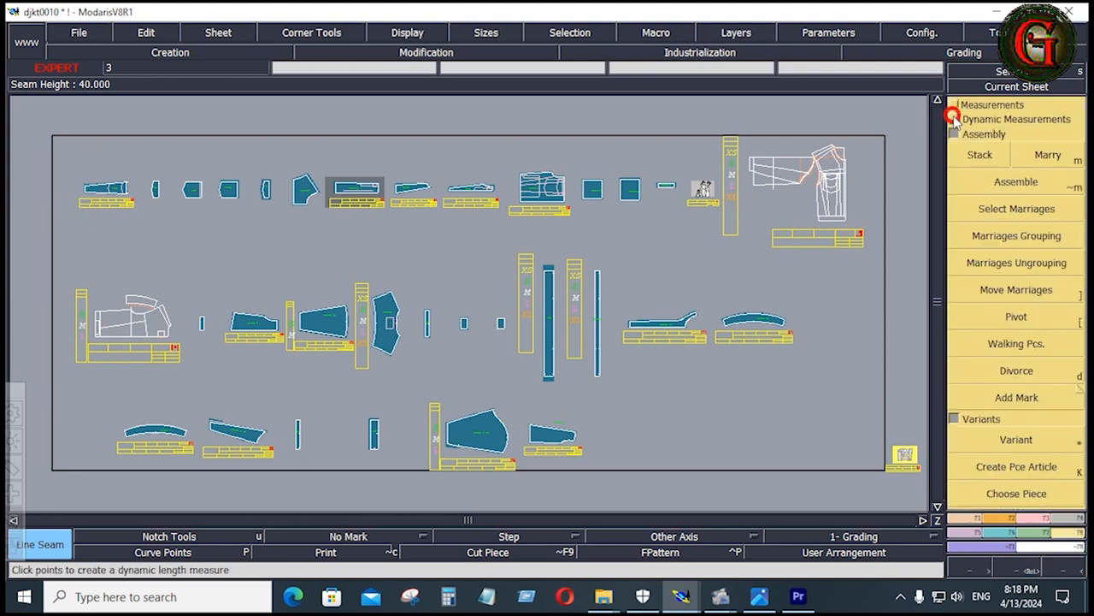
click(1050, 472)
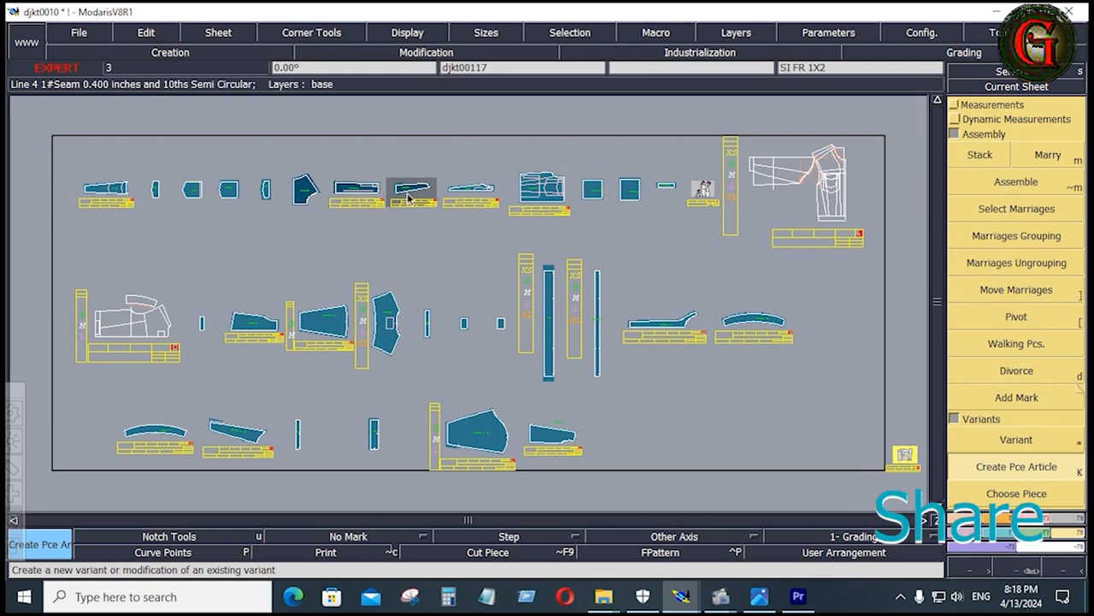
click(111, 188)
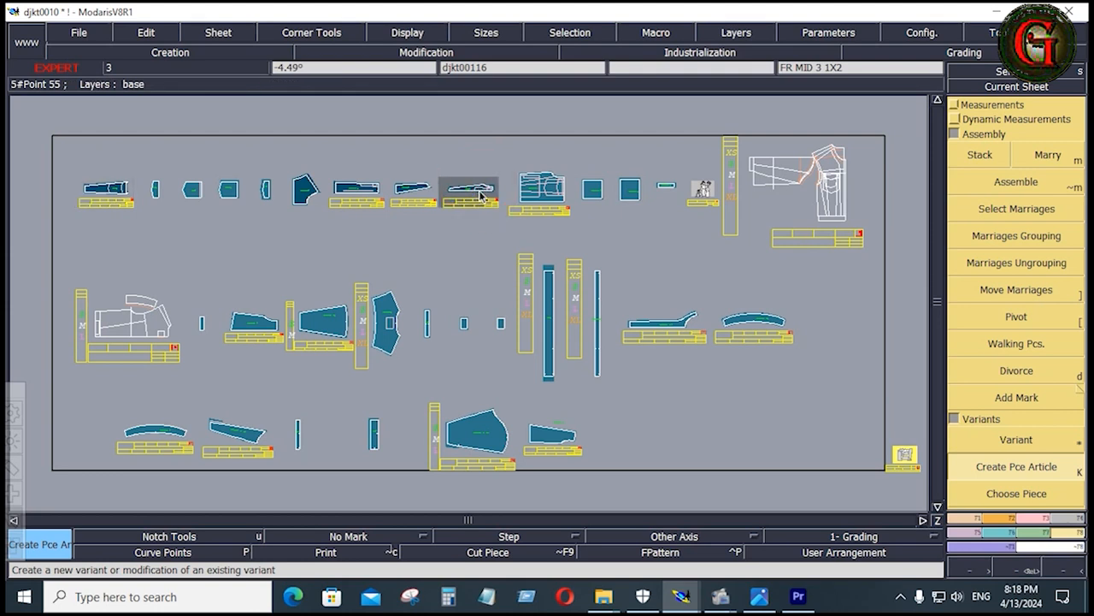
click(229, 191)
click(184, 193)
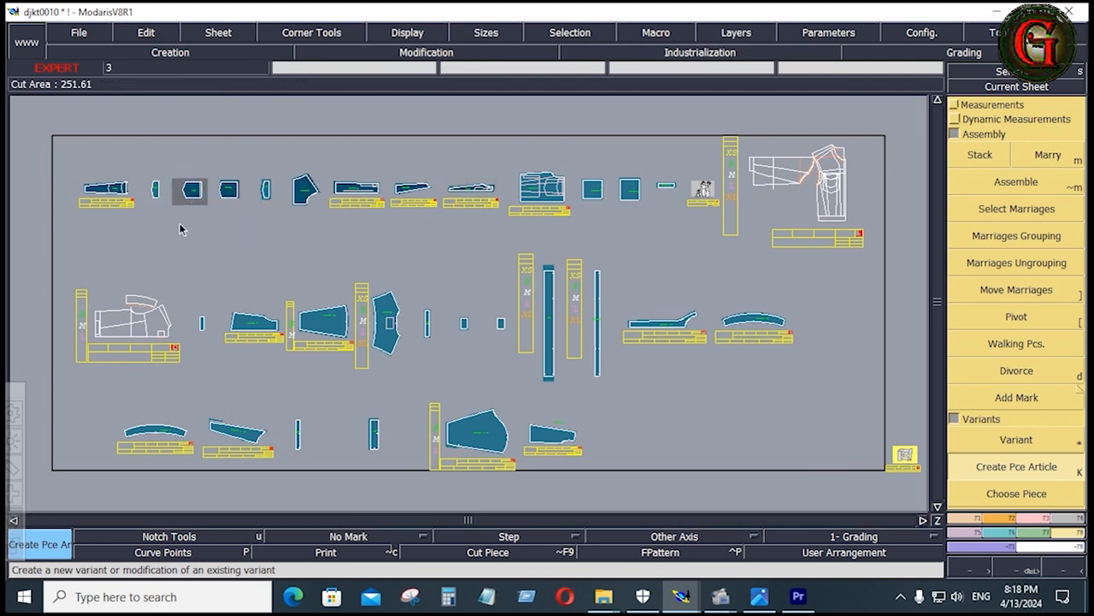
click(267, 192)
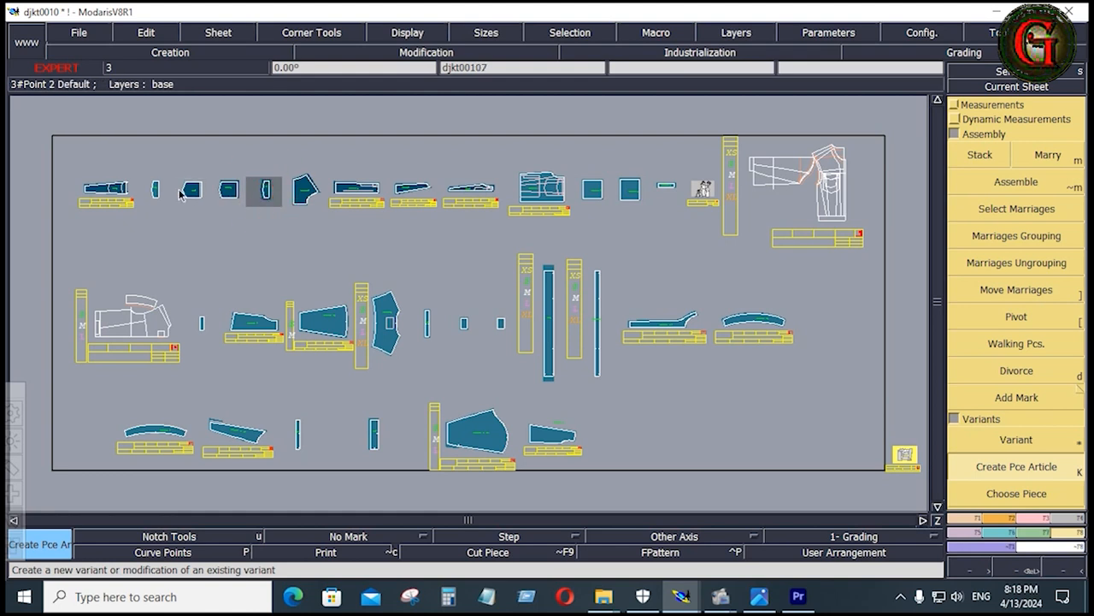
click(154, 190)
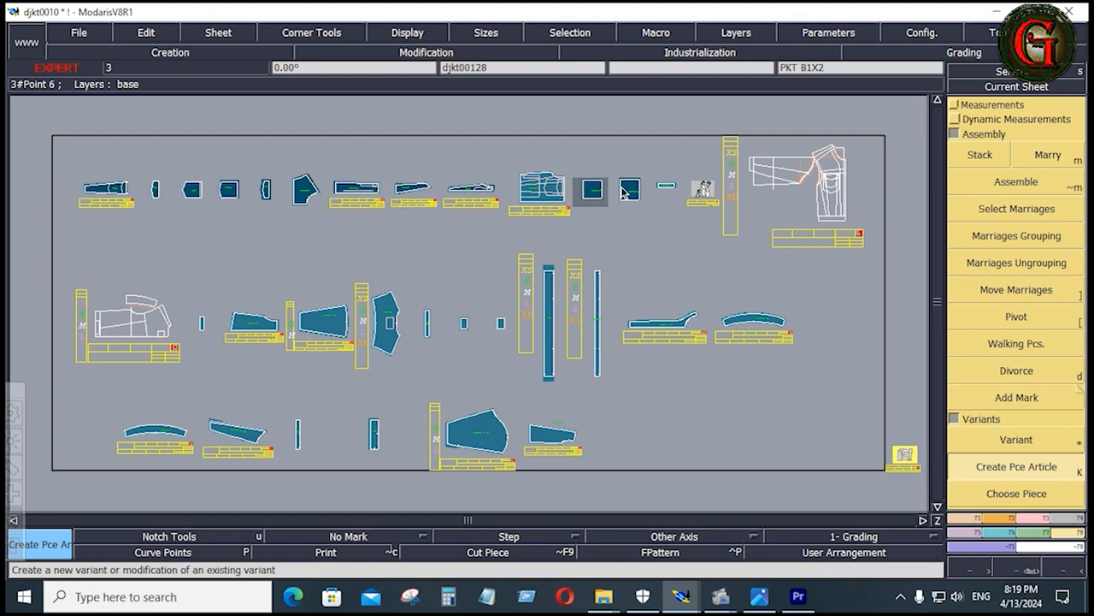
click(668, 190)
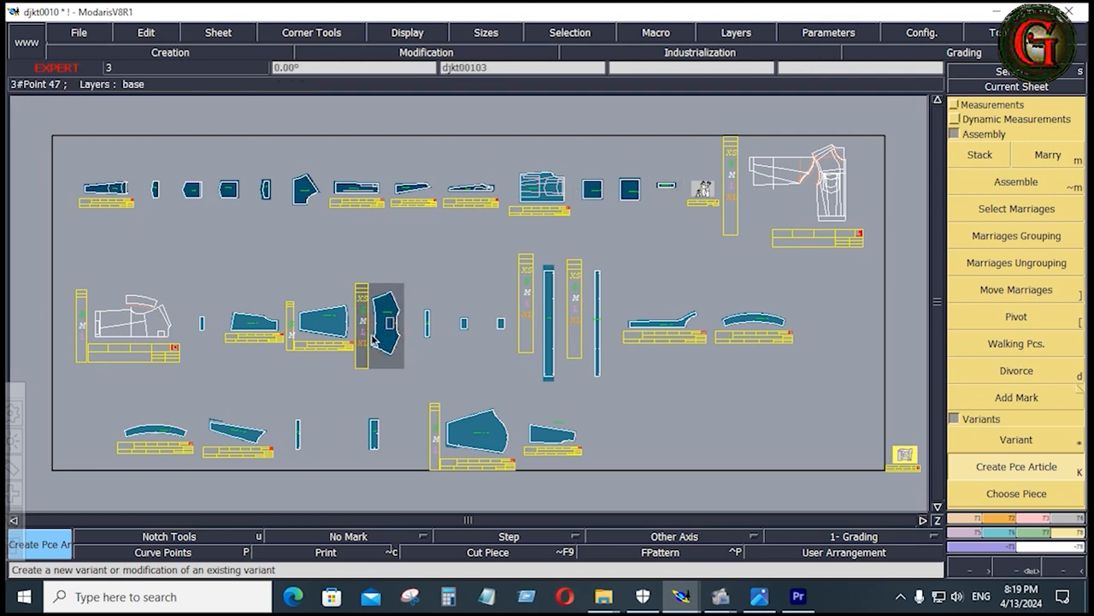
Create piece articles for the middle-row cut pieces, through to COLLAR 1X2, and the curved collar piece starting the third row
click(266, 332)
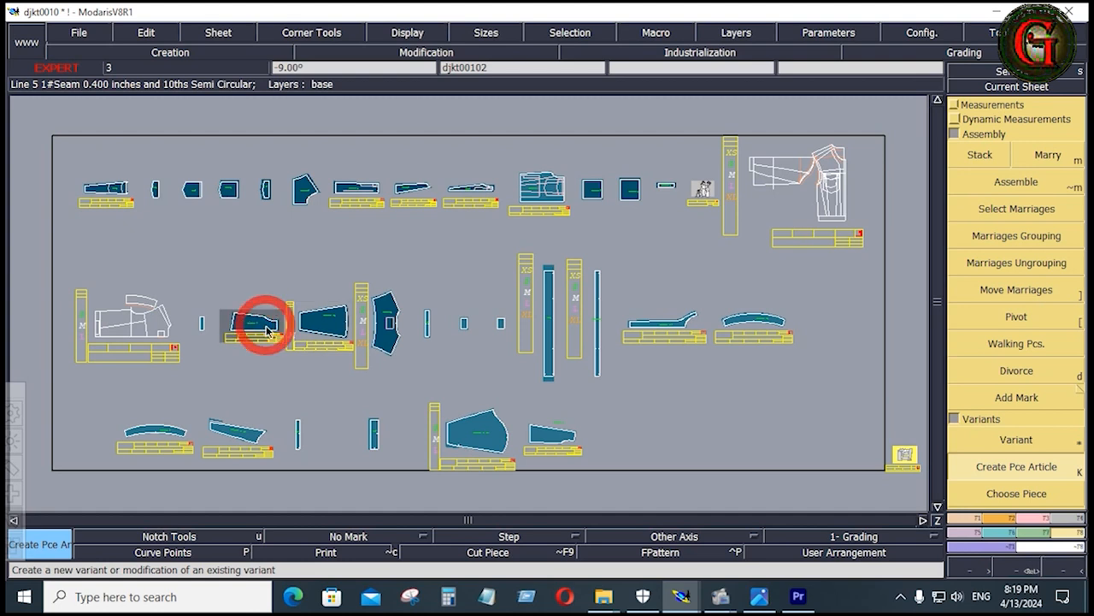
click(426, 325)
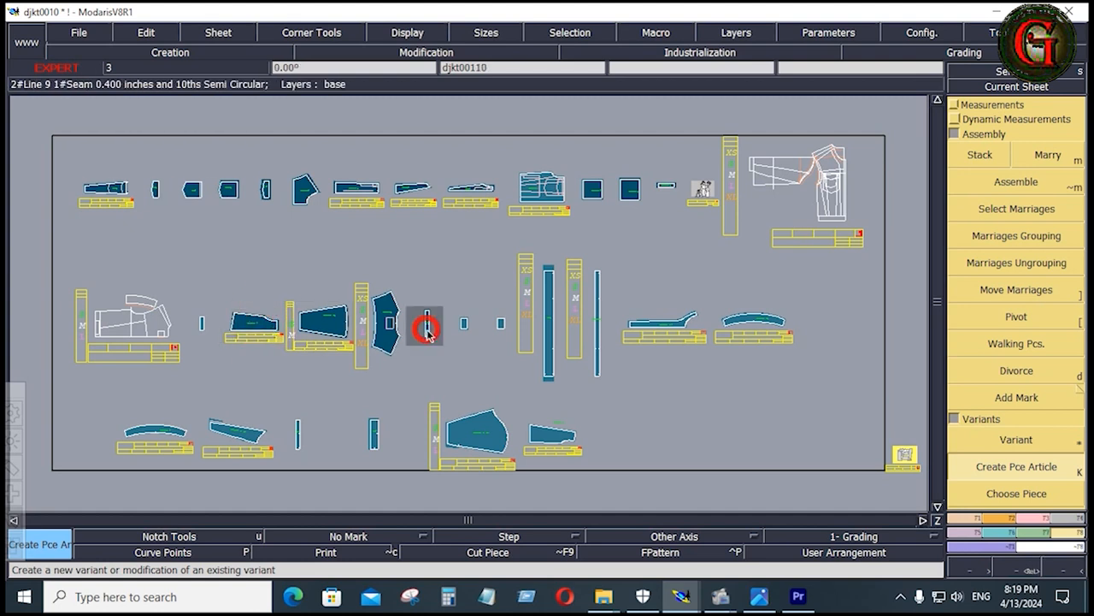
click(202, 330)
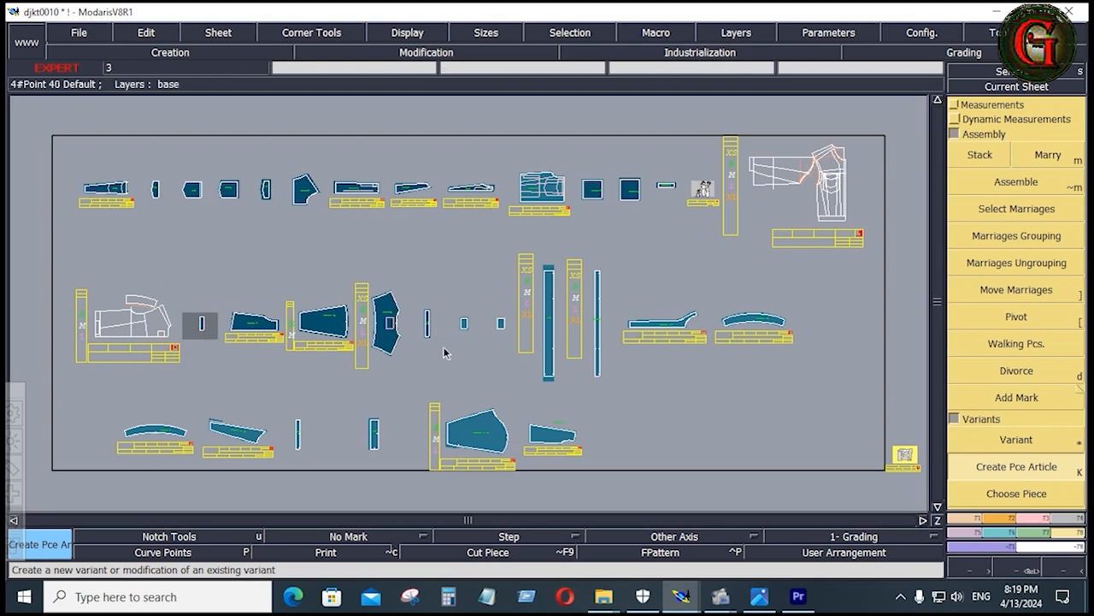
click(465, 323)
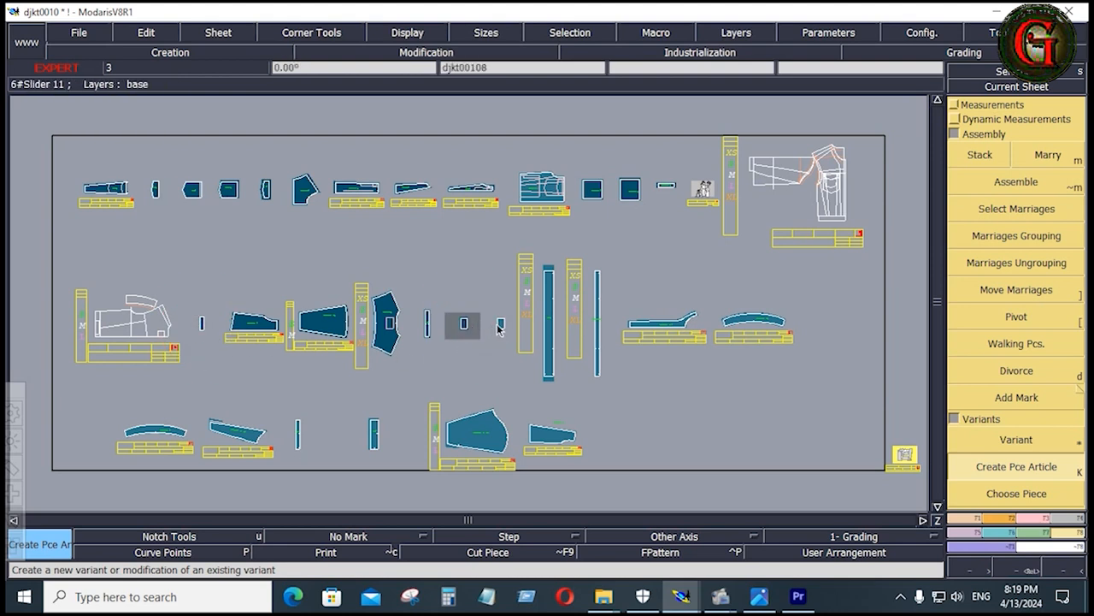
click(500, 325)
click(548, 323)
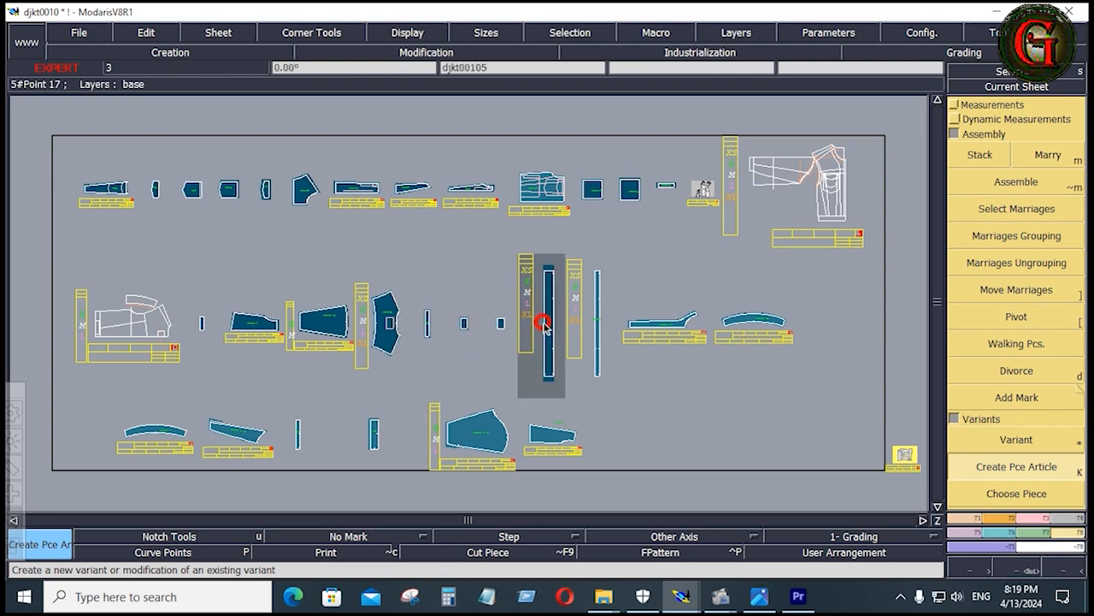
click(597, 329)
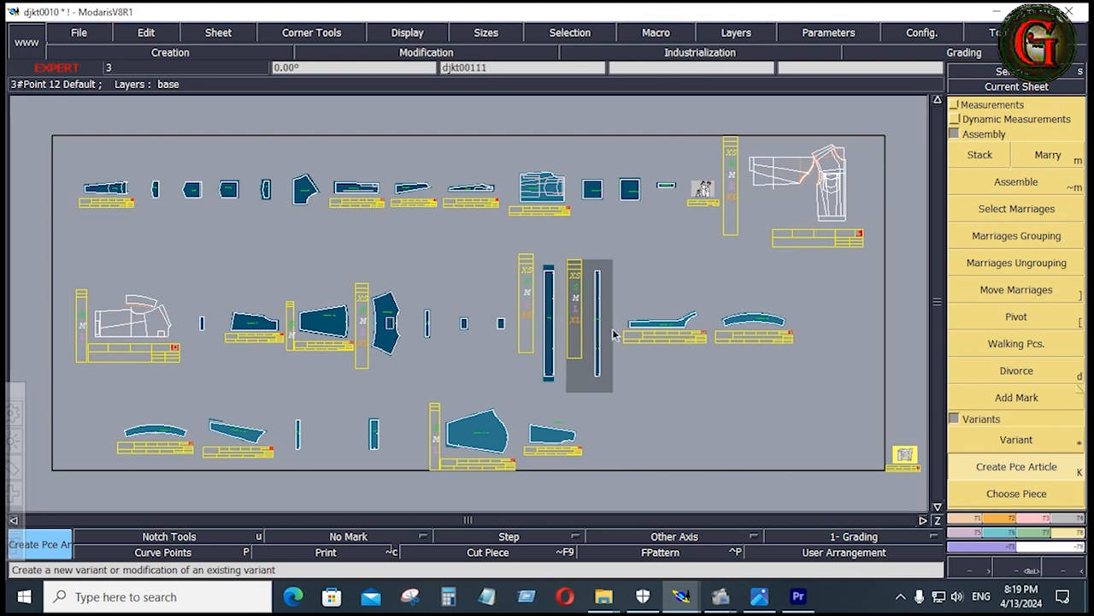
click(652, 330)
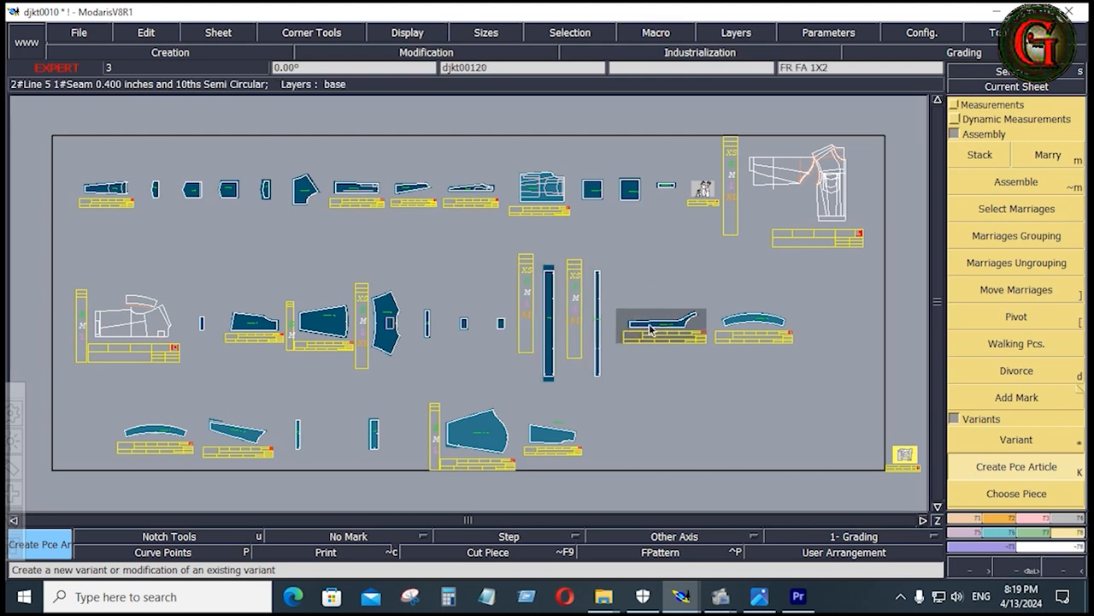
click(749, 325)
click(168, 432)
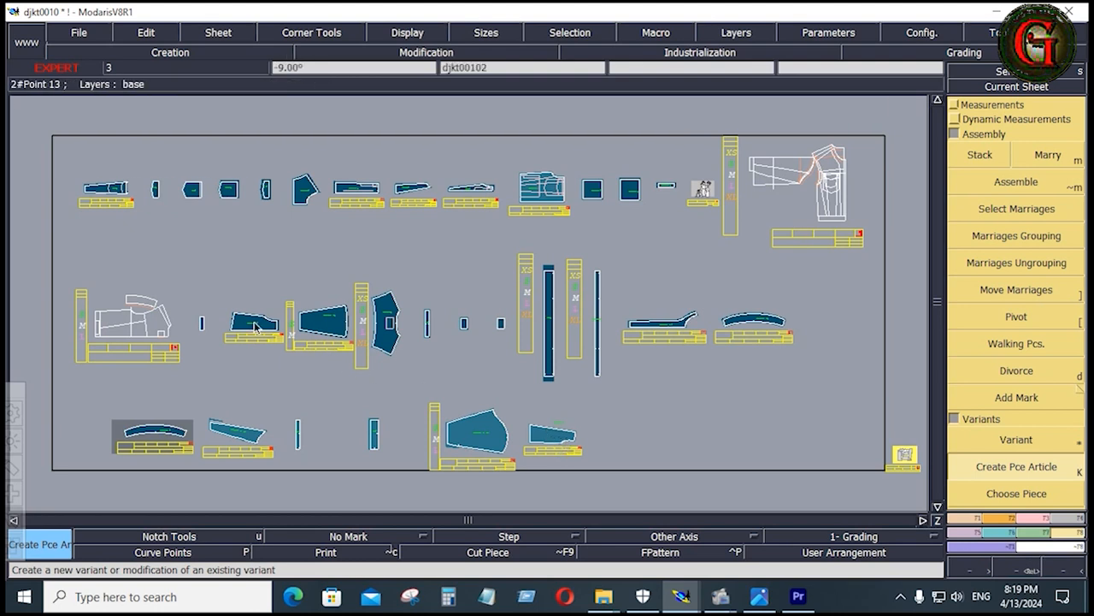
Delete the small tapered piece's sheet at the end of the third row
click(564, 445)
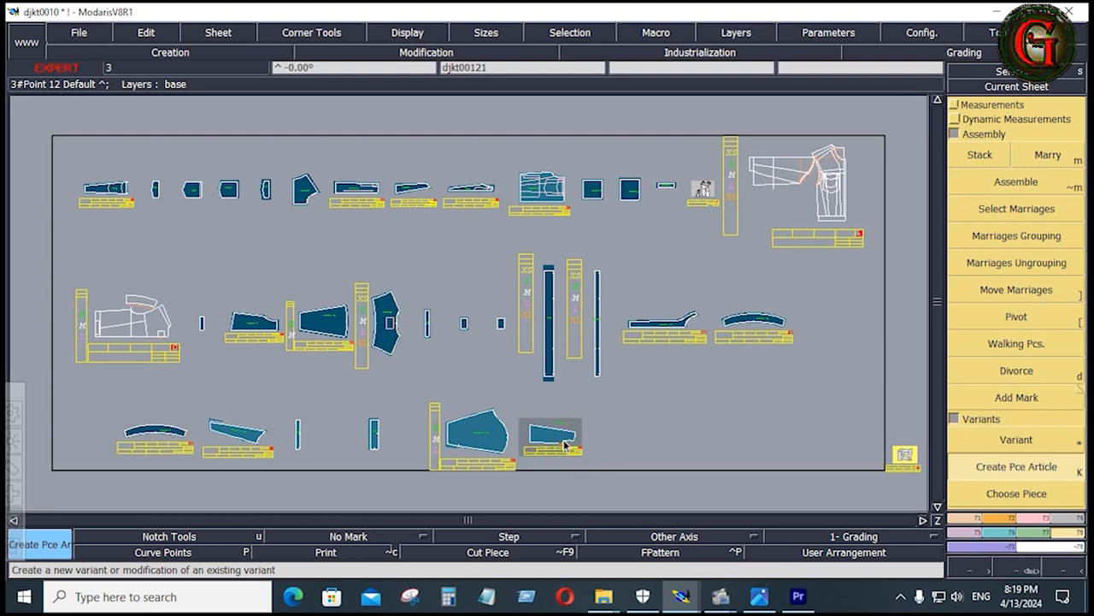
key(shift+z)
key(shift)
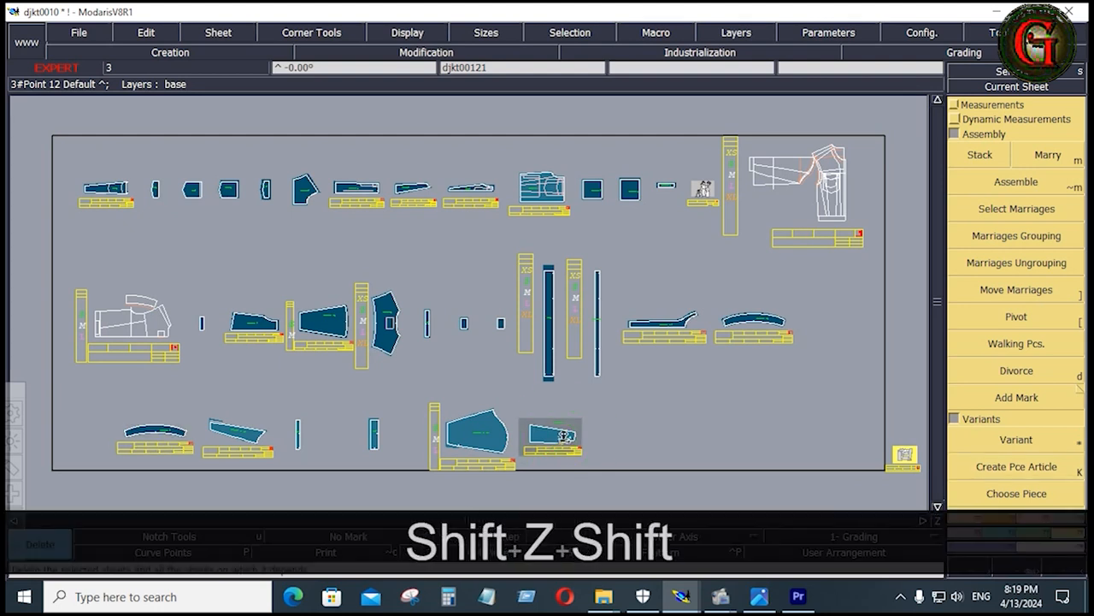
click(564, 436)
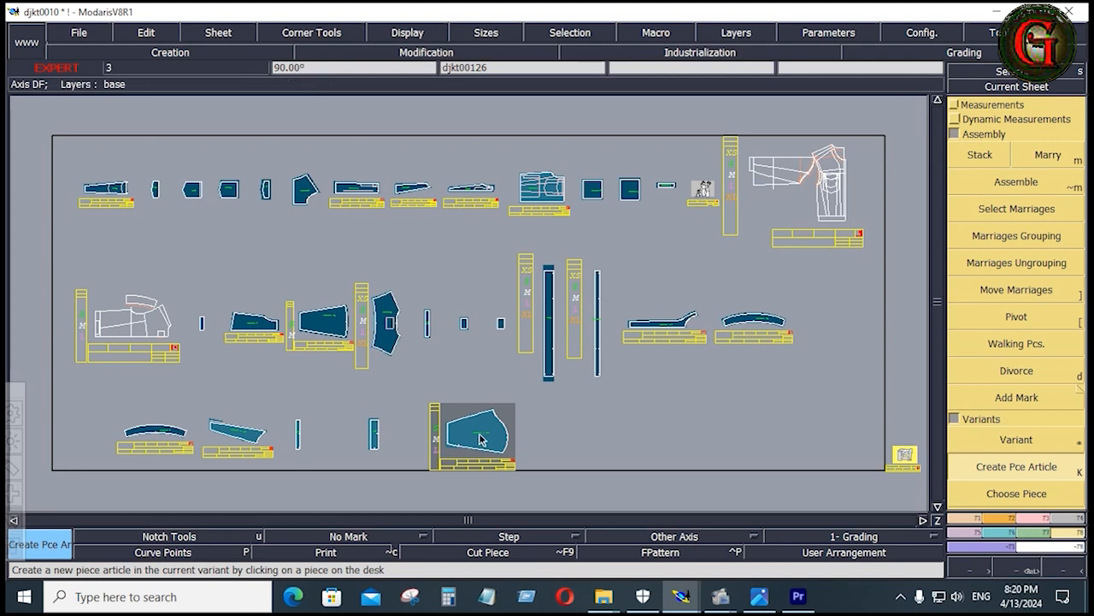
Create piece articles for the remaining third-row pieces, including the slanted piece and the two narrow strips
click(224, 432)
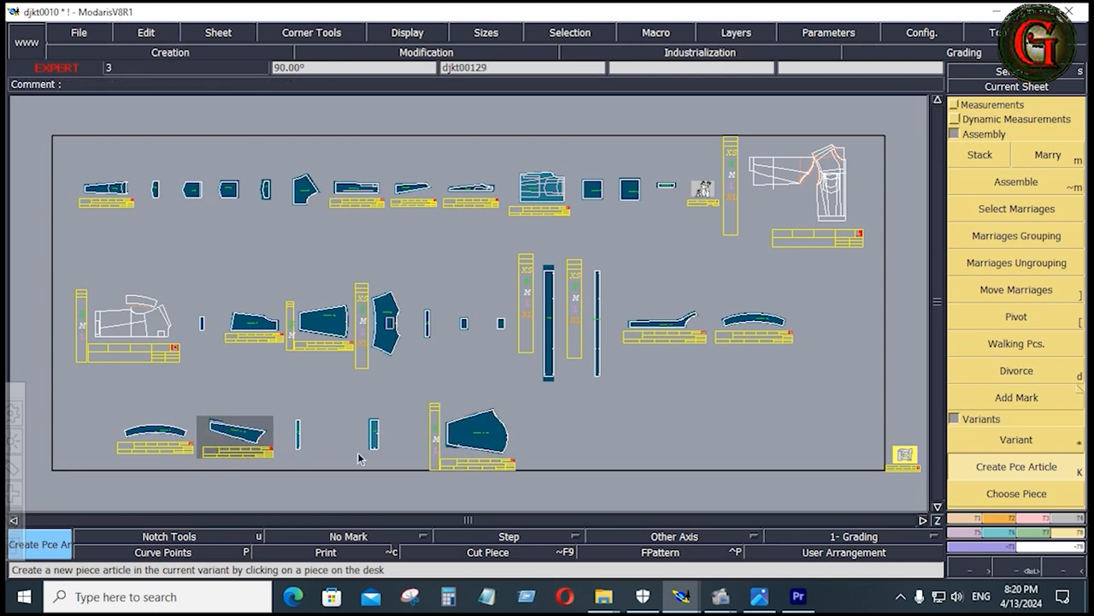
click(373, 443)
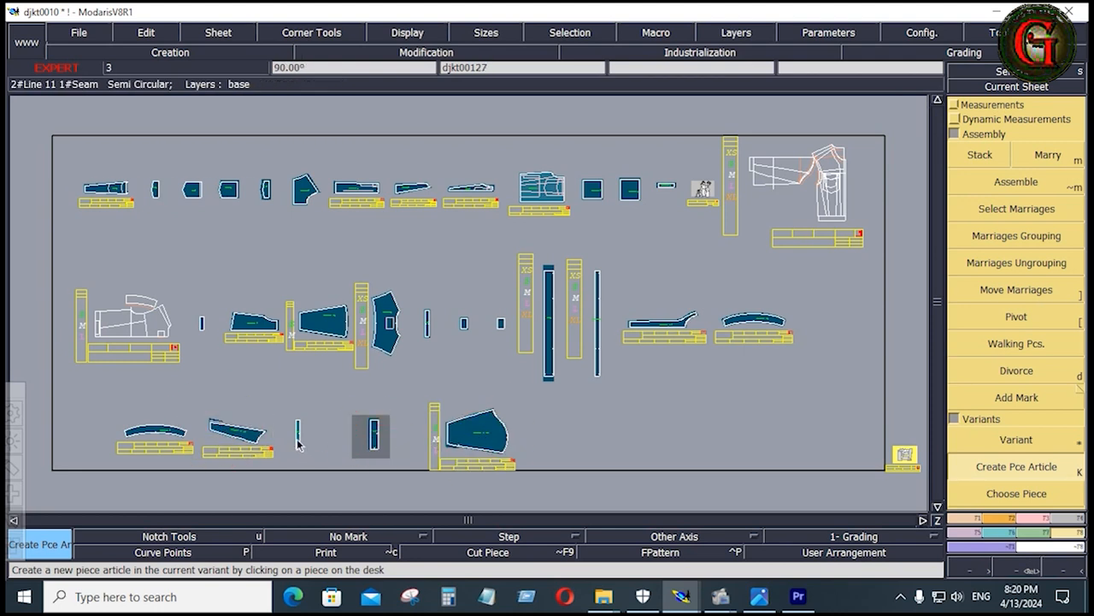
click(297, 441)
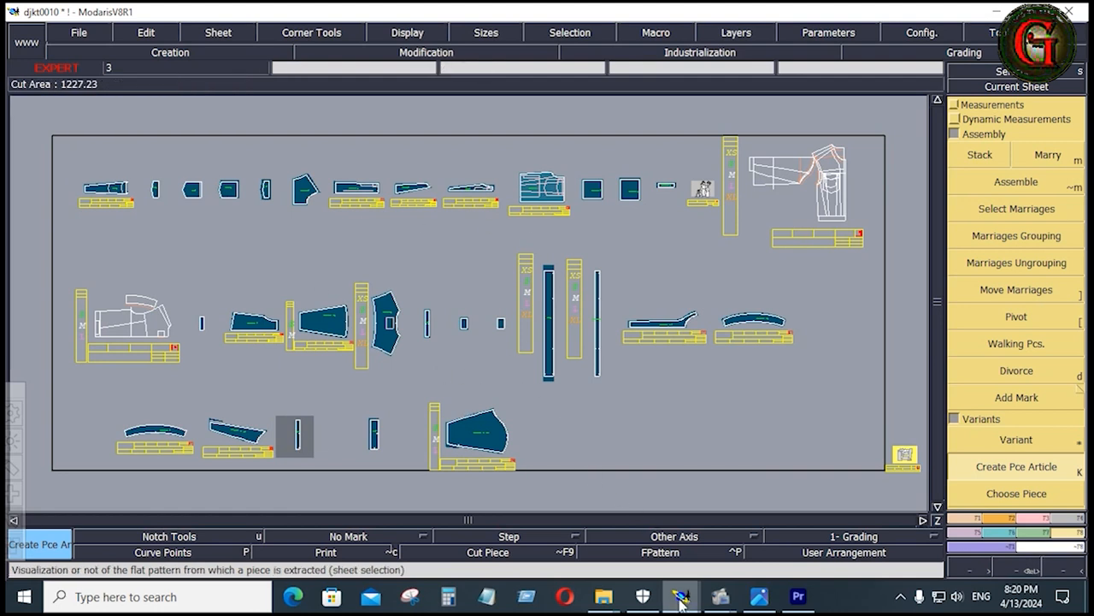
Reopen the DJKT0010 variant and visualize all its piece articles in the graphical zone
mouse_move(682, 596)
click(761, 521)
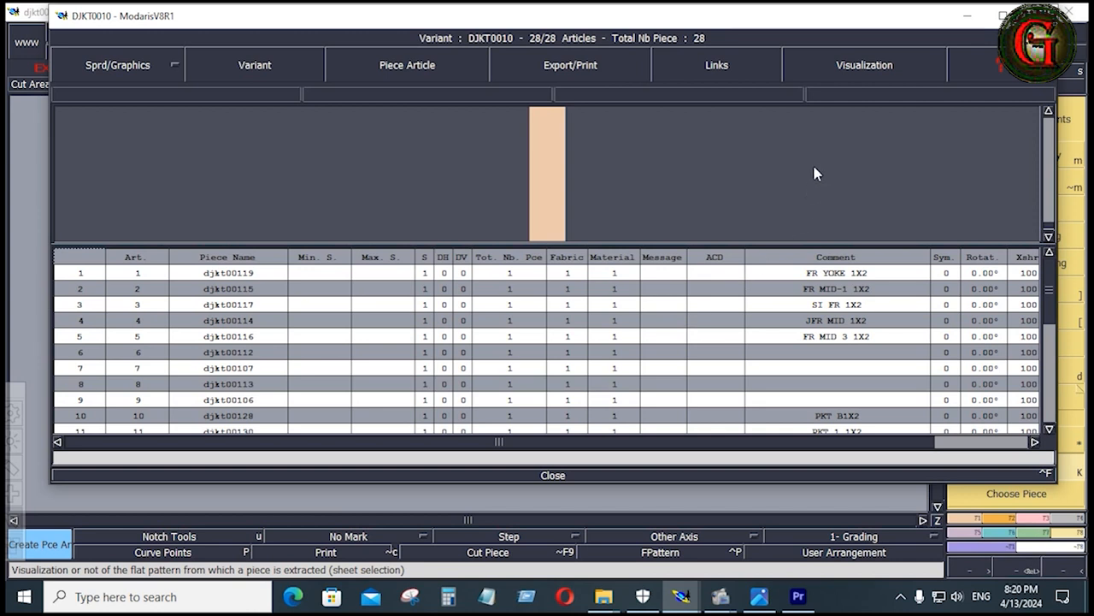
click(886, 72)
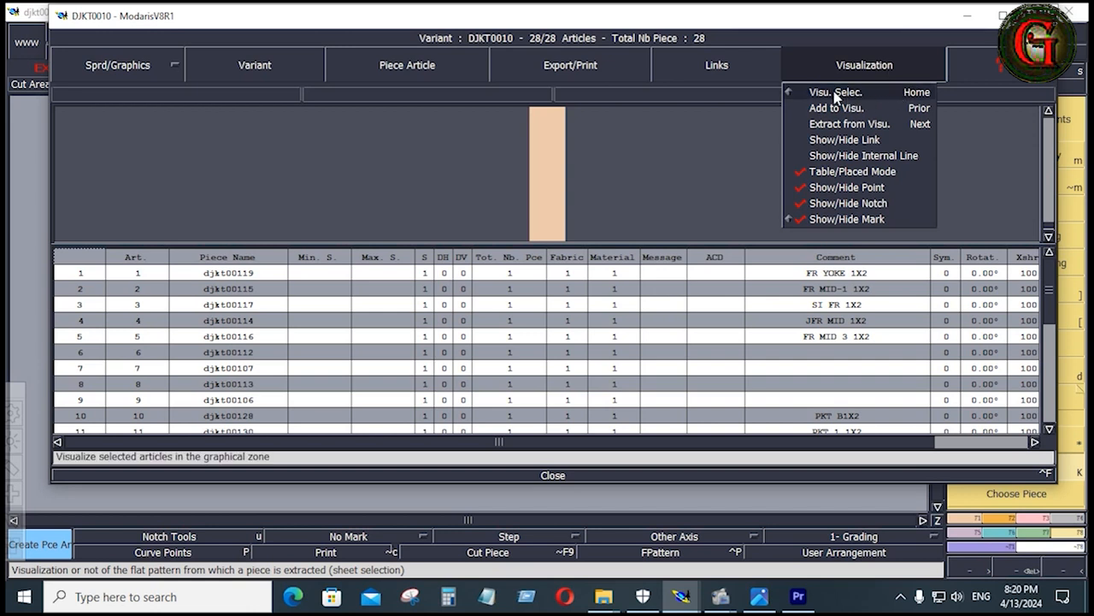
click(836, 94)
click(850, 71)
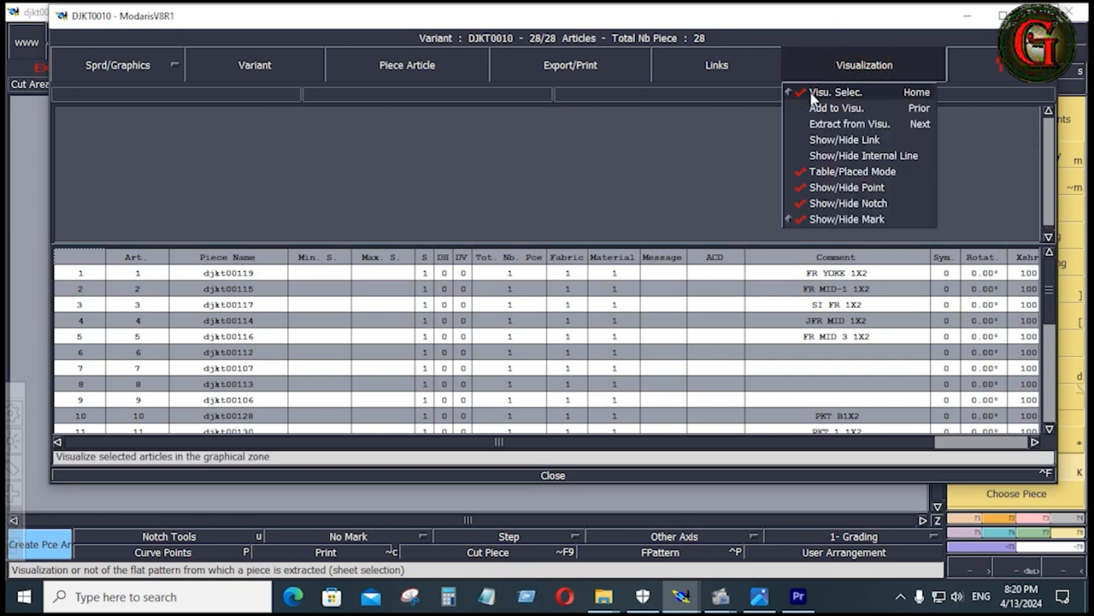
click(817, 93)
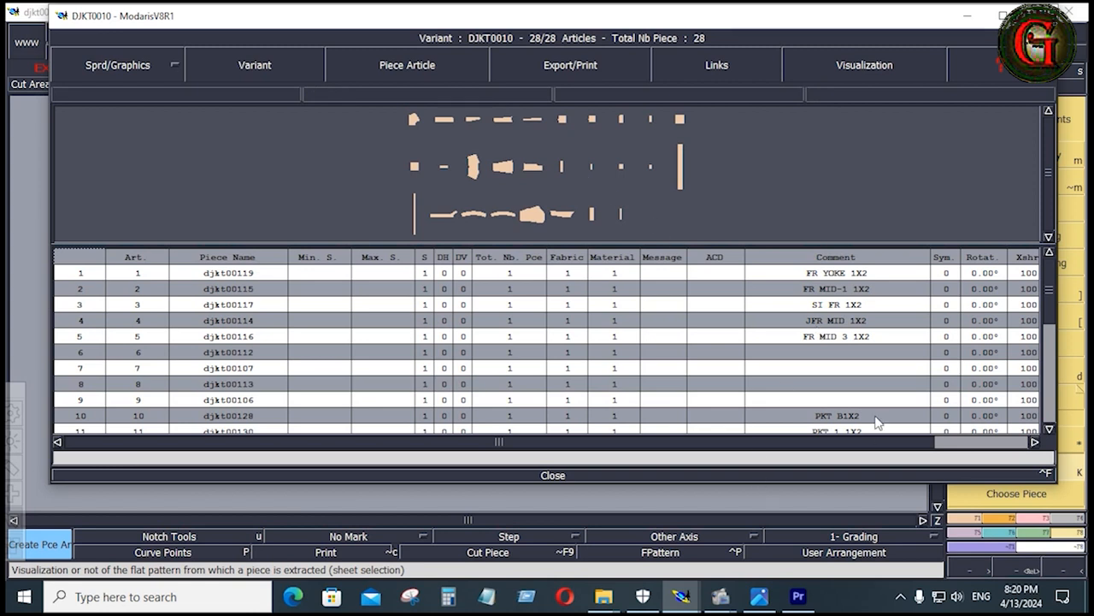
Look through the article rows of the variant for missing comments and return to the pattern sheets
click(806, 368)
drag(1051, 293, 1052, 378)
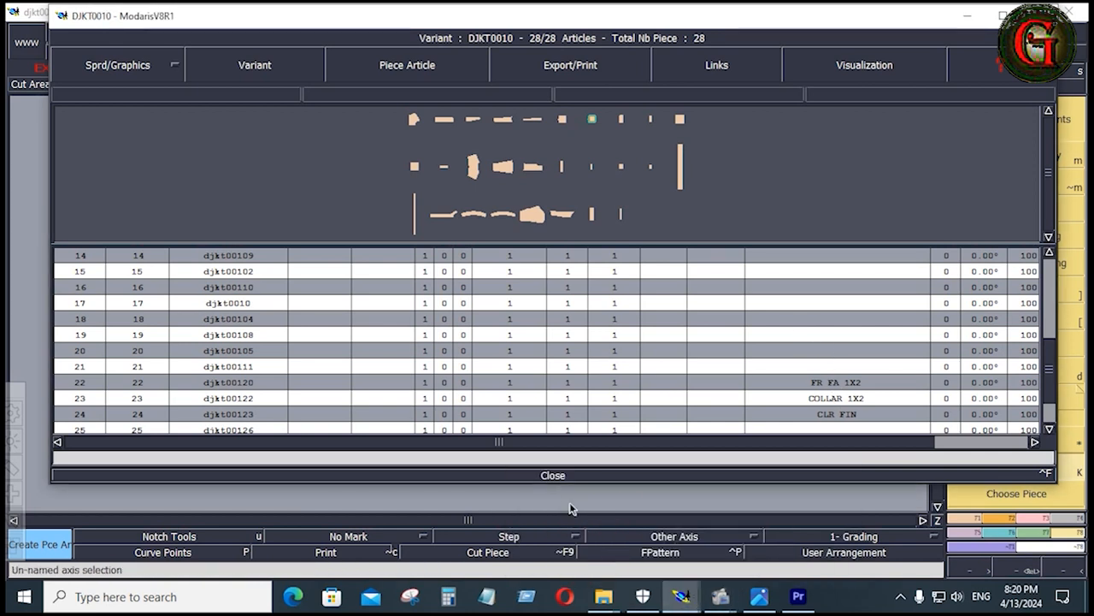
click(968, 15)
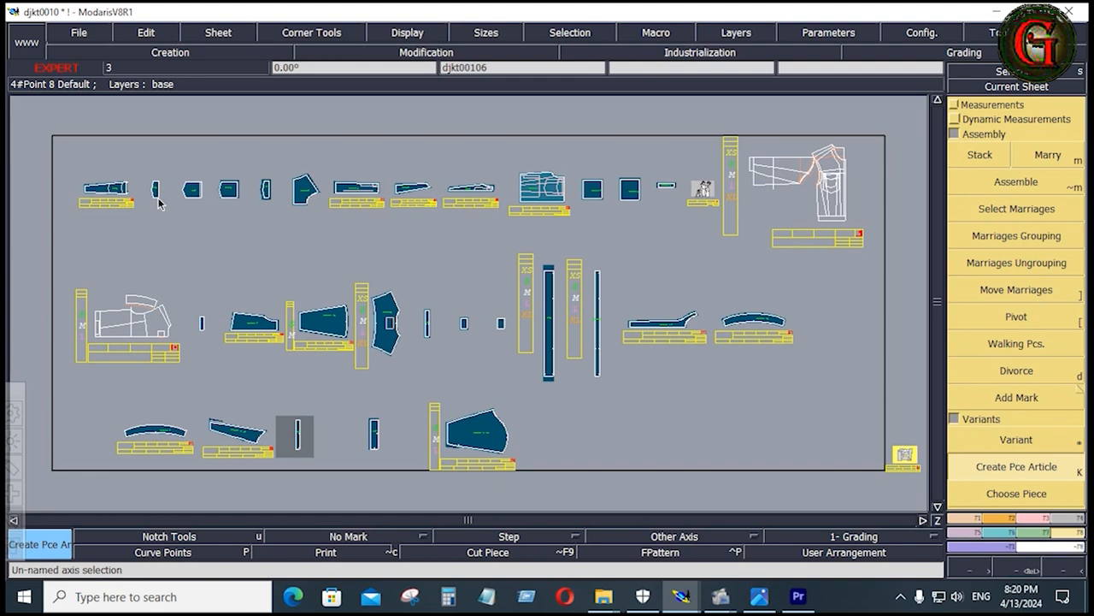
key(F6)
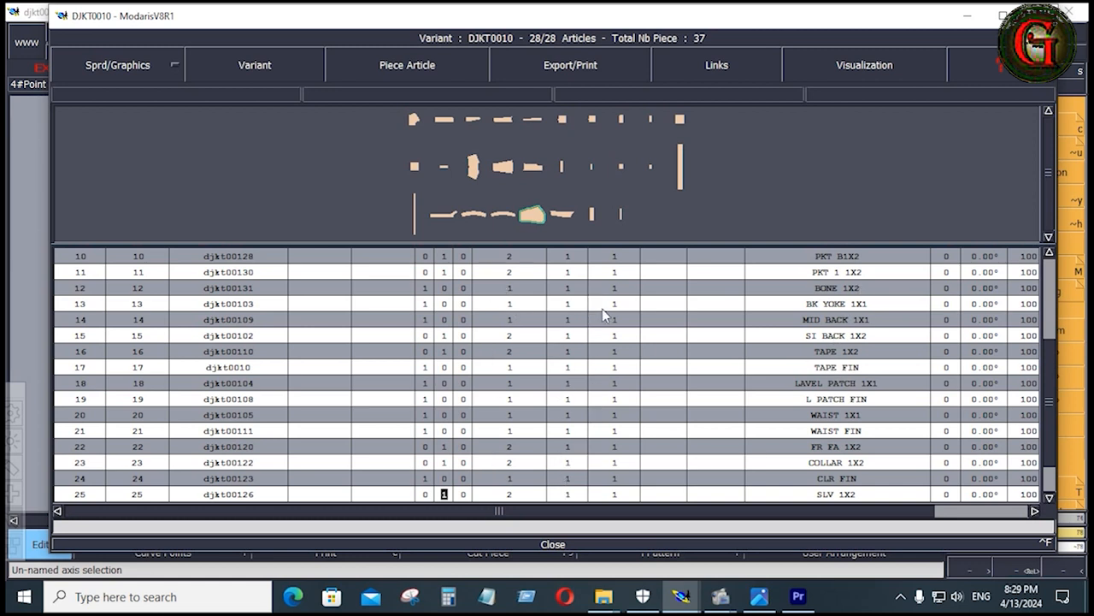
Set the fabric type to F for the TAPE FIN and L PATCH FIN articles in the variant table
key(Up)
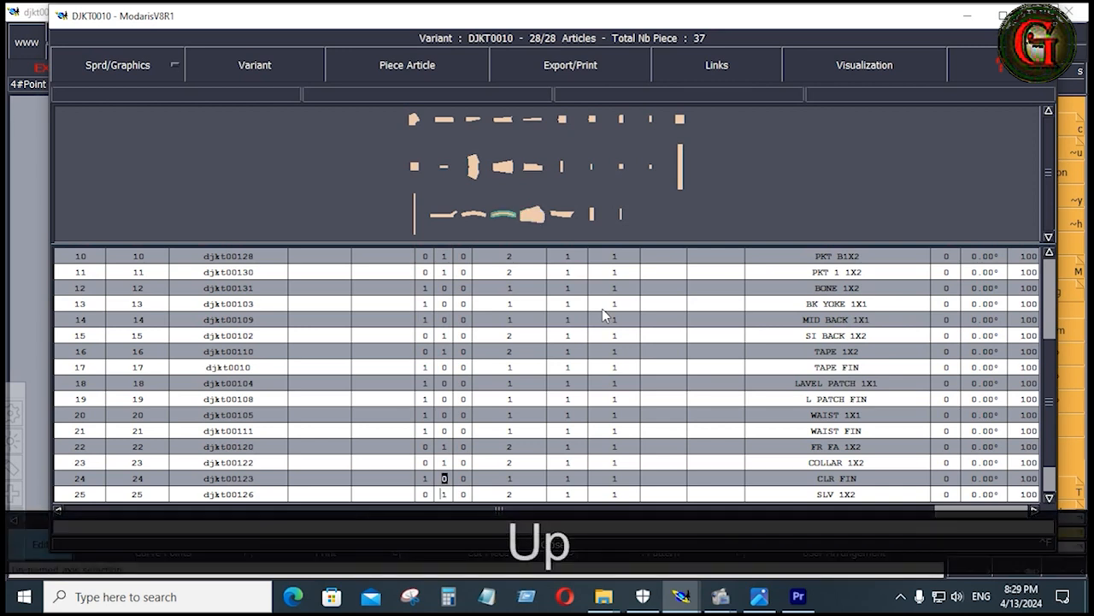
click(567, 256)
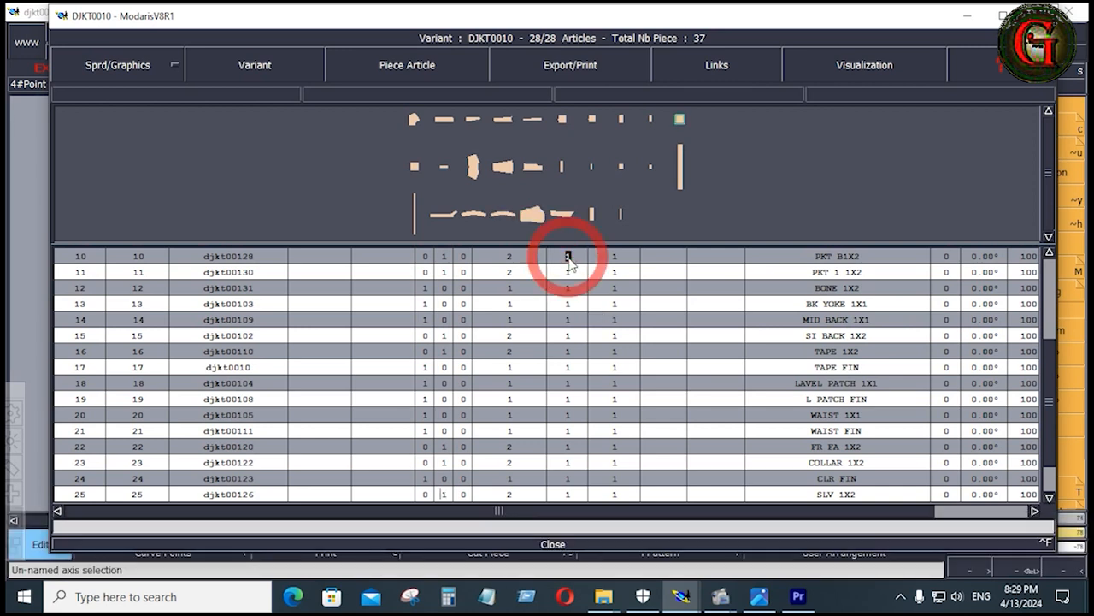
key(Down)
key(Down)
key(Down)
key(Down)
key(Down)
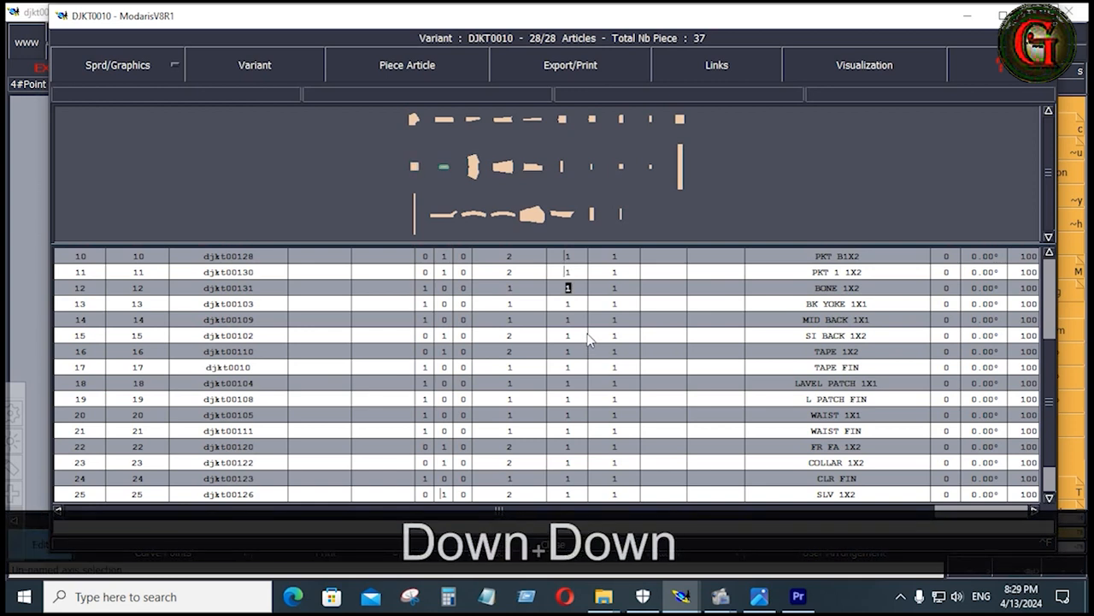
key(Down)
key(Down)
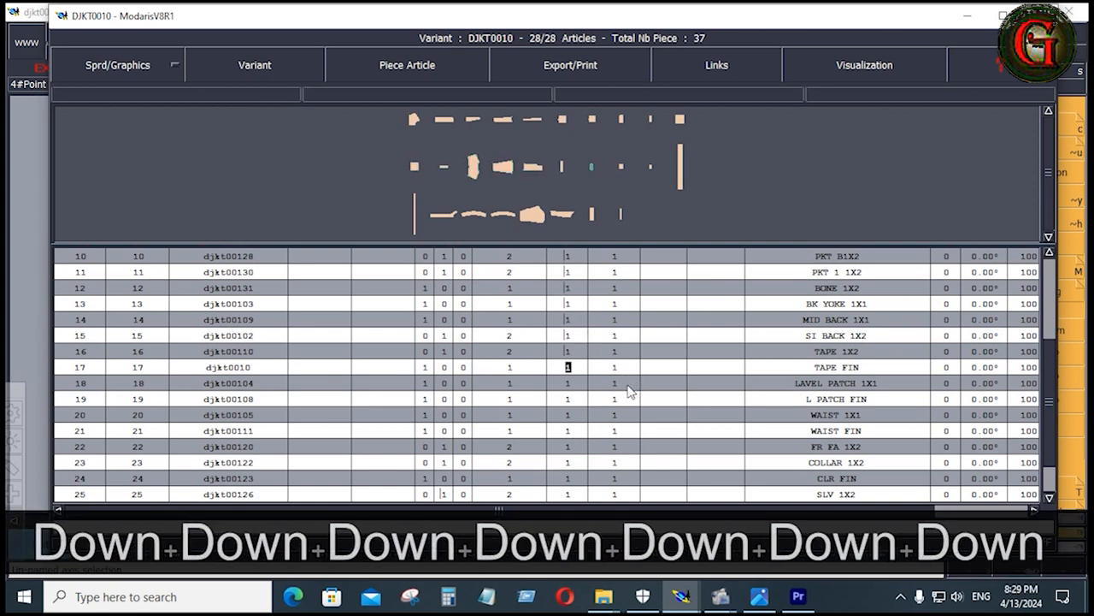
text(F)
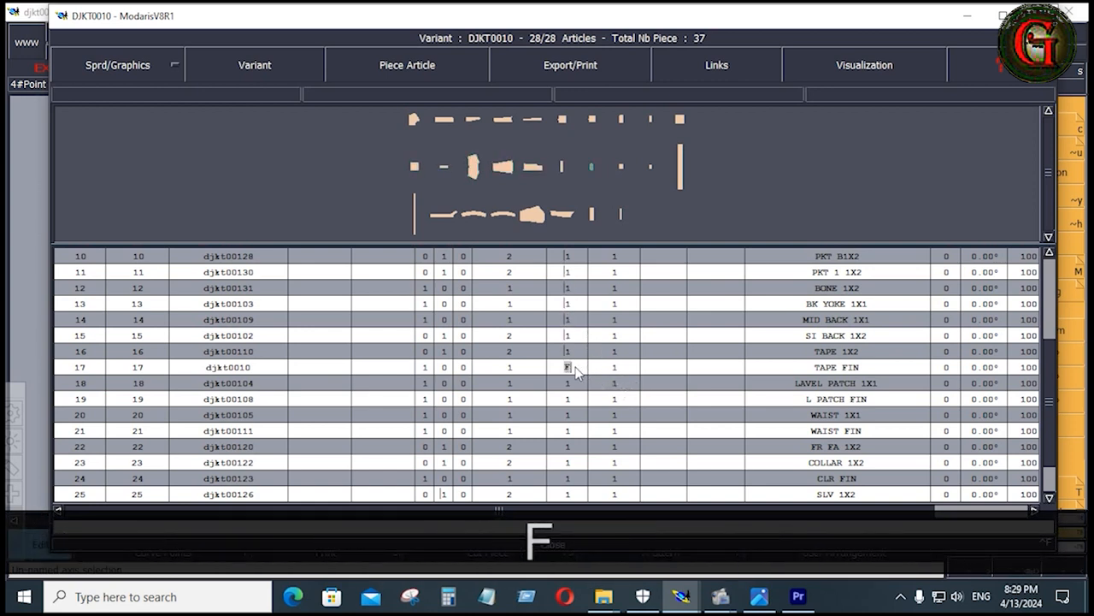
key(Down)
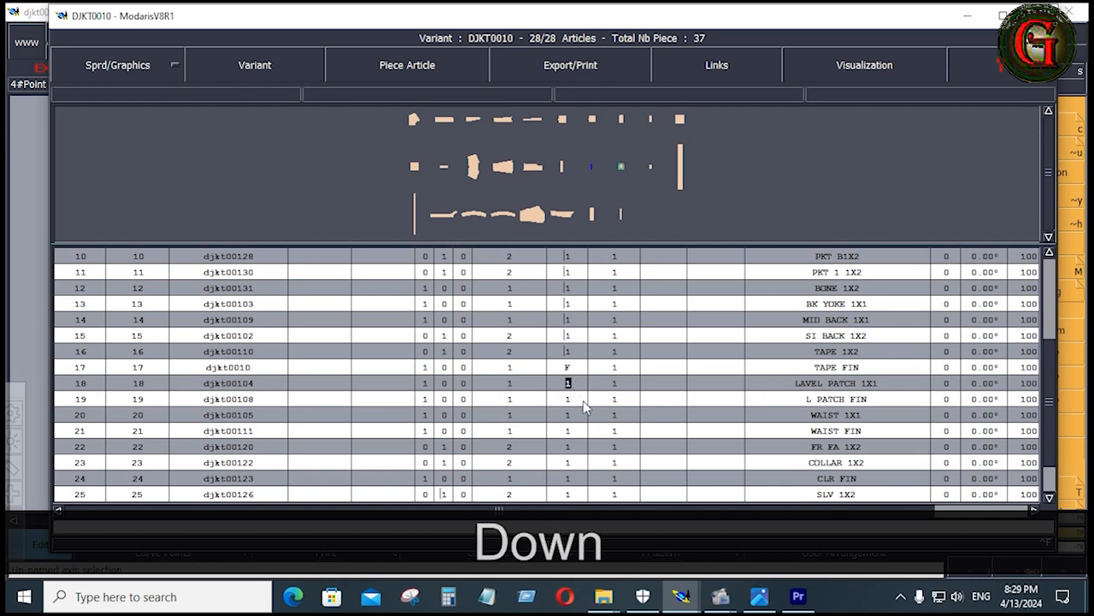
key(Down)
text(F)
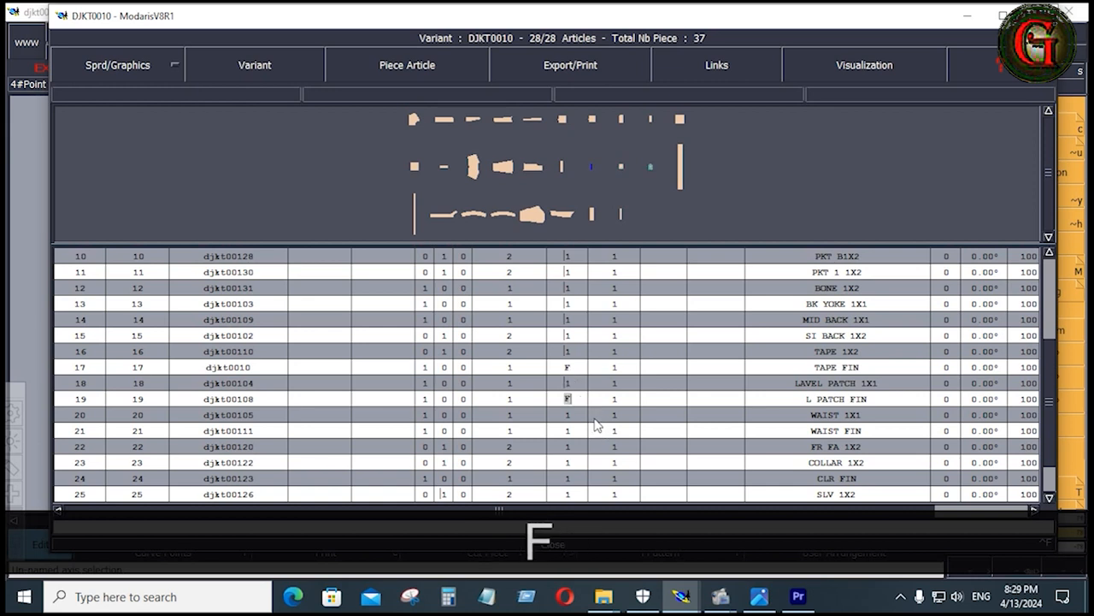
Set the fabric type to F for the WAIST FIN, CLR FIN and CUFF FIN articles
key(Down)
key(Down)
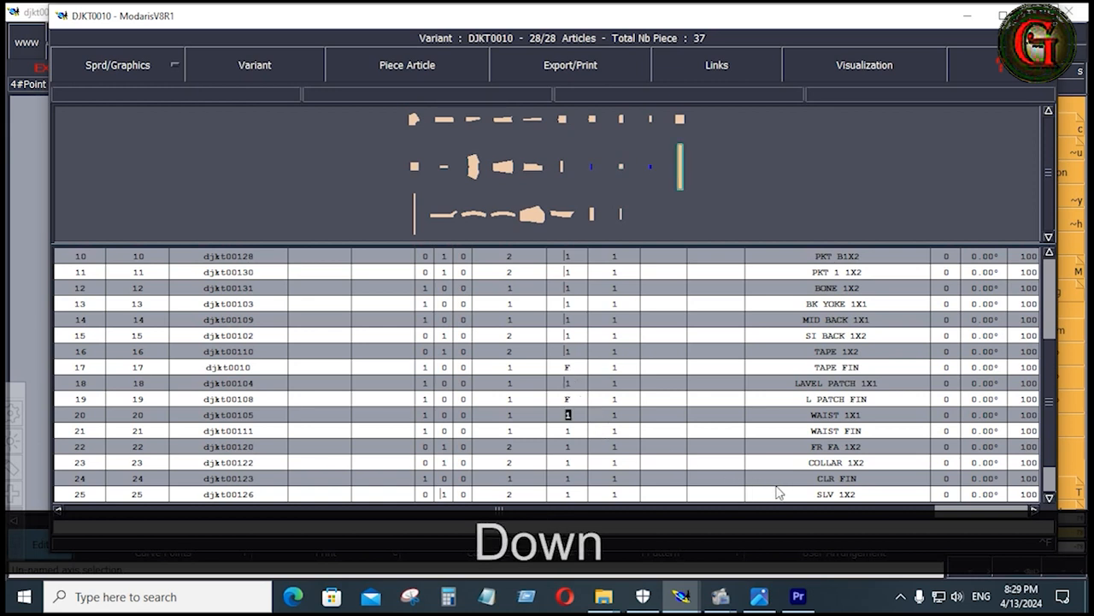
text(F)
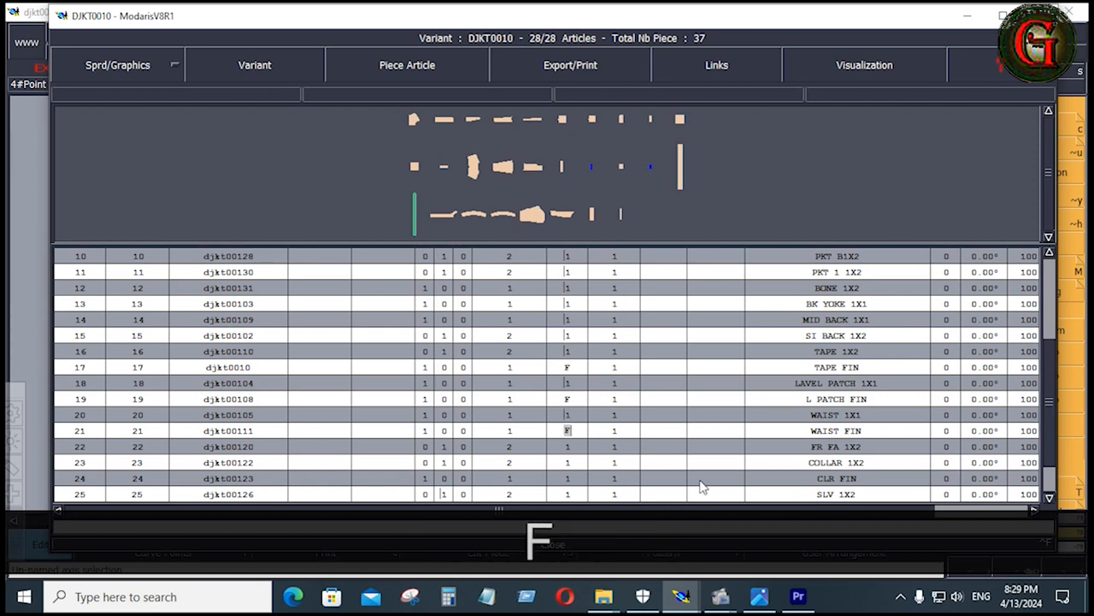
key(Down)
key(Down)
key(Down)
key(Down)
key(Down)
key(Down)
key(Down)
key(Down)
key(Down)
key(Down)
key(Down)
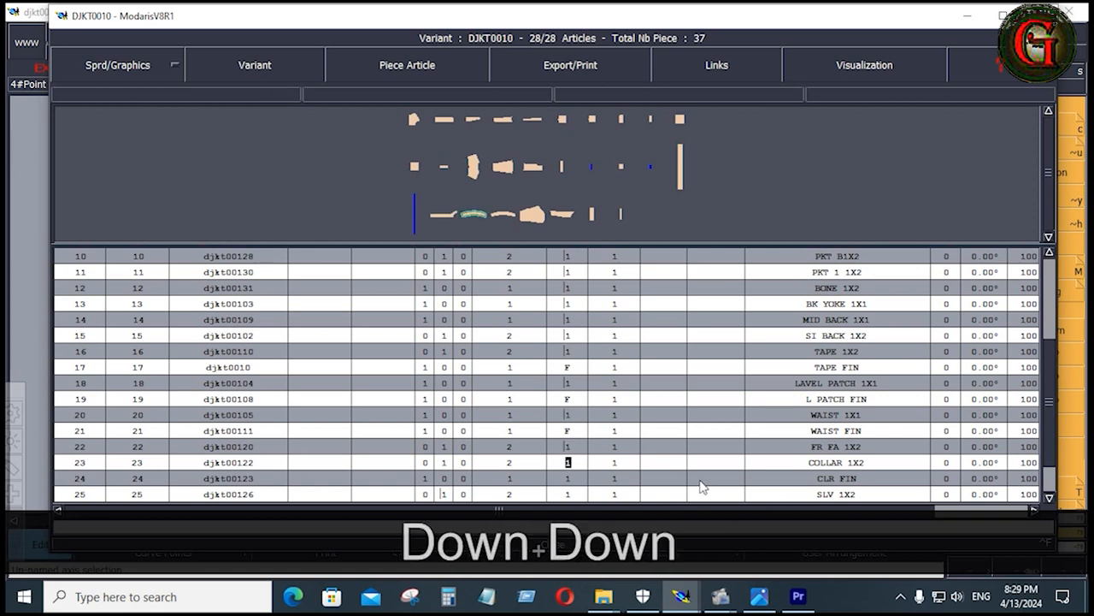
key(Down)
key(Down)
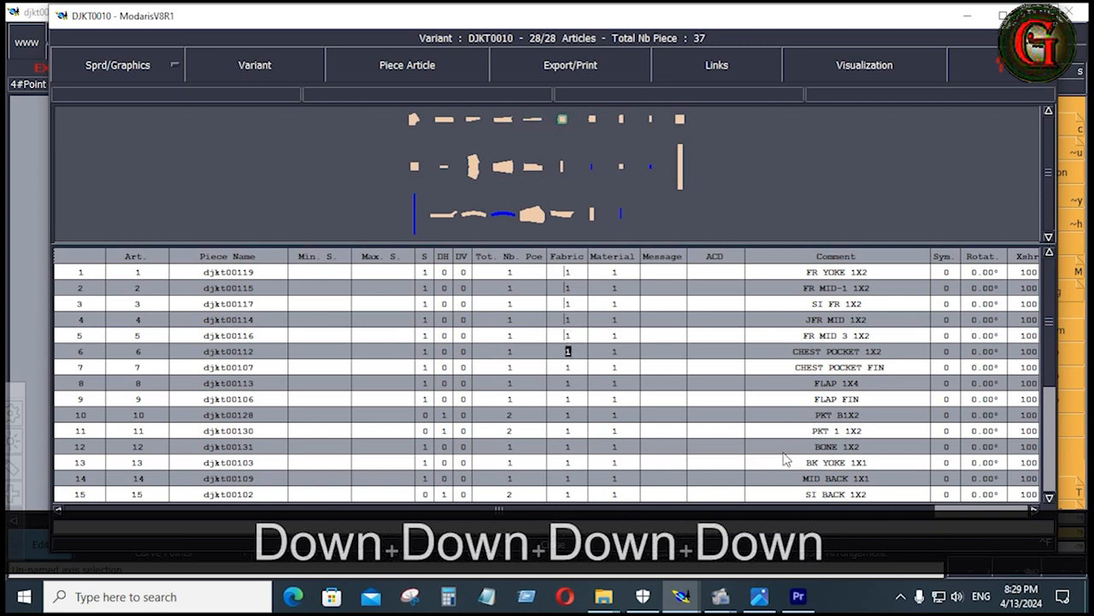
Maximize the variant window and set the X shrinkage to 105 for articles 1 to 17
click(1002, 15)
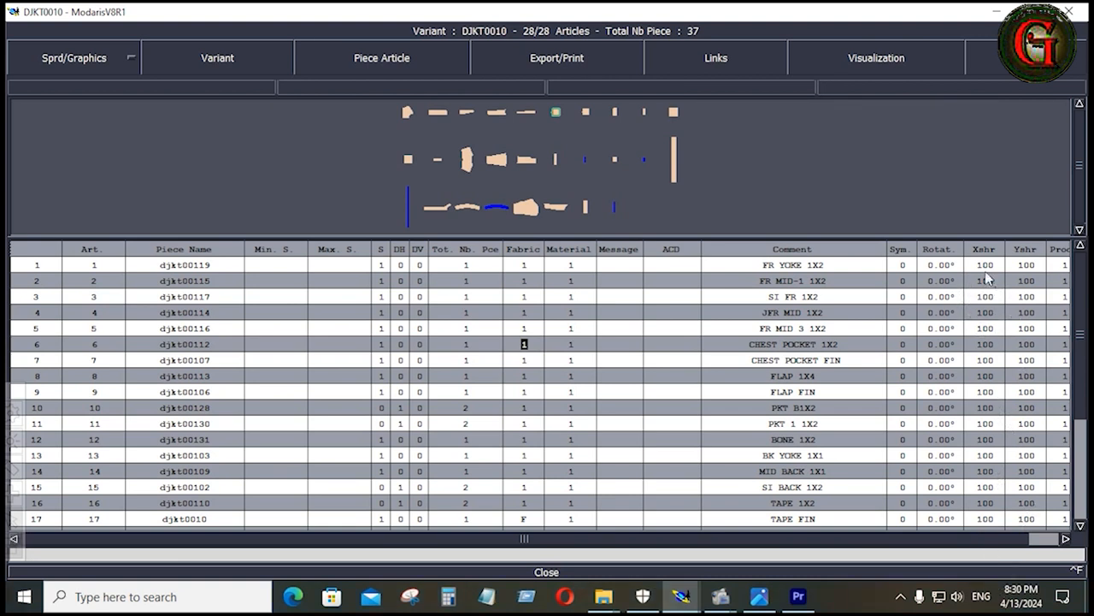
drag(986, 259, 992, 524)
text(105)
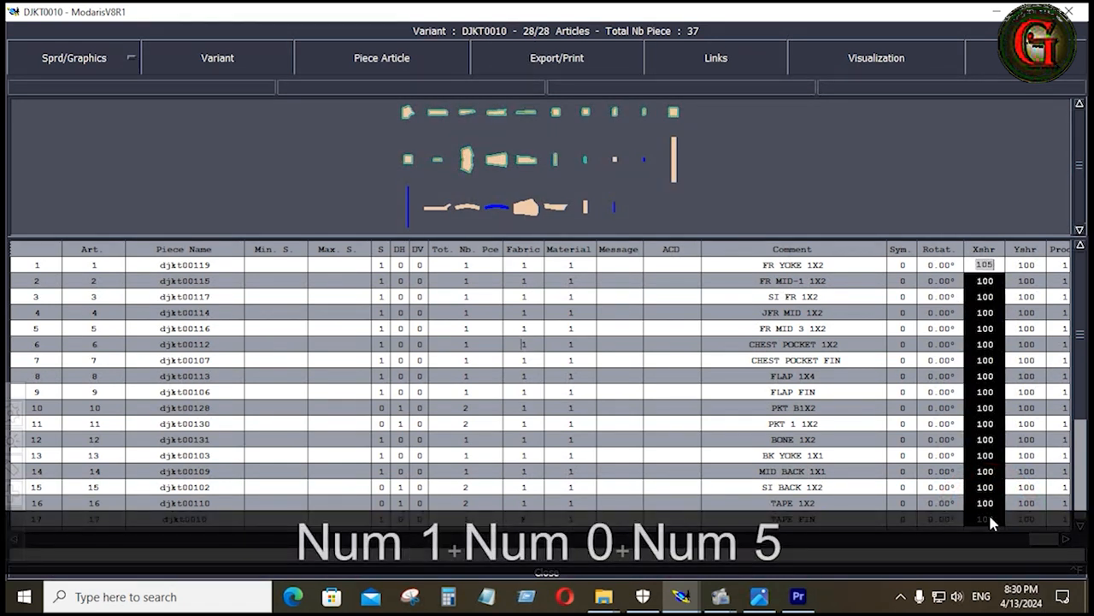
key(Return)
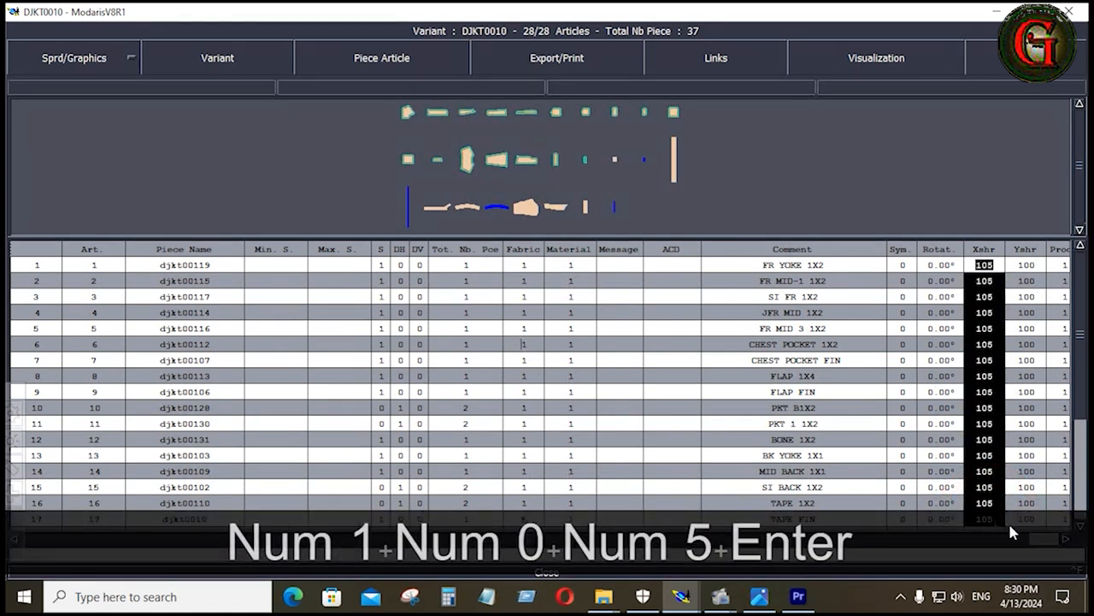
Set the Y shrinkage to 105 for every article and the X shrinkage to 105 for articles 18 to 28
drag(1034, 268, 1042, 529)
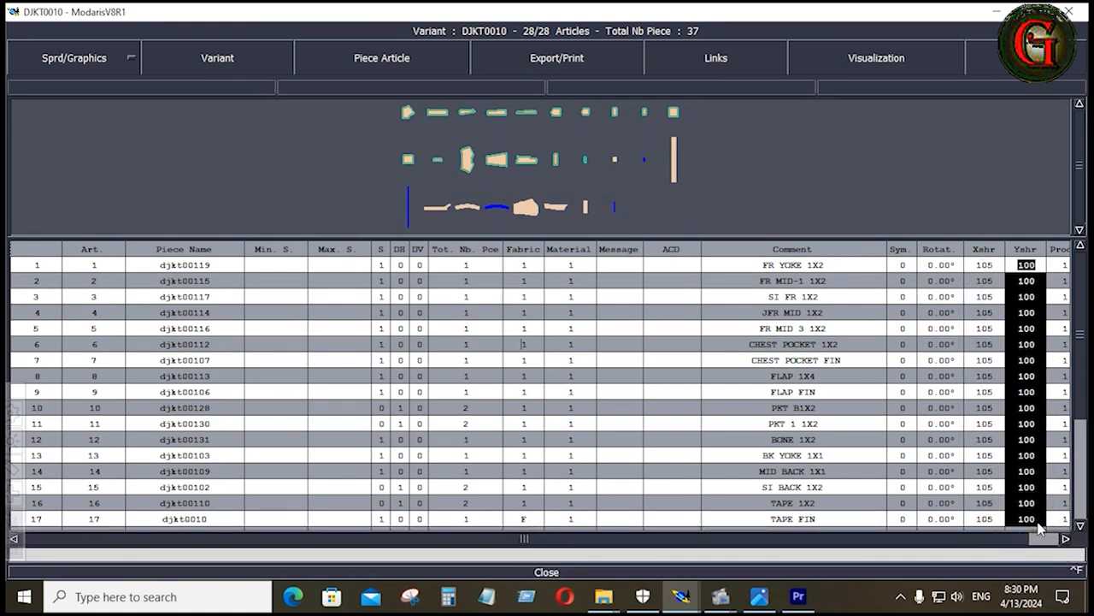
text(105)
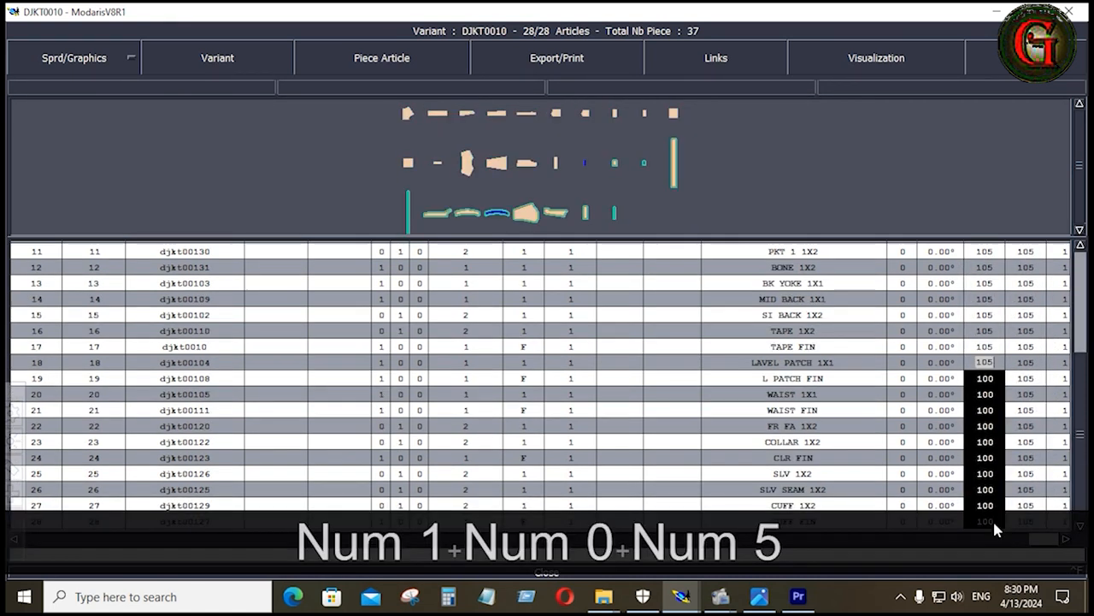
key(Return)
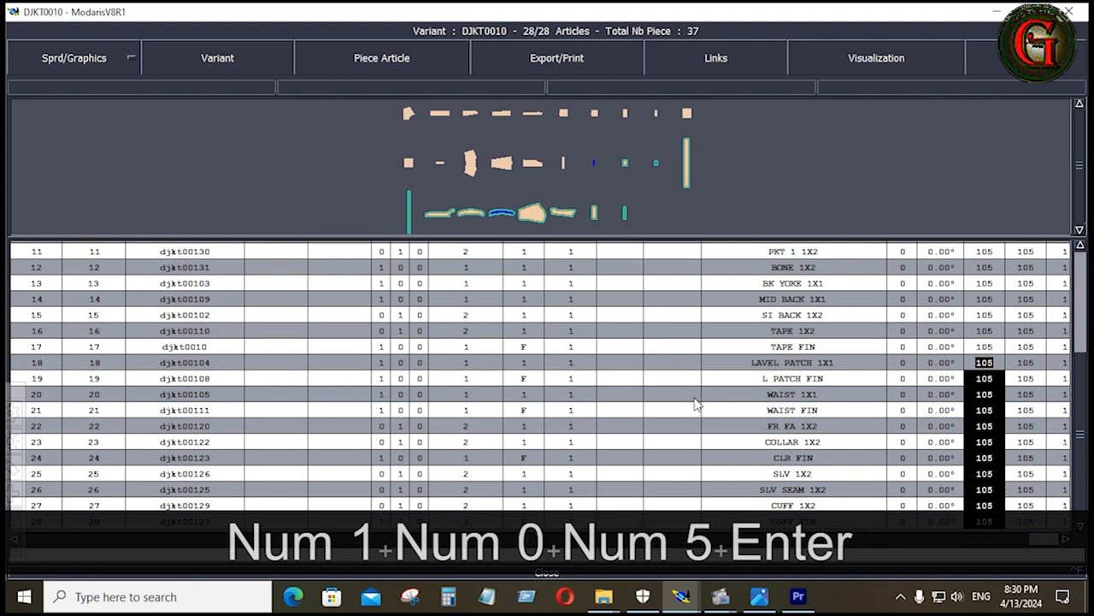
Close the variant table and display the fabric types on the pieces in the pattern sheets
right_click(695, 398)
click(681, 463)
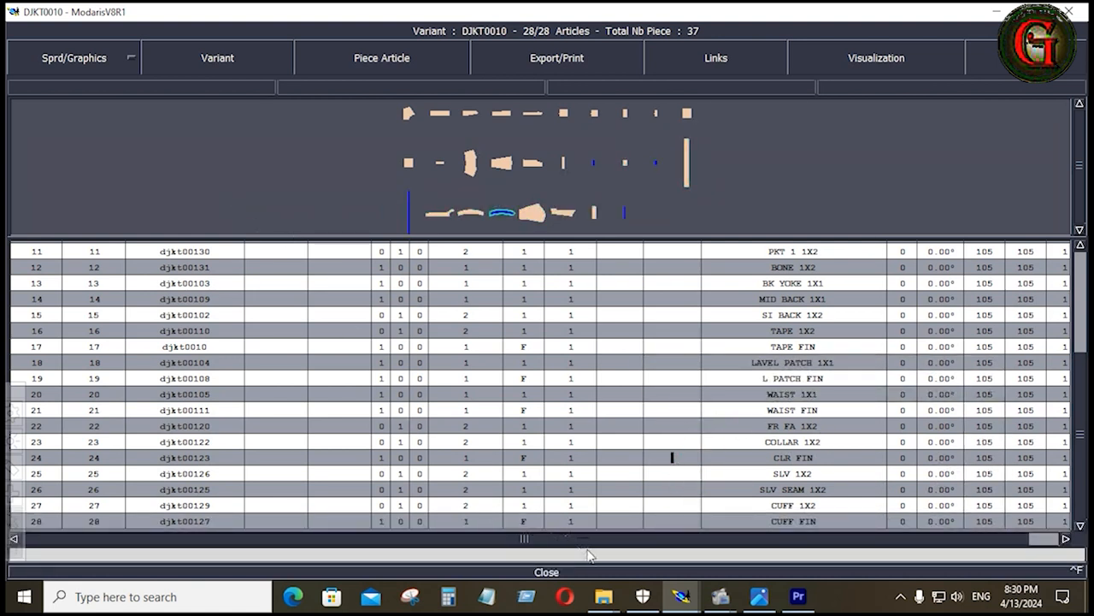
click(549, 575)
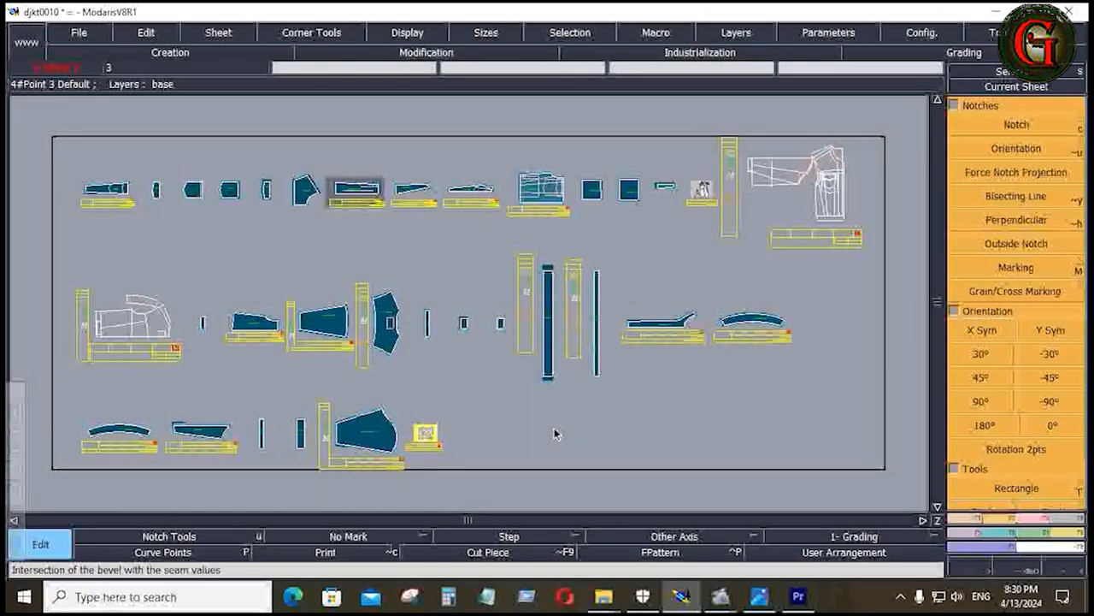
key(ctrl+k)
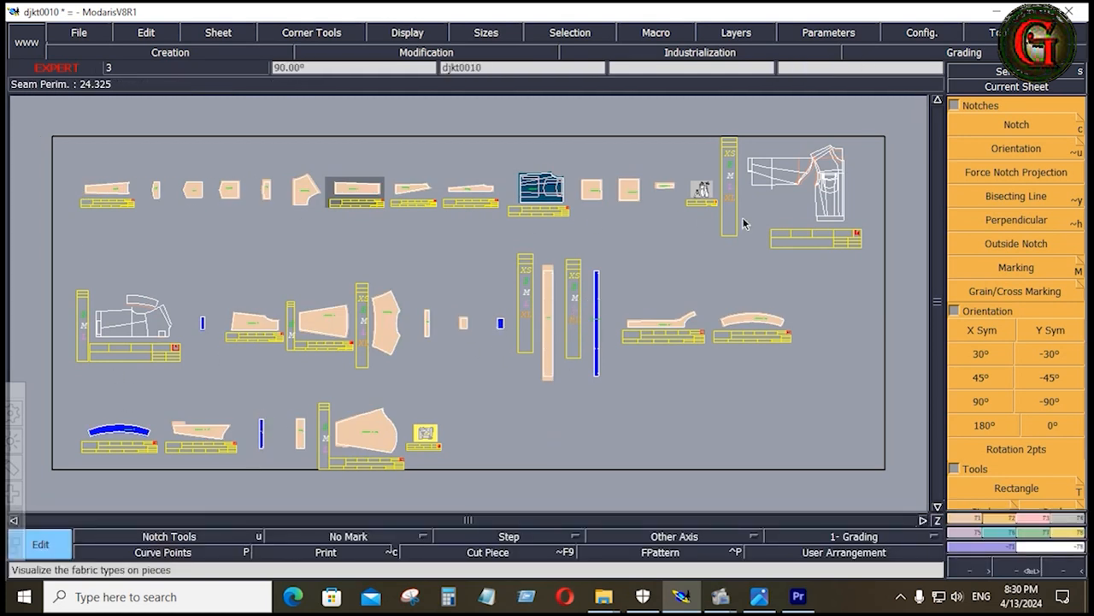
Save the model over the existing djkt0010.mdl file, accepting the anomaly warnings
click(90, 35)
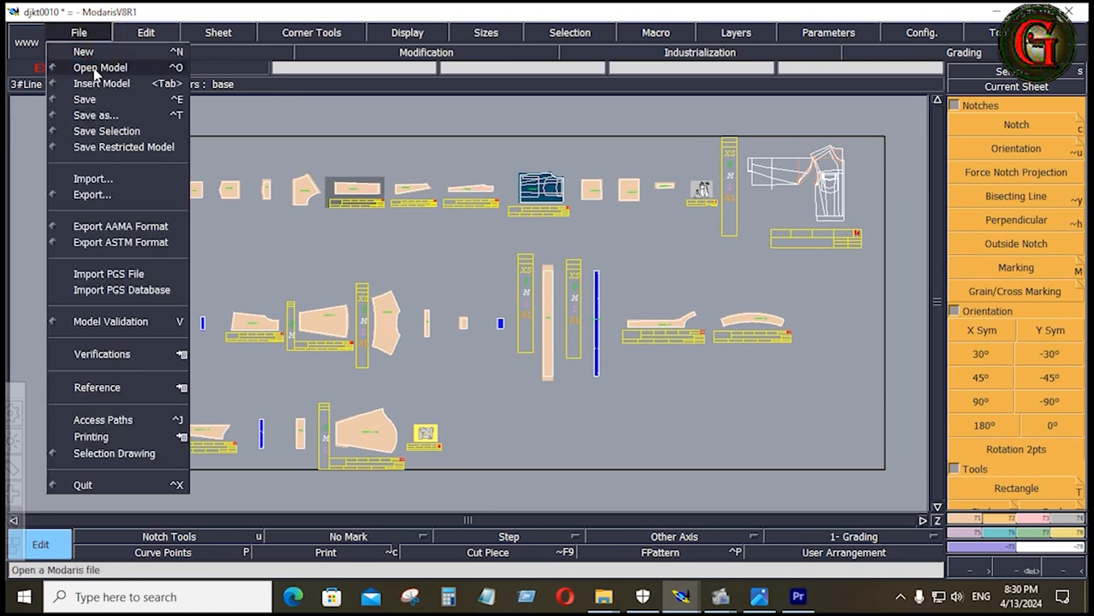
click(95, 103)
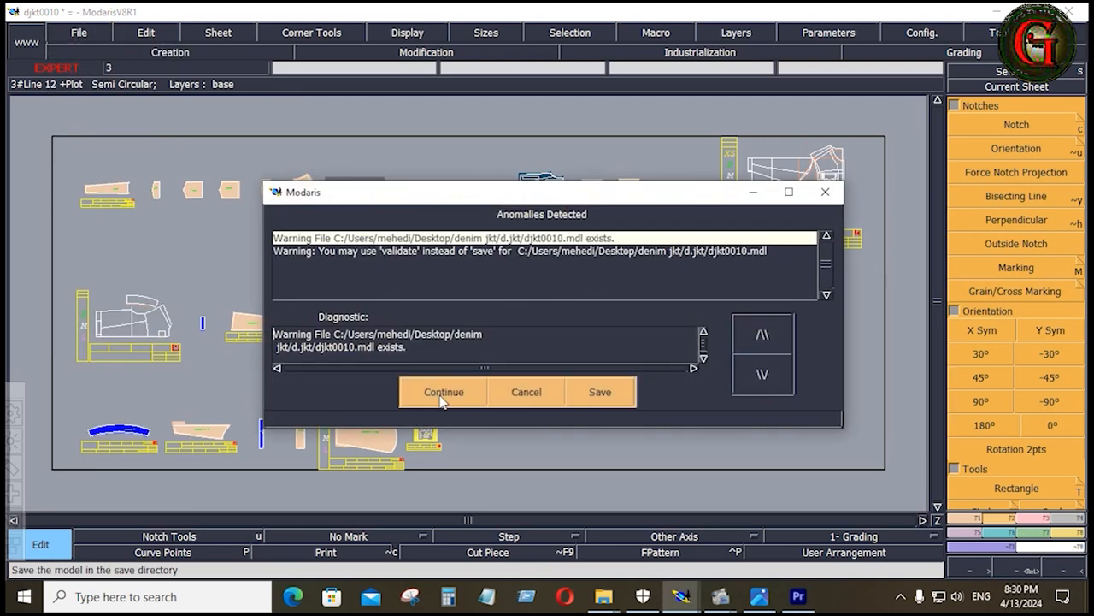
click(437, 395)
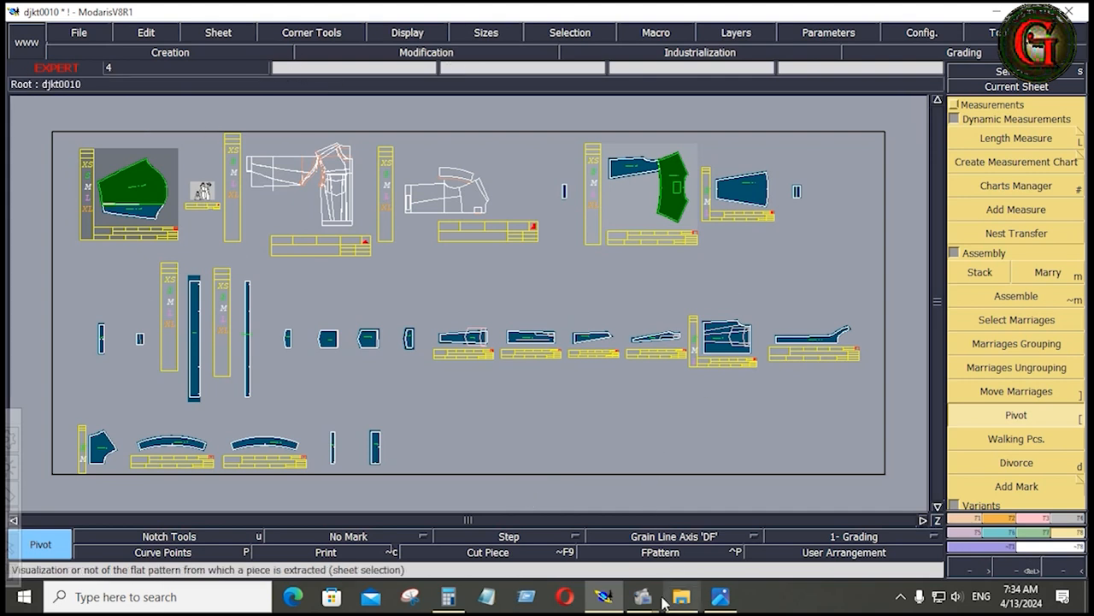
Switch to the image viewer and go from the denim jacket sketch to the measurement sheet SHEET-01.JPG
click(726, 601)
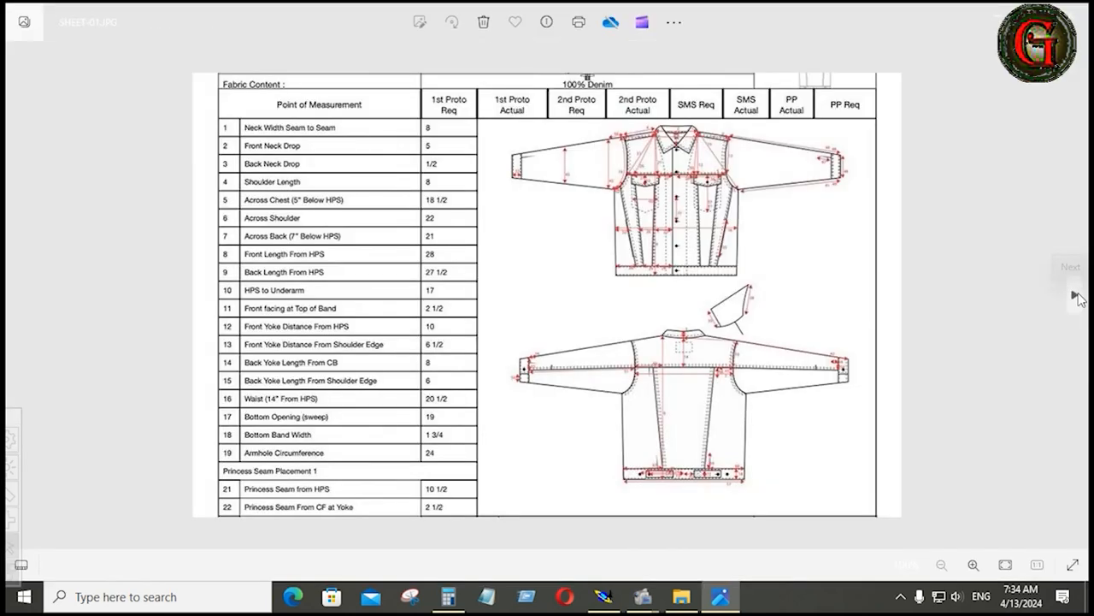
click(1072, 295)
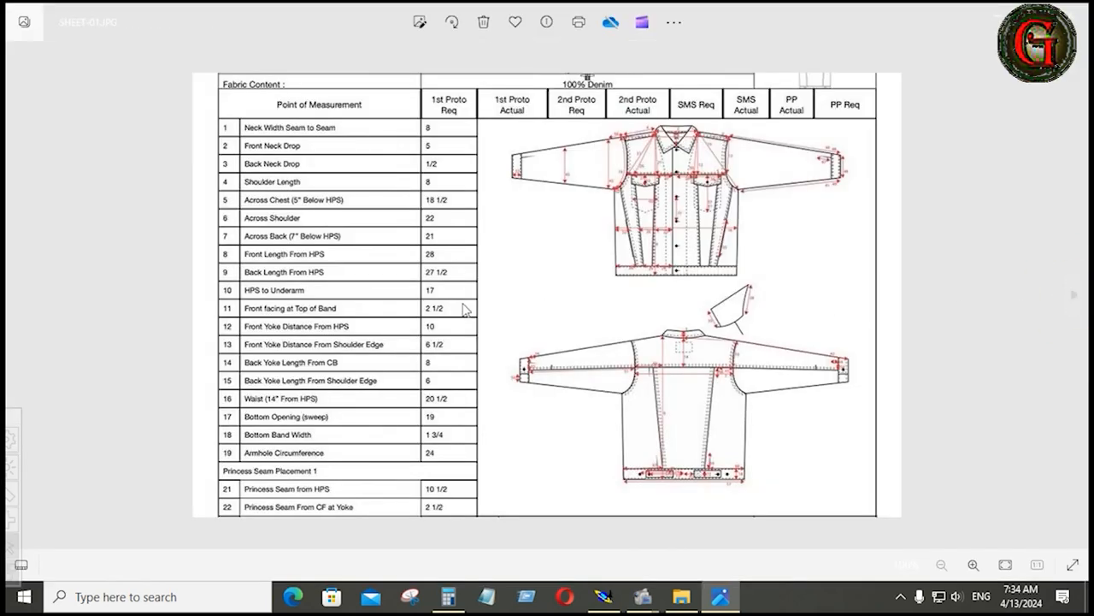
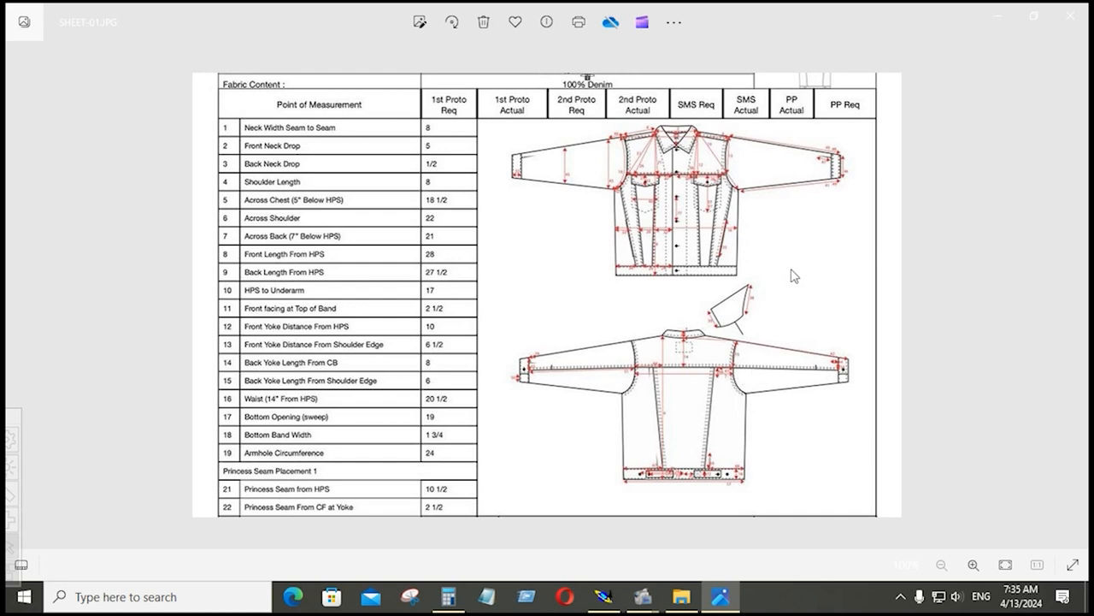
scroll(794, 275, up, 2)
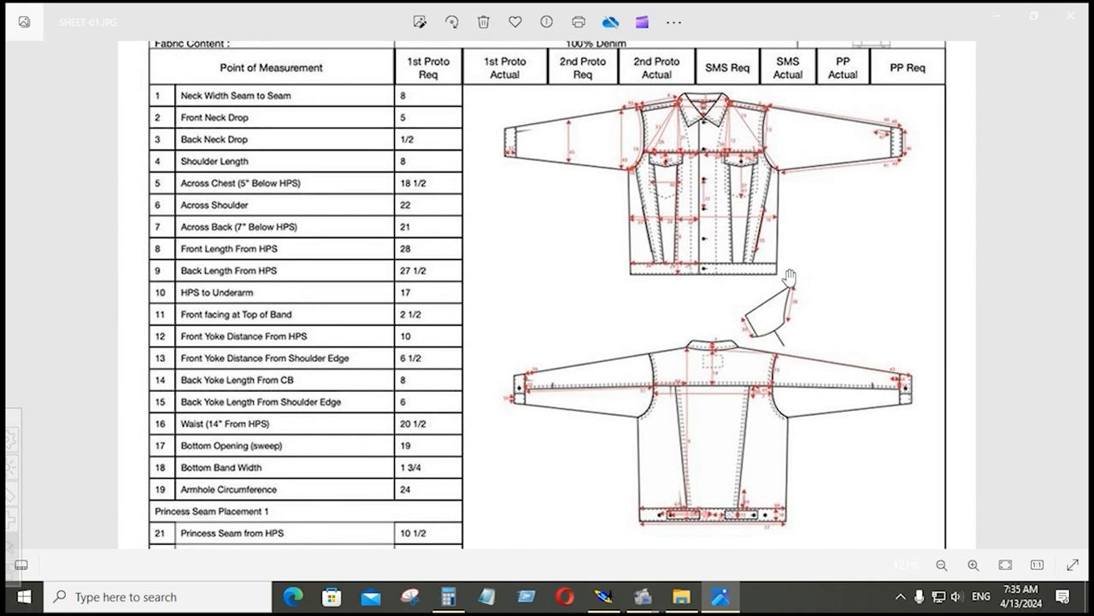
scroll(786, 282, down, 1)
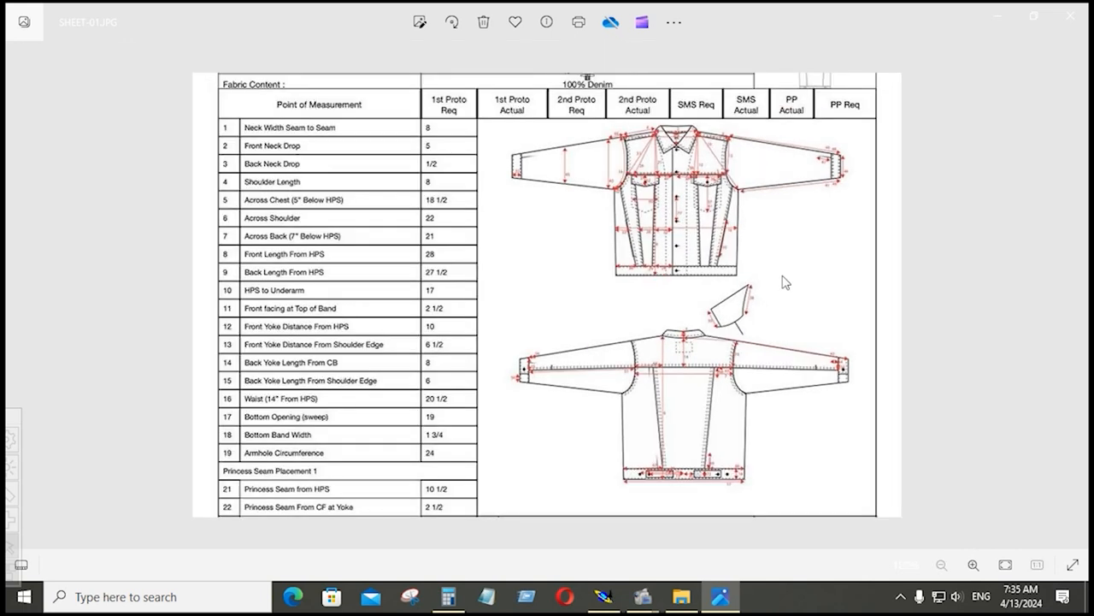